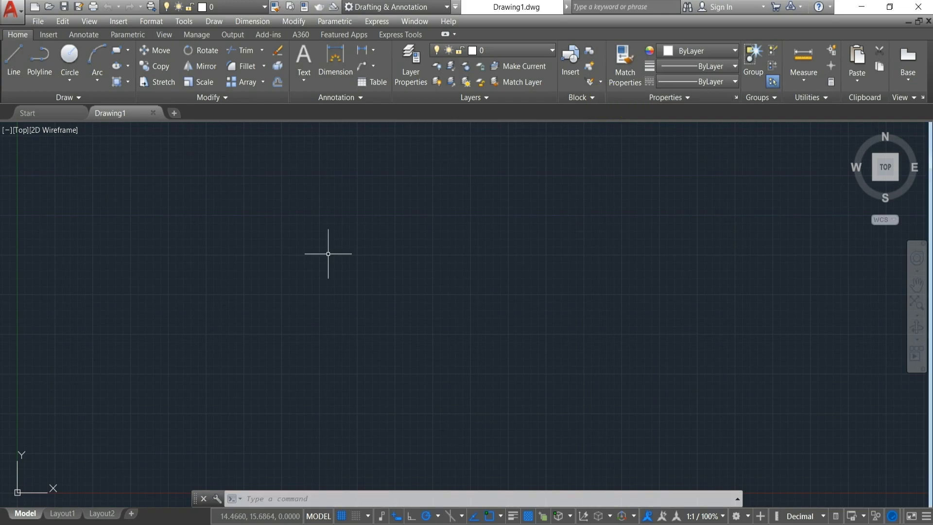
Configure the drawing units with a length precision of 0 and an insertion scale in millimeters.
type("un")
key("Return")
left_click(422, 205)
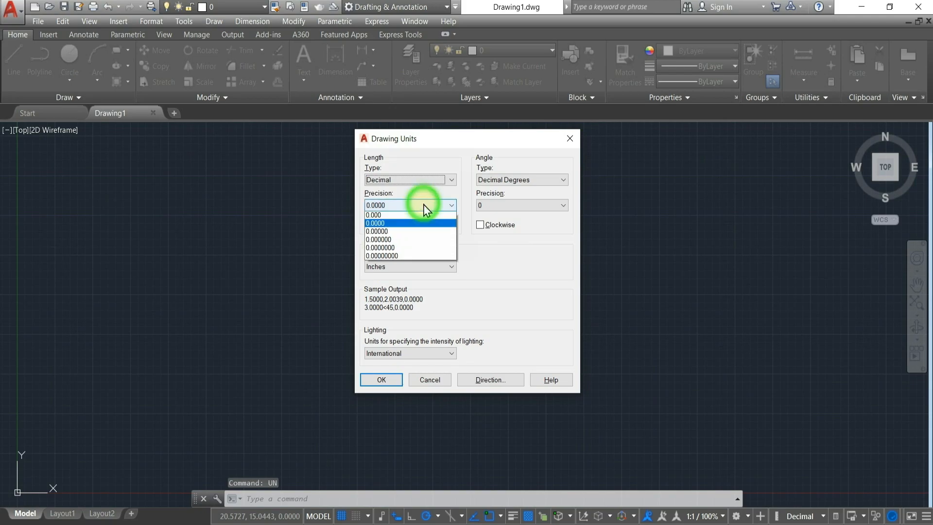
left_click(414, 217)
left_click(422, 266)
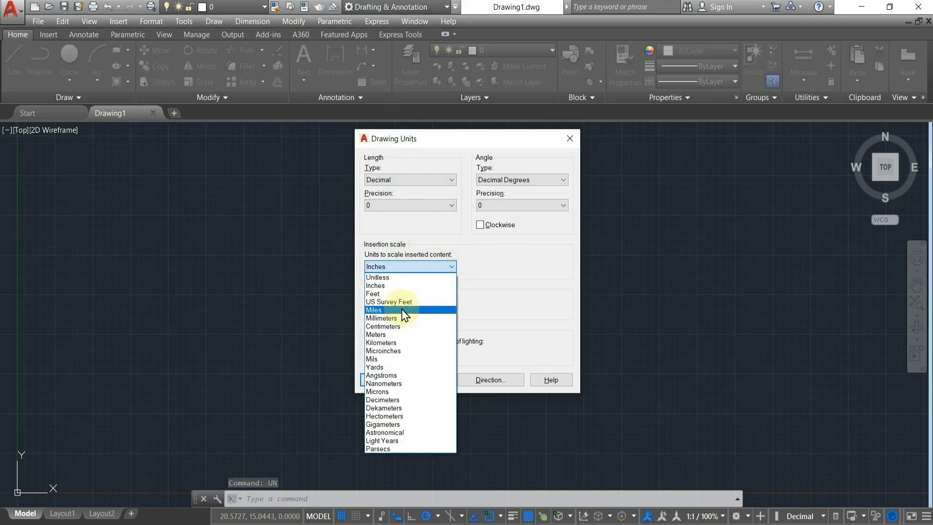
left_click(402, 318)
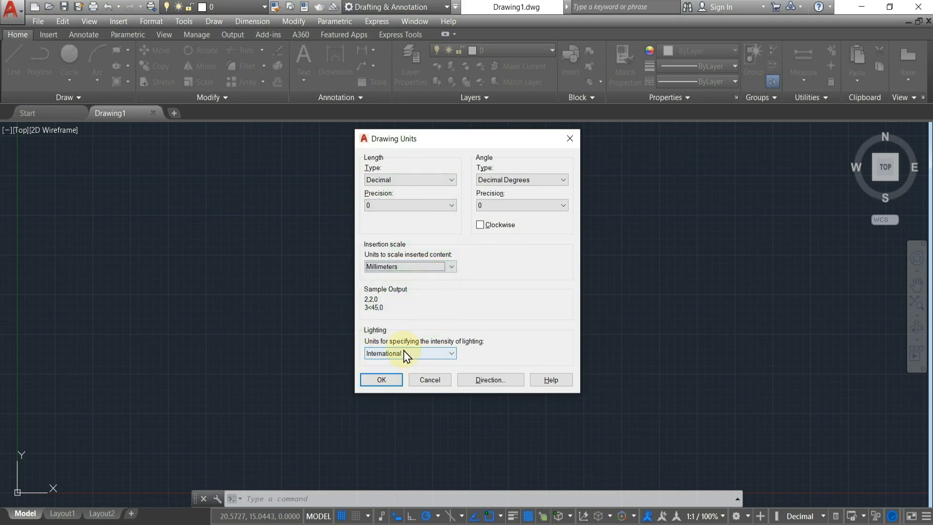
left_click(382, 380)
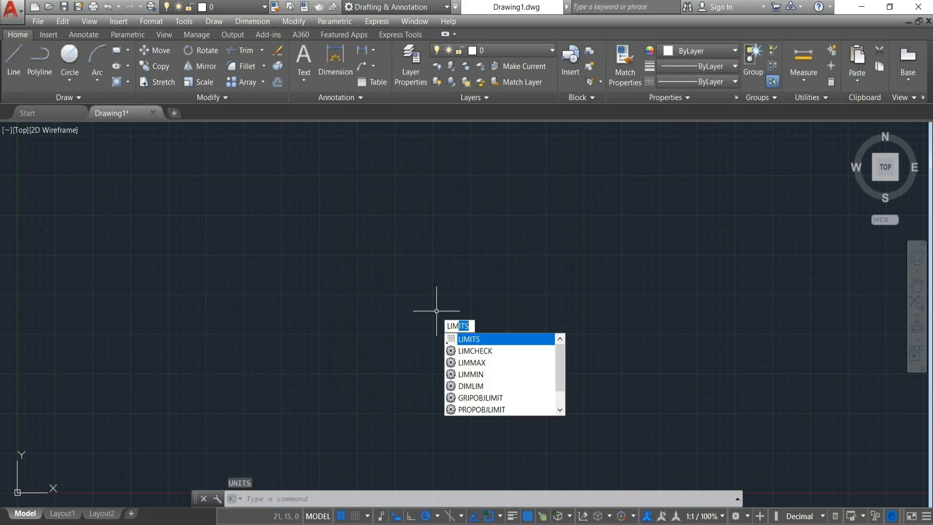
Set the model space limits from the lower left corner 0,0 to the upper right corner 420,297.
type("limits")
key("Return")
type("0")
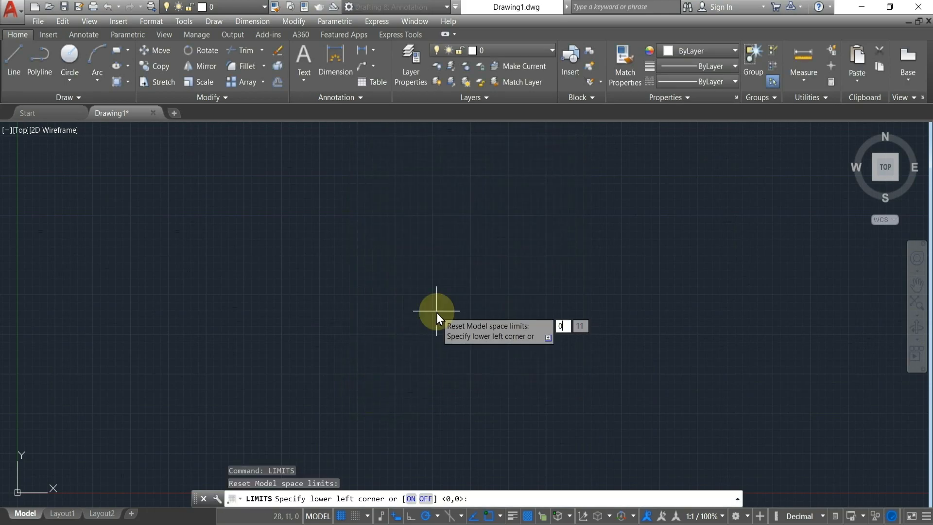
type(",0")
key("Return")
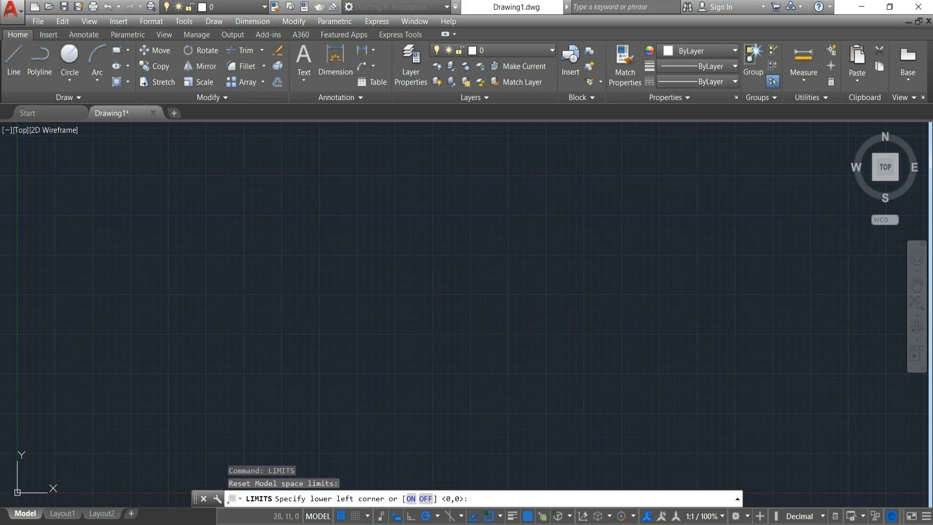
type("420,")
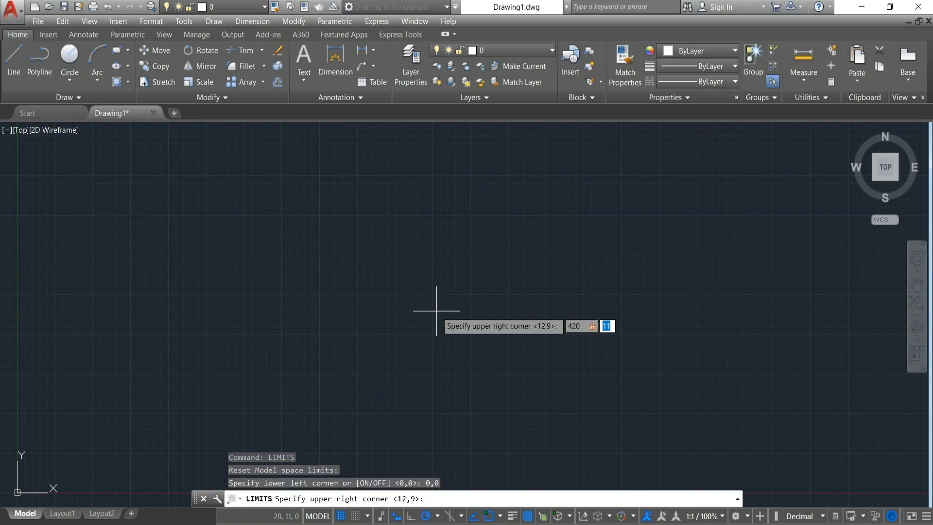
type("297")
key("Return")
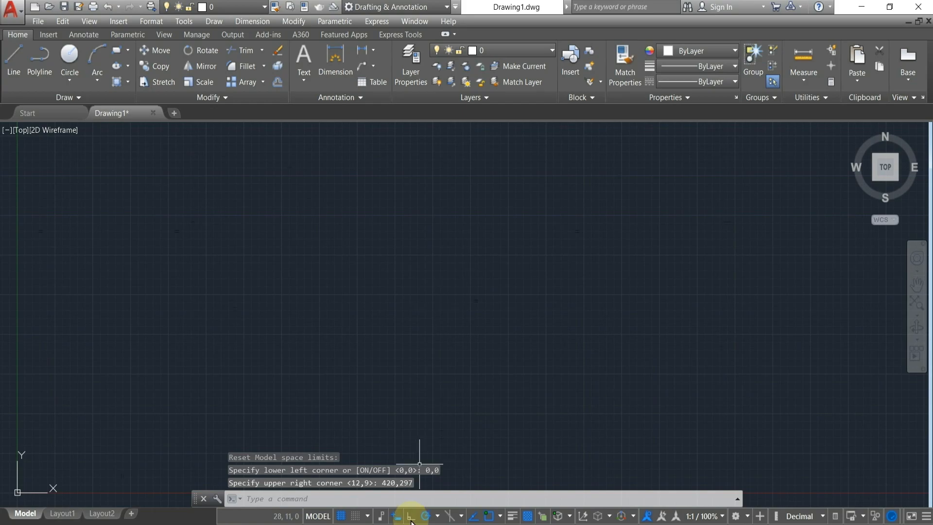
Turn off the display of the grid beyond the drawing limits in the drafting settings.
left_click(367, 516)
left_click(372, 499)
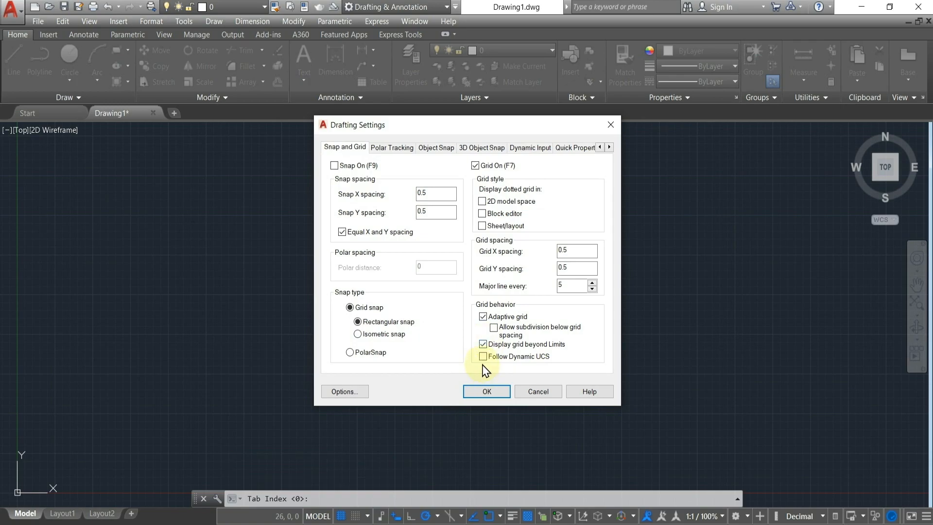
left_click(486, 391)
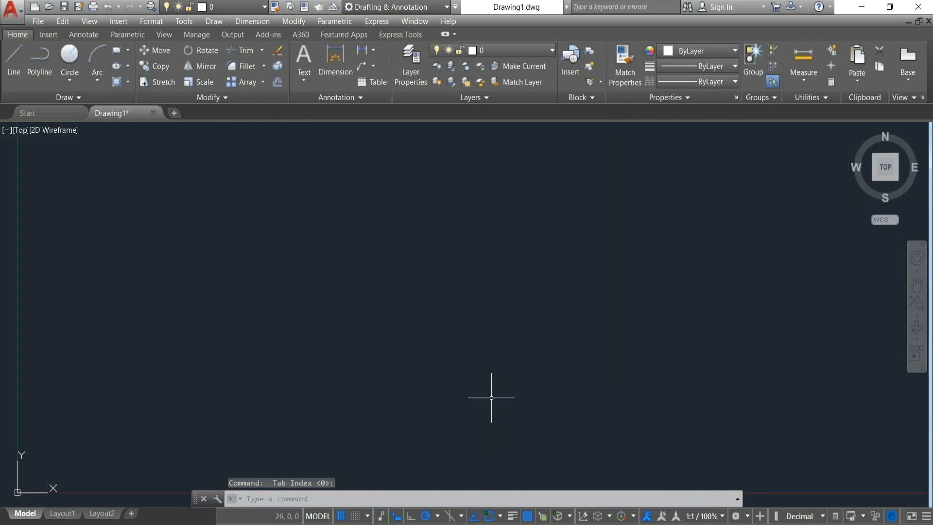
Zoom with the All option to fit the complete drawing limits in the view.
type("z")
key("Return")
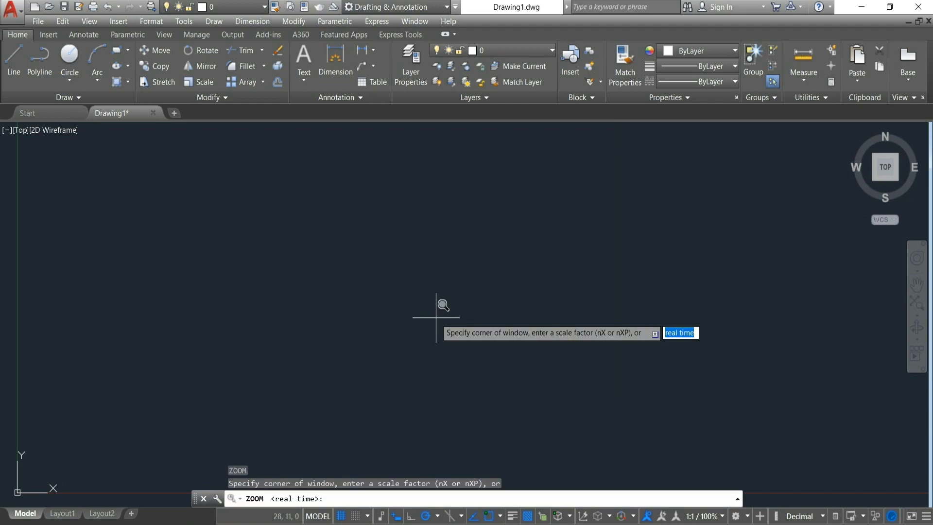
type("a")
key("Return")
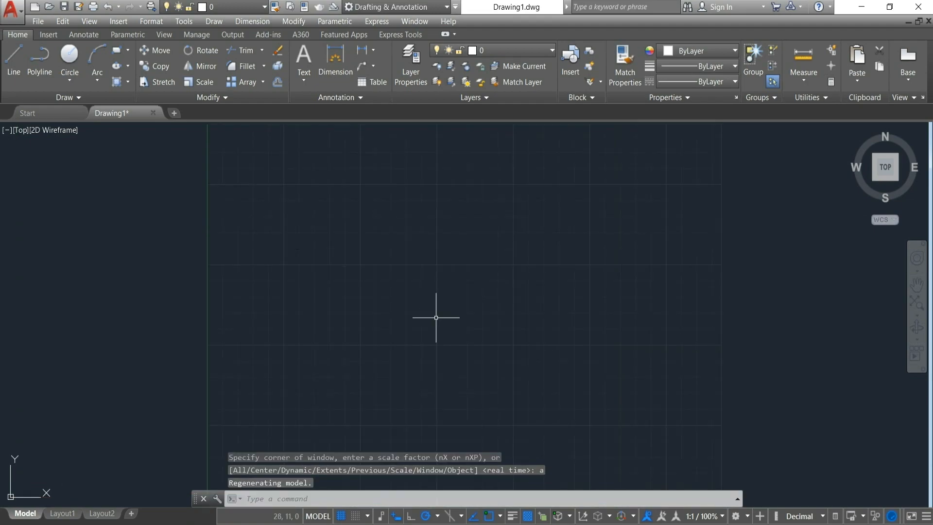
scroll(437, 316, "down", 2)
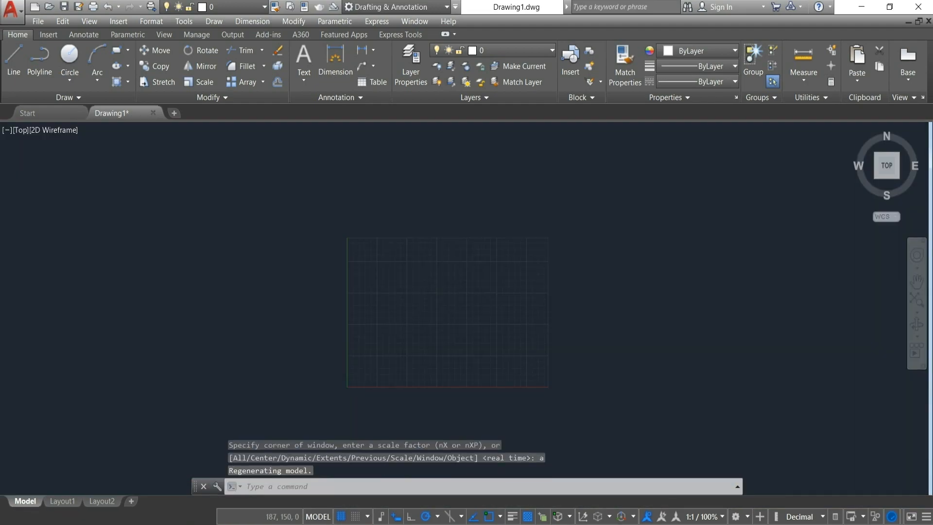
scroll(437, 315, "up", 3)
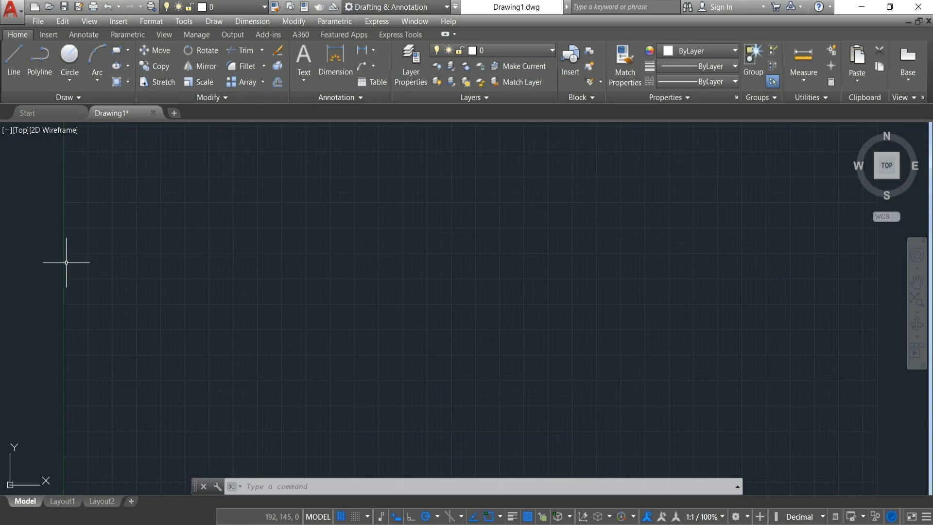
Draw a horizontal line 100 mm long near the middle of the drawing area.
left_click(13, 61)
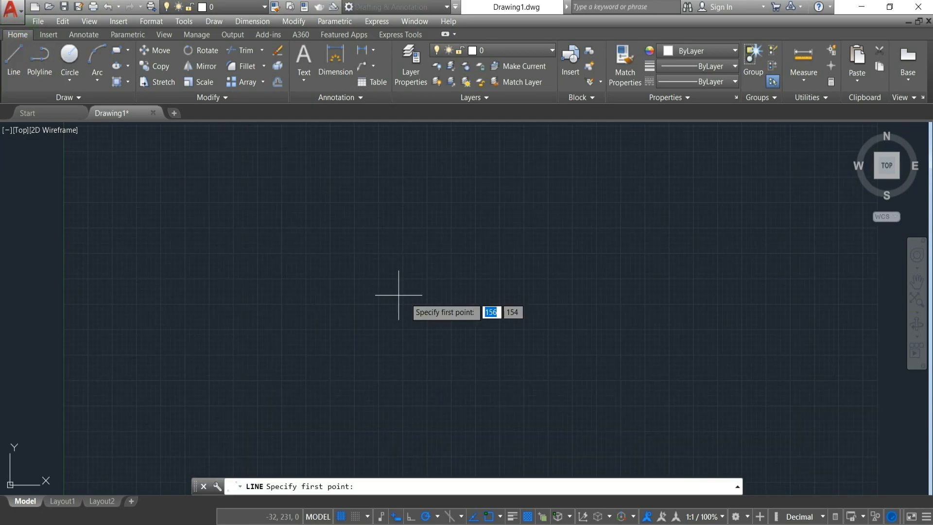
left_click(358, 258)
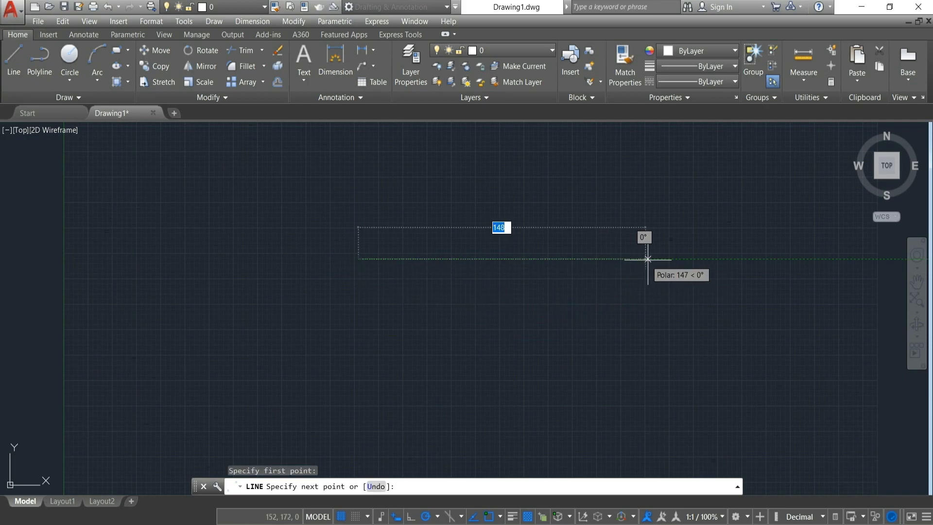
type("100")
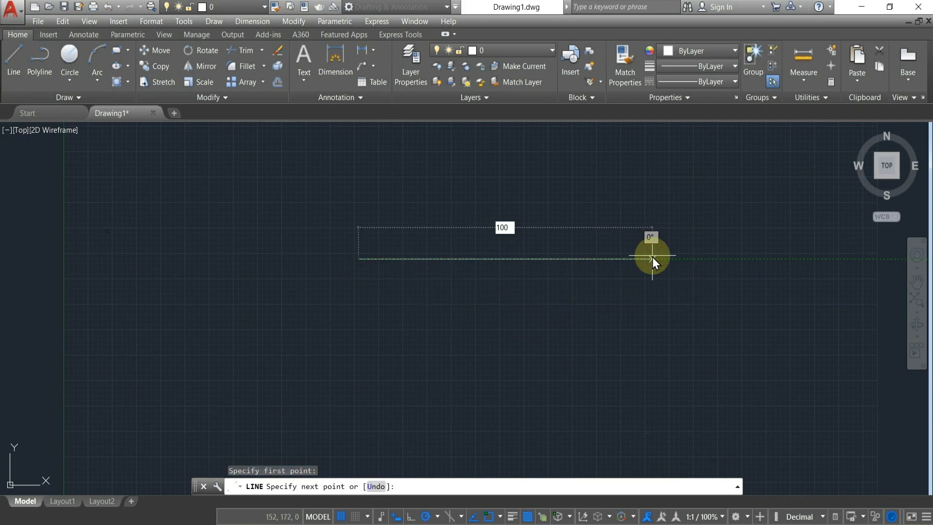
key("Return")
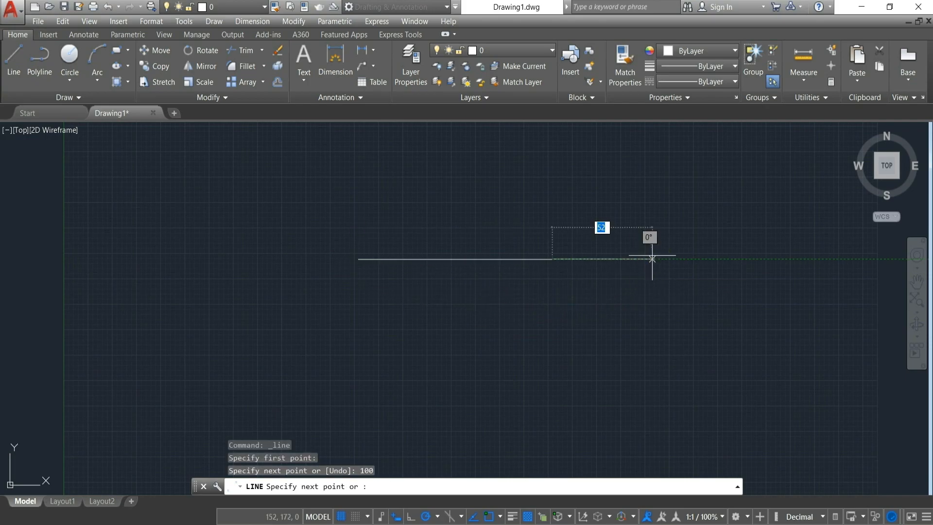
key("Return")
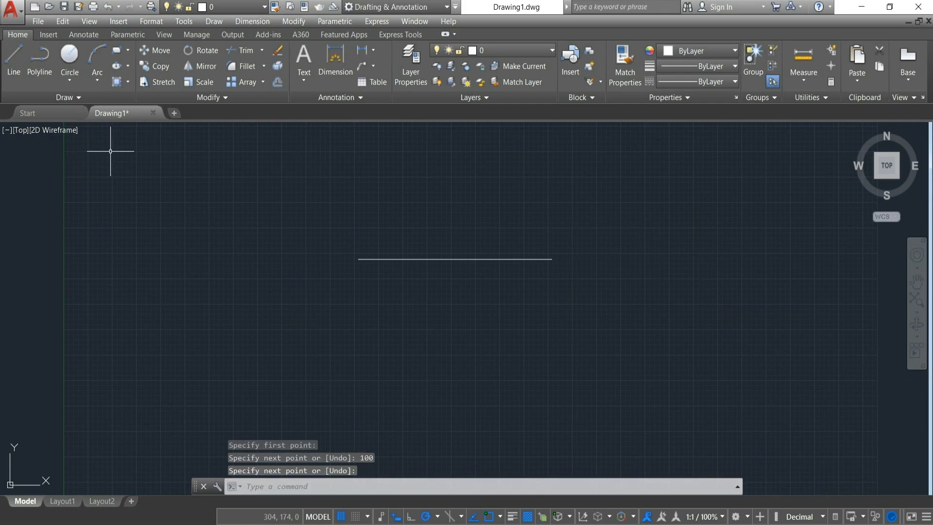
Draw a horizontal line 200 mm long just below the 100 mm line, starting near its left end.
left_click(12, 62)
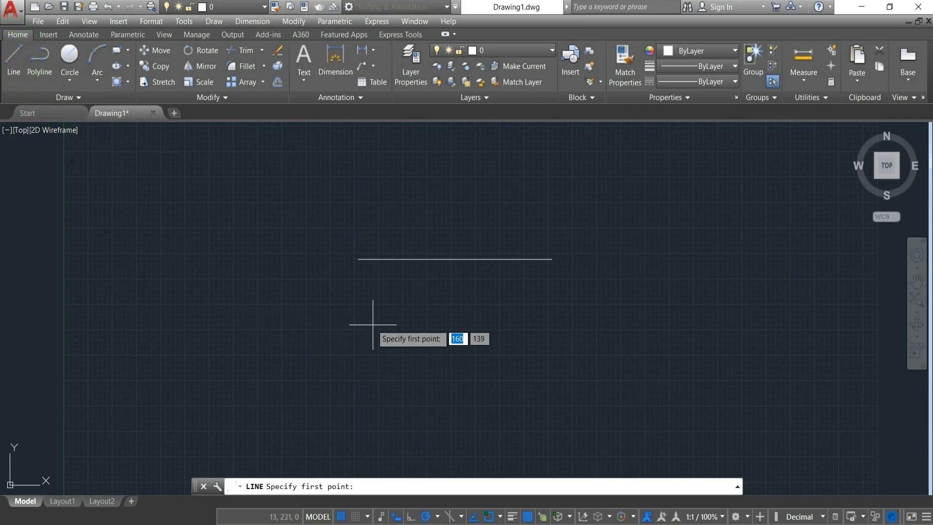
left_click(363, 295)
type("200")
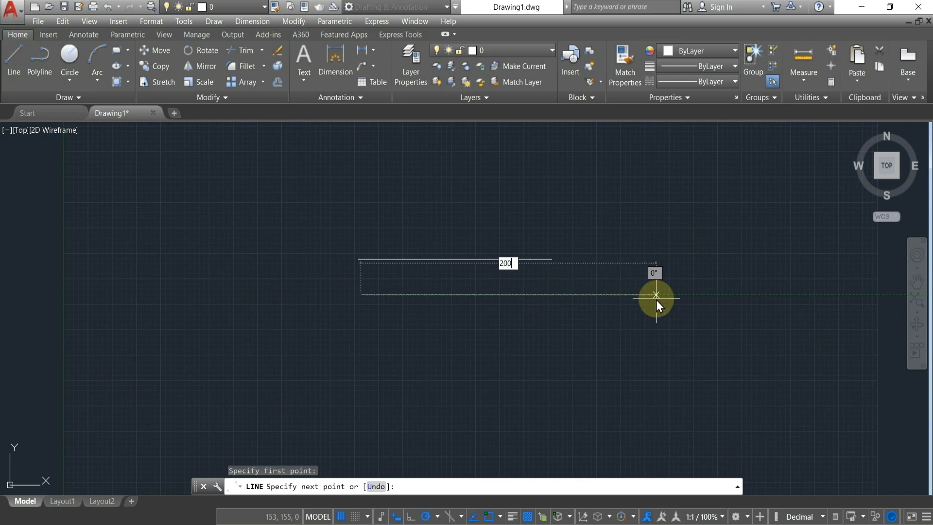
key("Return")
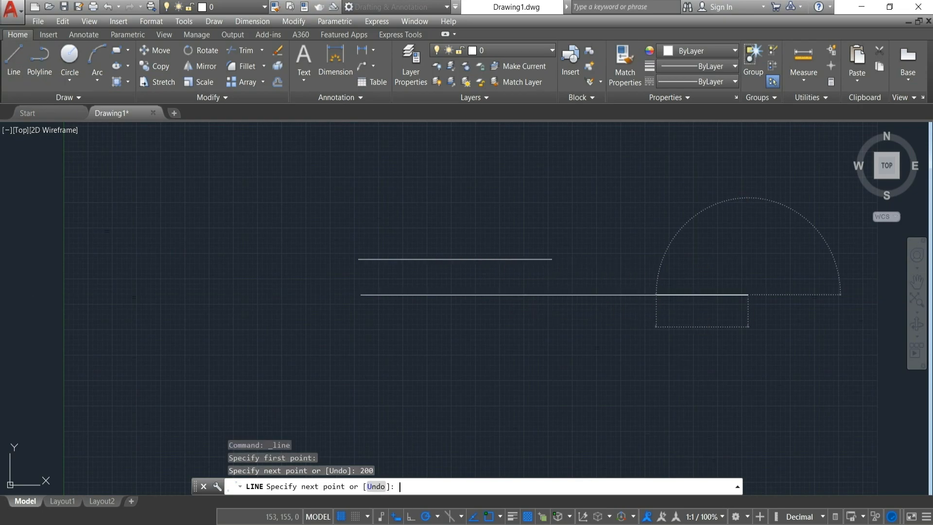
key("Return")
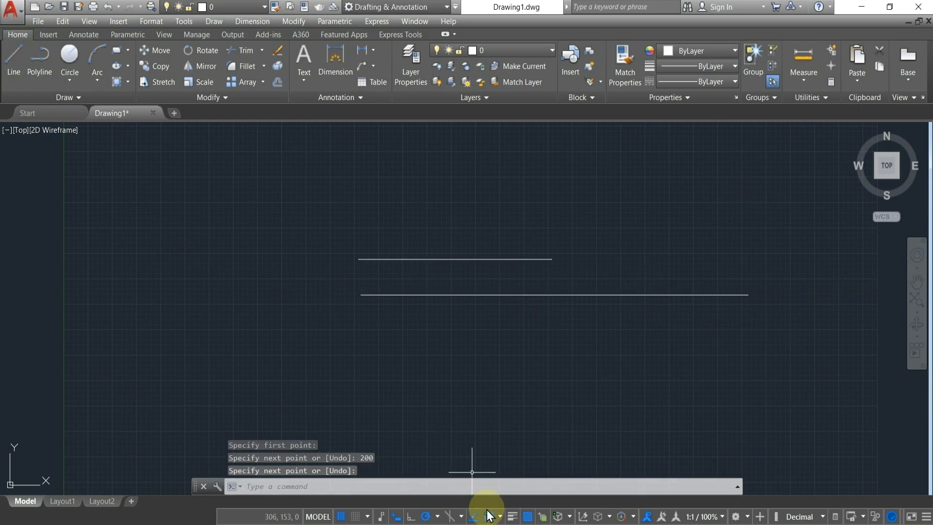
Draw a horizontal line 300 mm long below the 200 mm line, roughly aligned at the left.
left_click(12, 62)
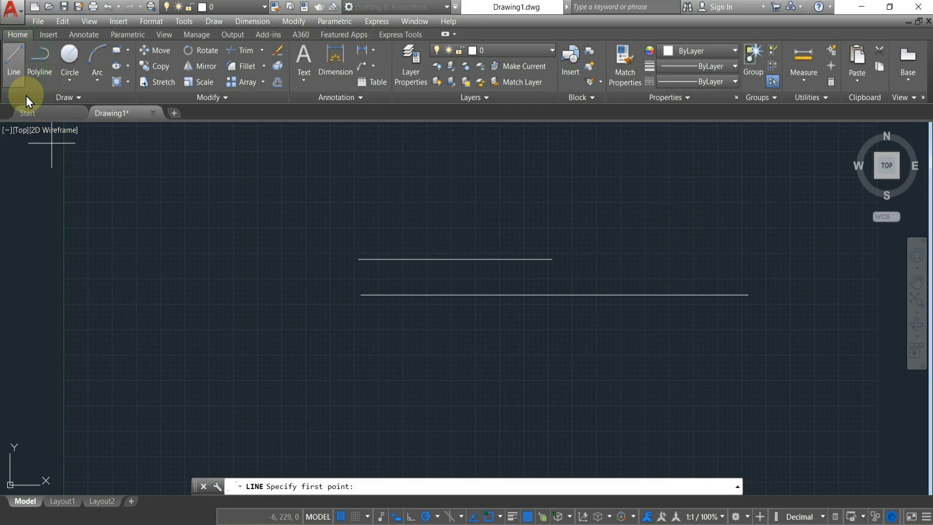
left_click(366, 343)
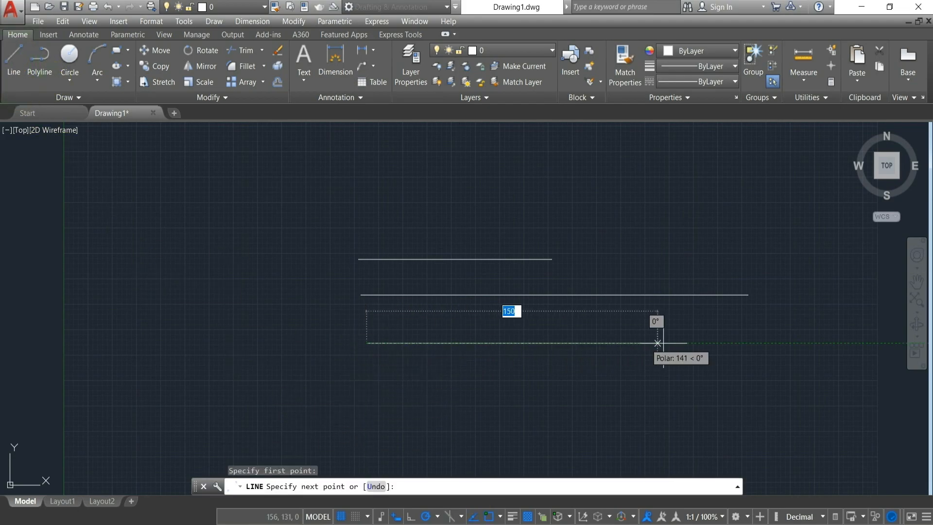
key("Return")
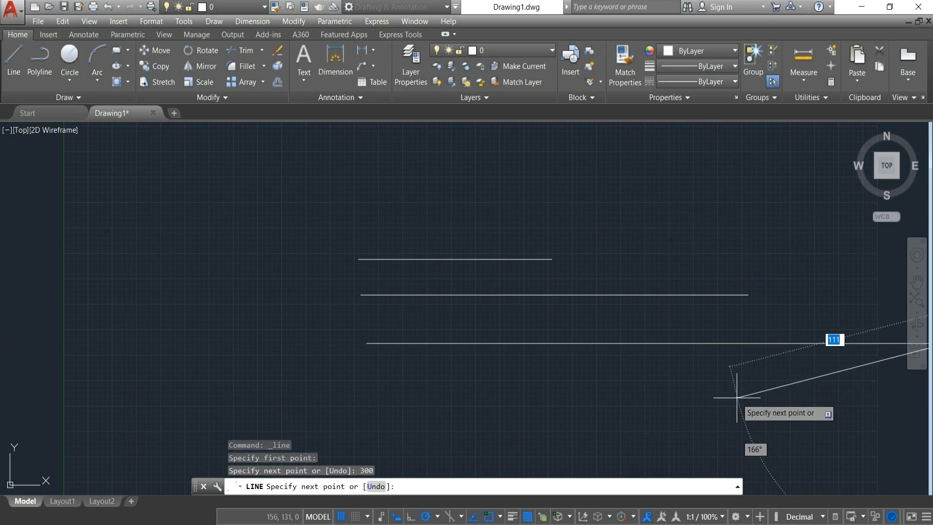
key("Return")
Draw a horizontal line 25 mm long below the 300 mm line, starting near its left end.
scroll(559, 397, "down", 6)
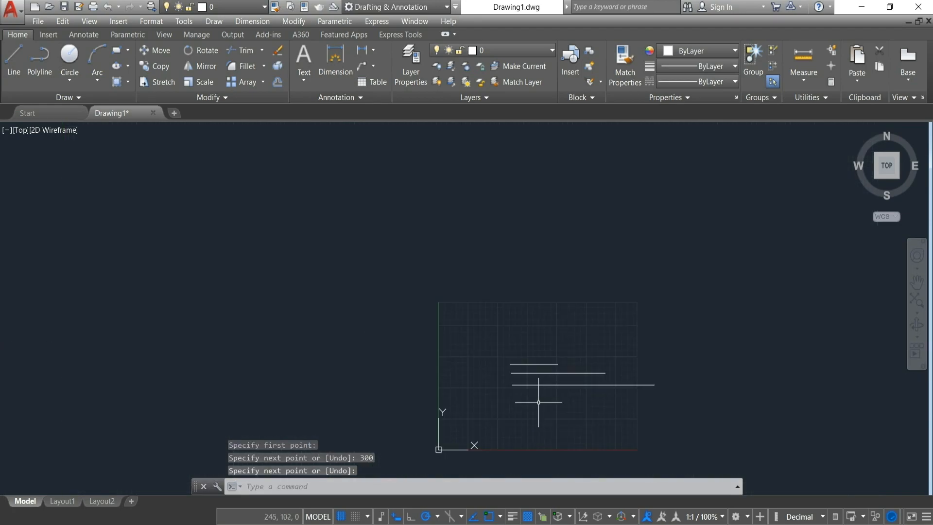
left_click(13, 58)
scroll(396, 239, "up", 5)
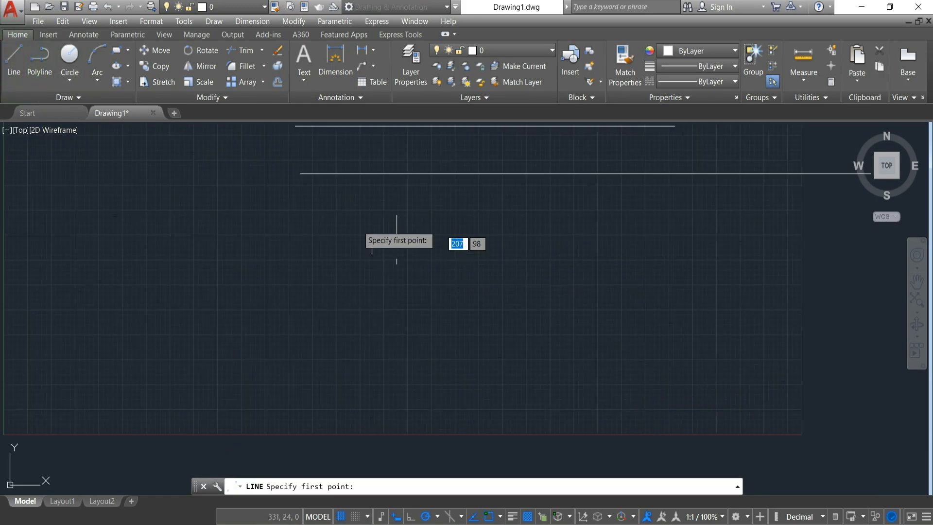
left_click(309, 244)
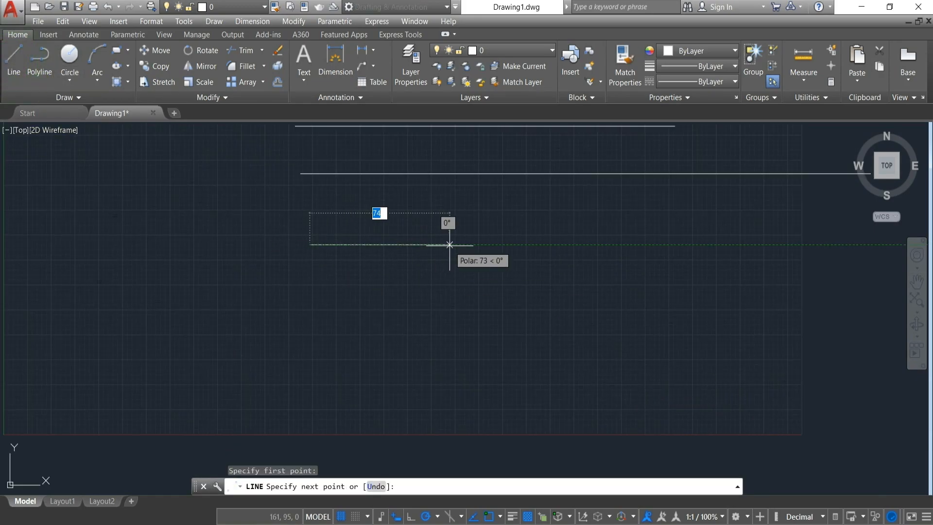
key("Return")
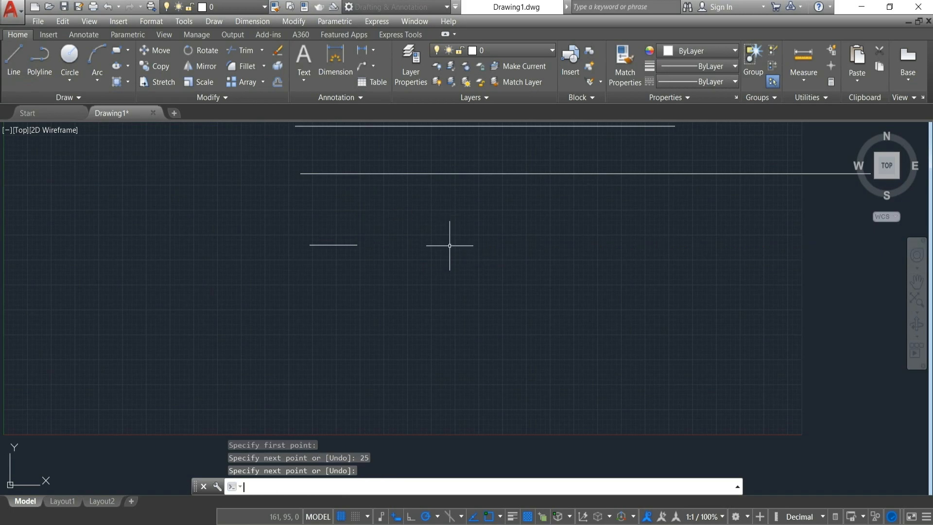
Draw a horizontal line 50 mm long below the 25 mm line, roughly aligned at the left.
scroll(391, 279, "down", 2)
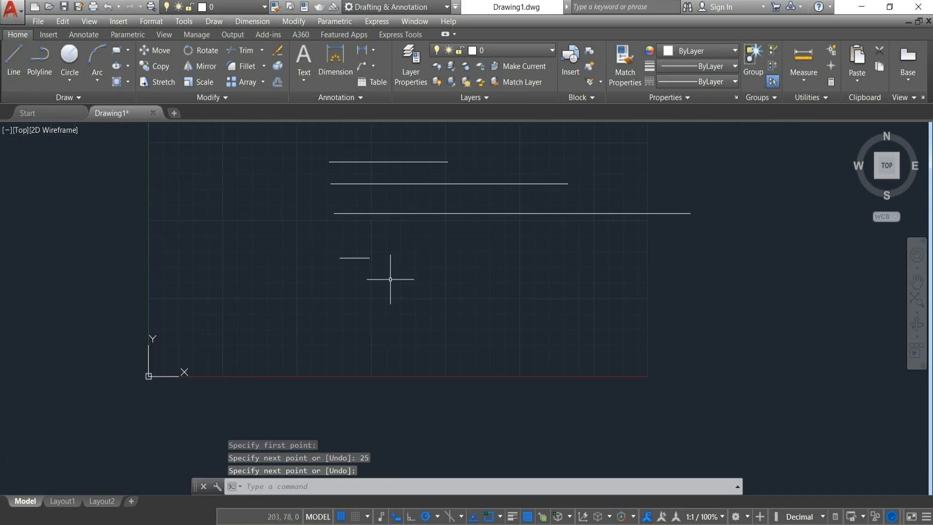
left_click(13, 61)
scroll(372, 319, "up", 4)
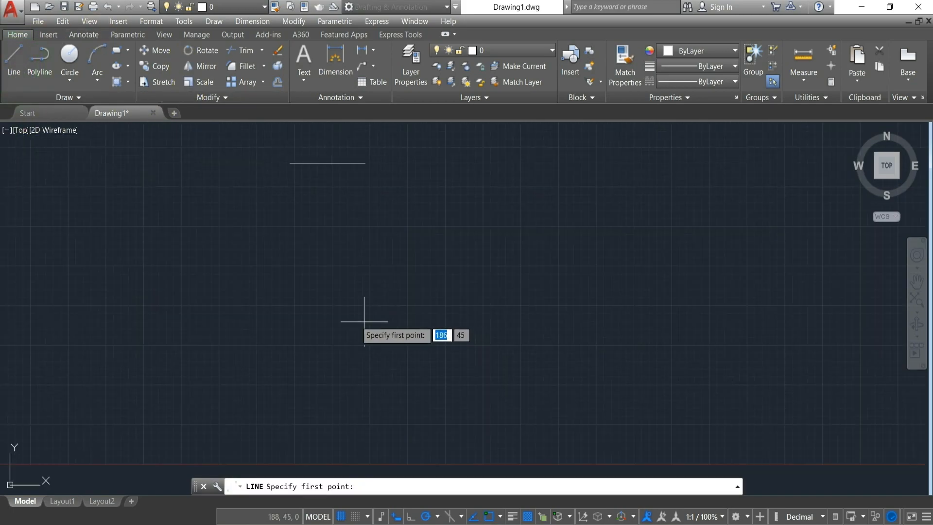
left_click(289, 256)
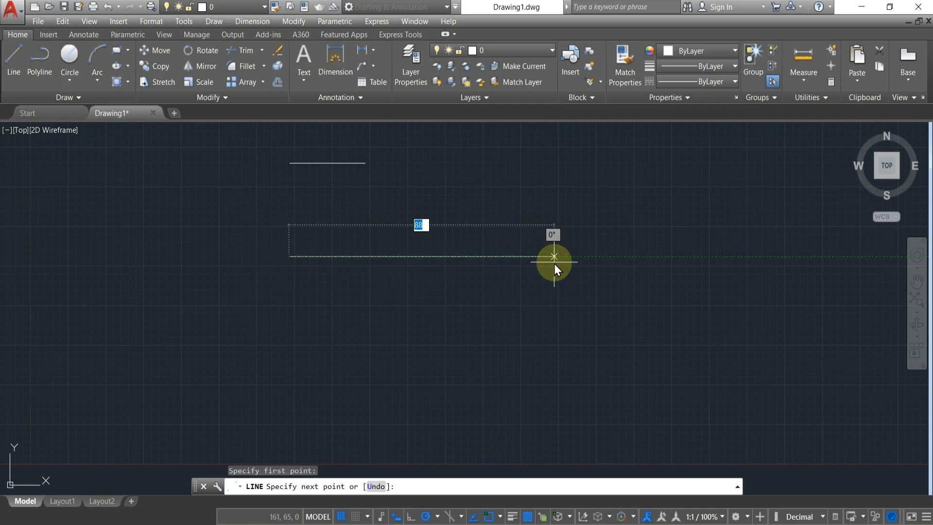
type("50")
key("Return")
key("Return")
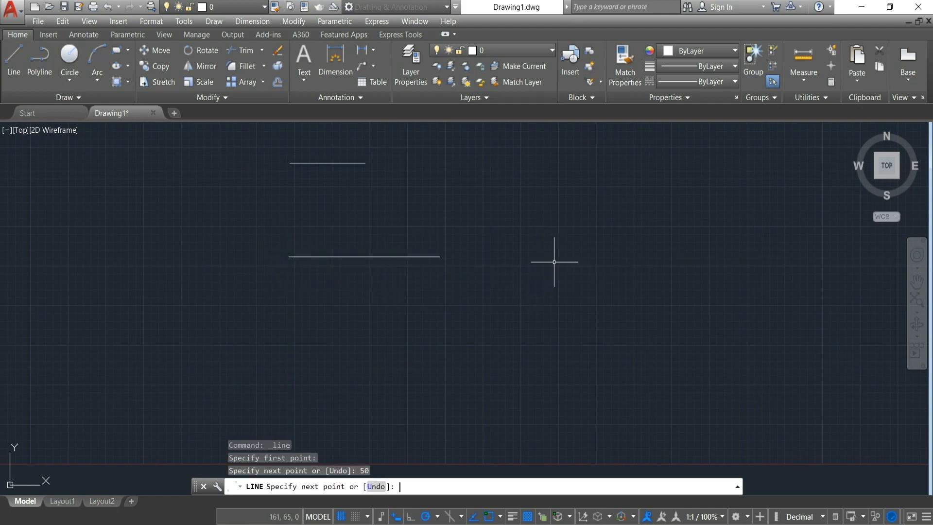
scroll(531, 246, "down", 4)
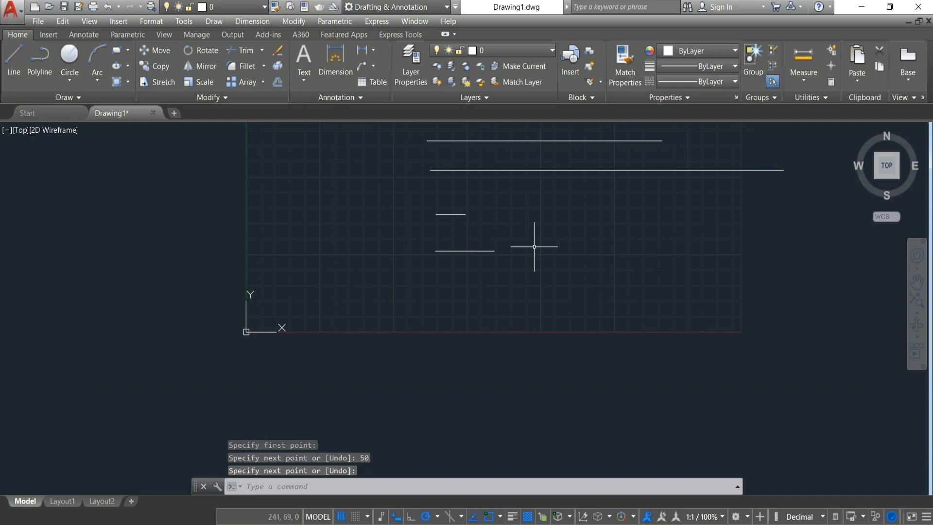
Use Lengthen with the Total option to extend the 25 mm line, taking the total length from both ends of the 50 mm line.
scroll(533, 246, "up", 2)
scroll(436, 316, "down", 4)
scroll(440, 284, "up", 4)
scroll(438, 271, "down", 2)
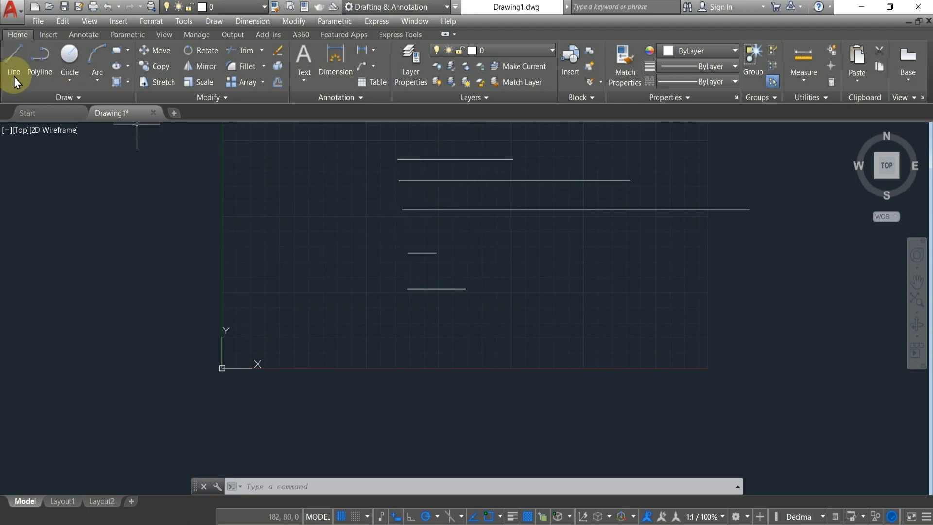
left_click(223, 98)
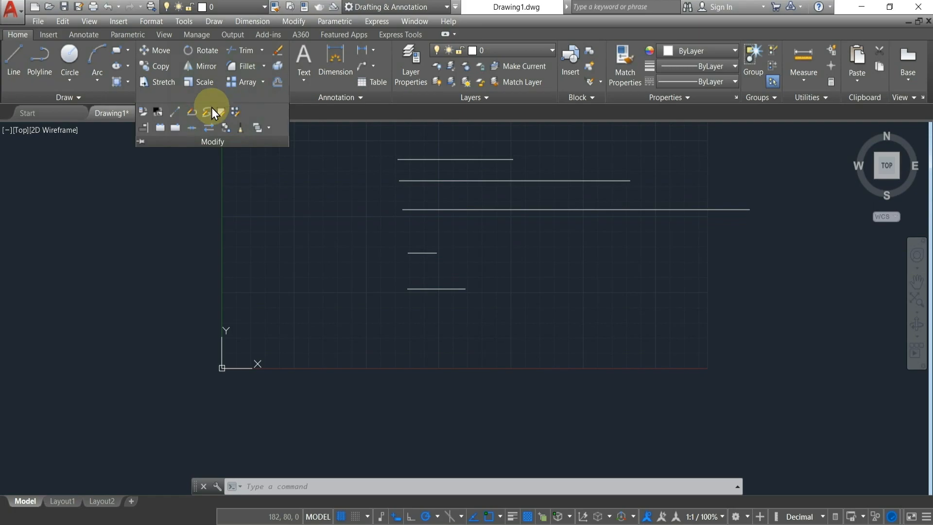
left_click(174, 113)
scroll(389, 289, "up", 2)
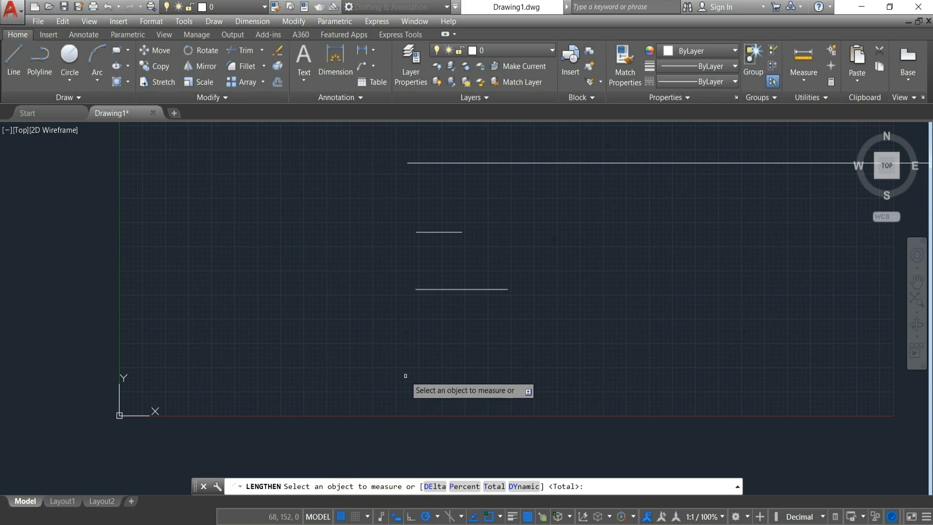
key("Return")
left_click(417, 289)
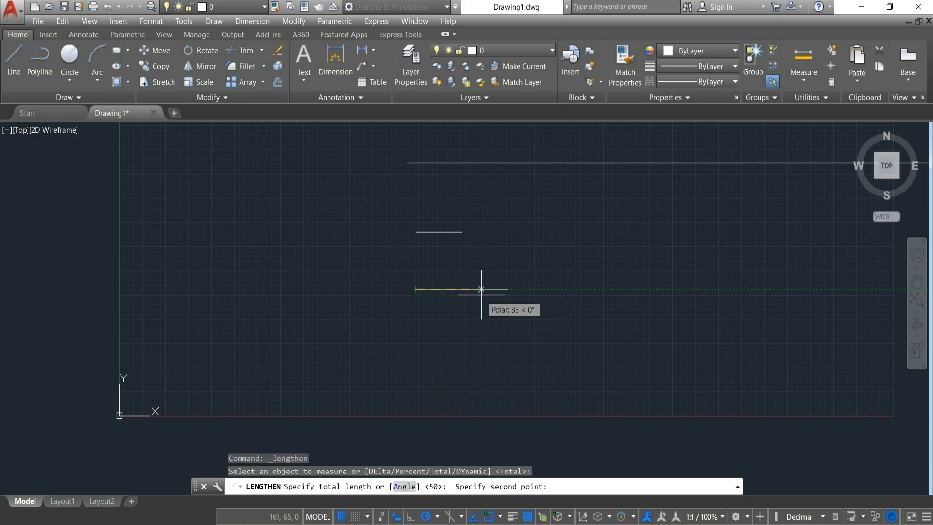
left_click(508, 290)
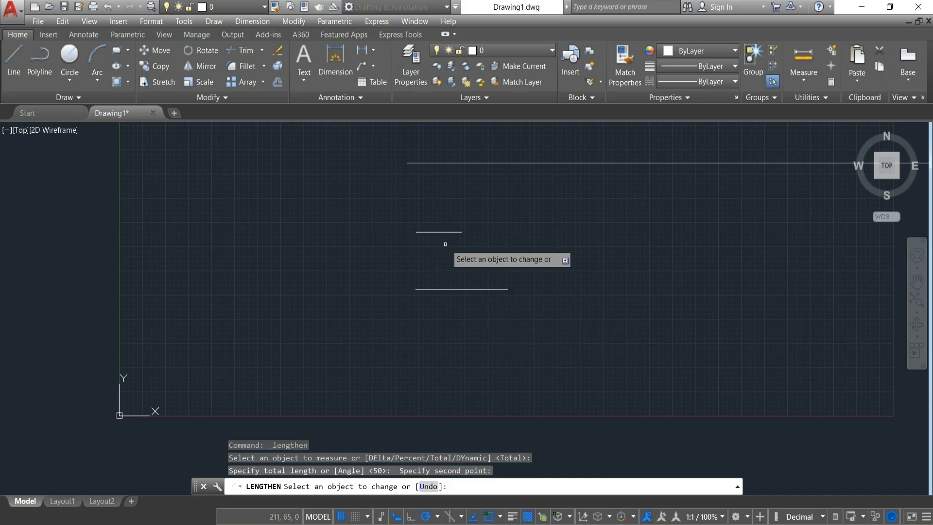
left_click(457, 233)
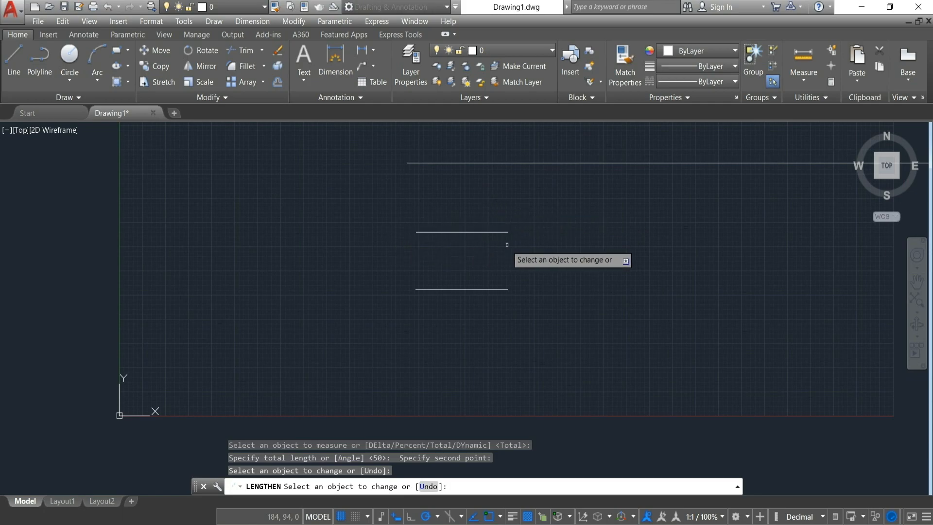
Apply the same 50 mm total length to the 300, 200 and 100 mm lines, and end the Lengthen command.
scroll(460, 275, "down", 1)
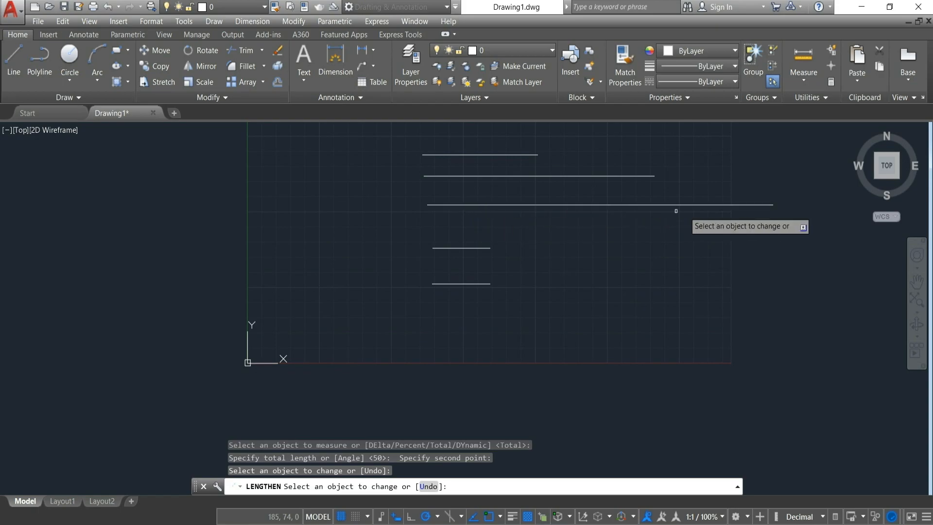
left_click(726, 204)
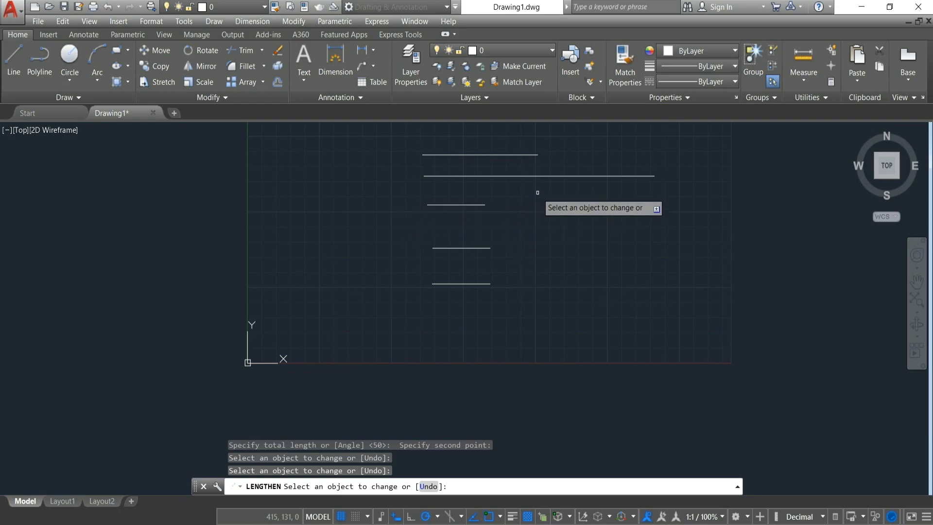
left_click(612, 176)
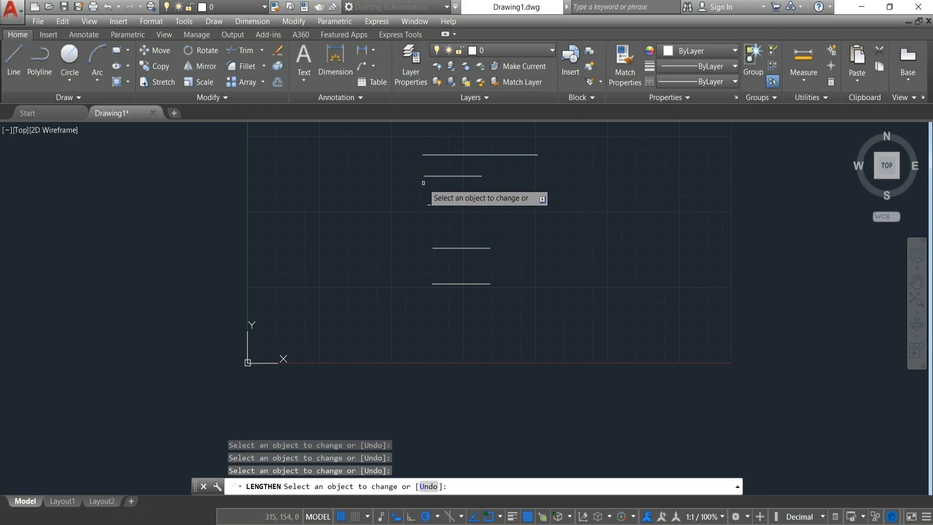
left_click(524, 154)
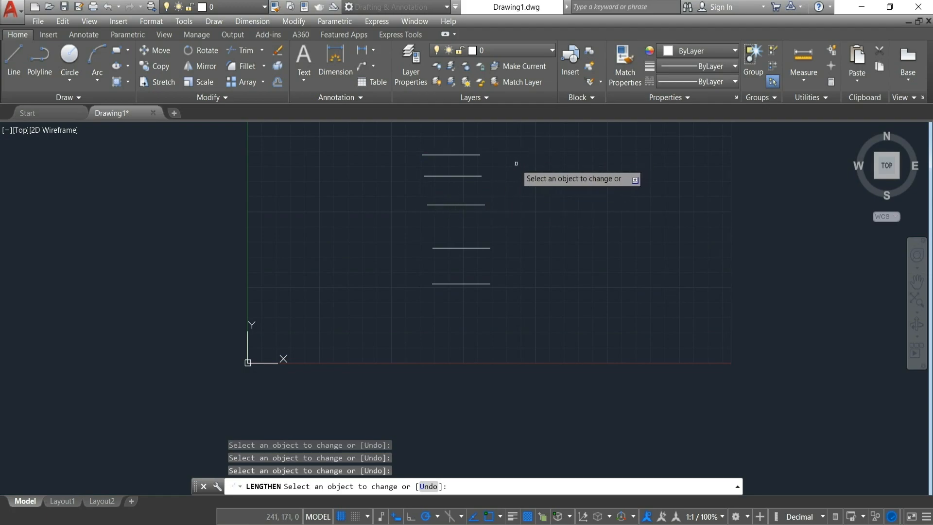
scroll(521, 297, "down", 3)
key("Escape")
scroll(519, 294, "up", 3)
scroll(519, 294, "down", 4)
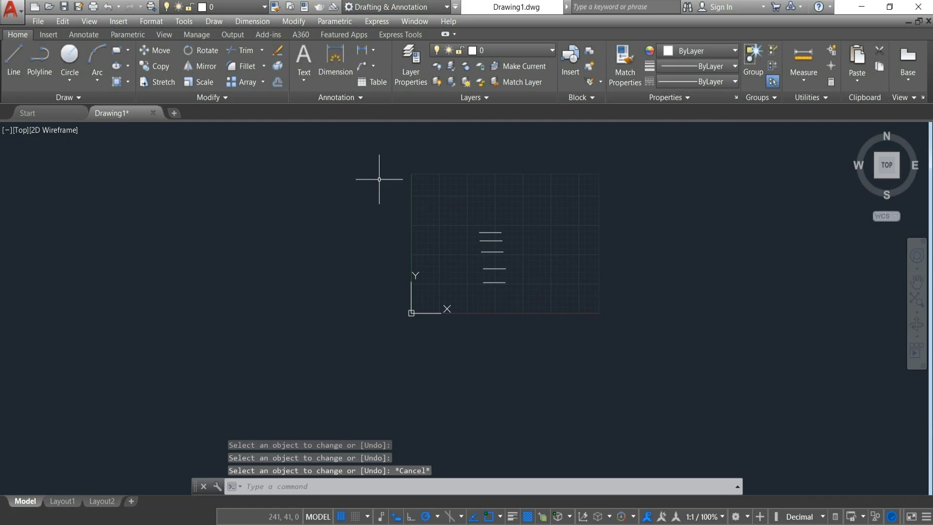
Add a linear dimension between the two ends of the uppermost line, placed above the line.
left_click(365, 53)
scroll(544, 227, "up", 4)
left_click(386, 239)
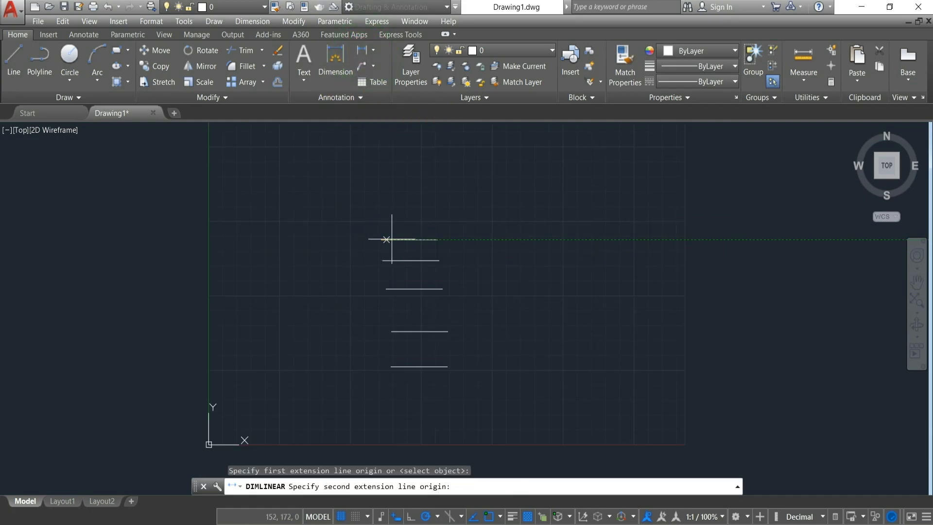
left_click(438, 240)
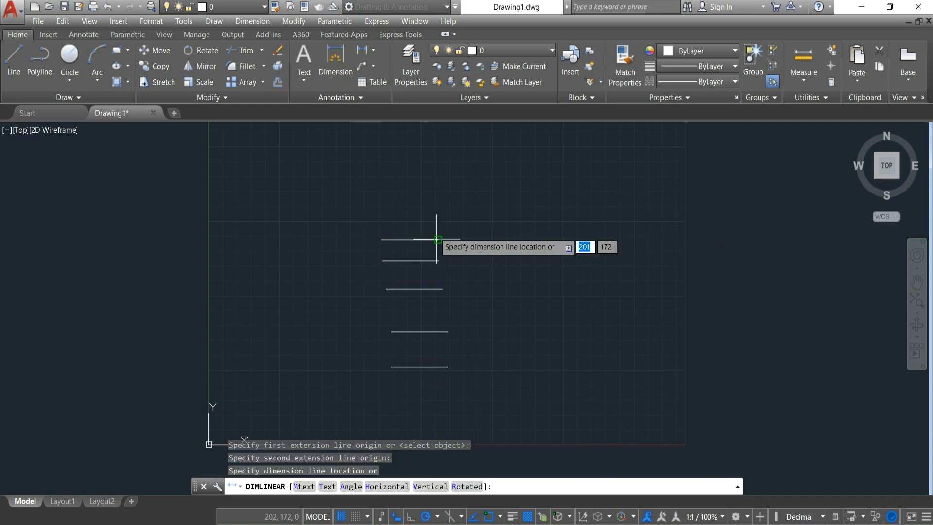
left_click(422, 196)
scroll(387, 175, "up", 12)
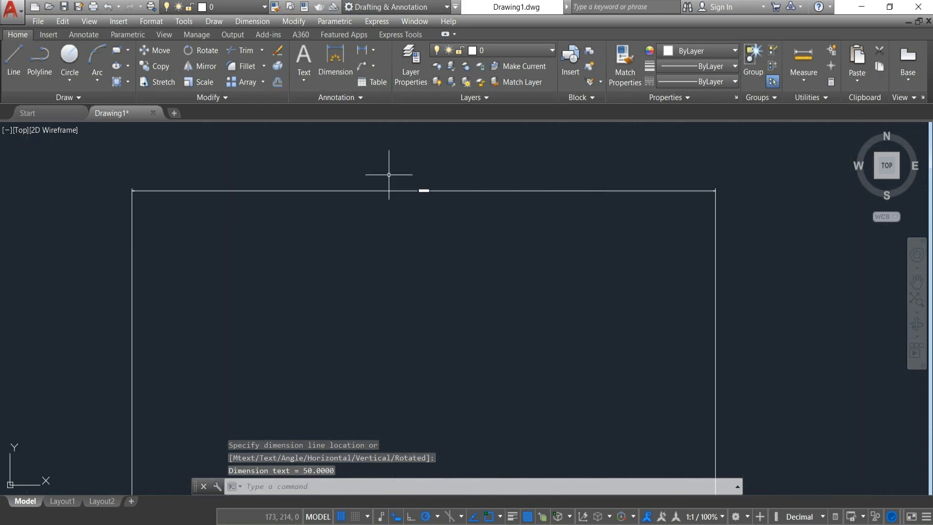
scroll(550, 269, "down", 5)
scroll(550, 269, "down", 6)
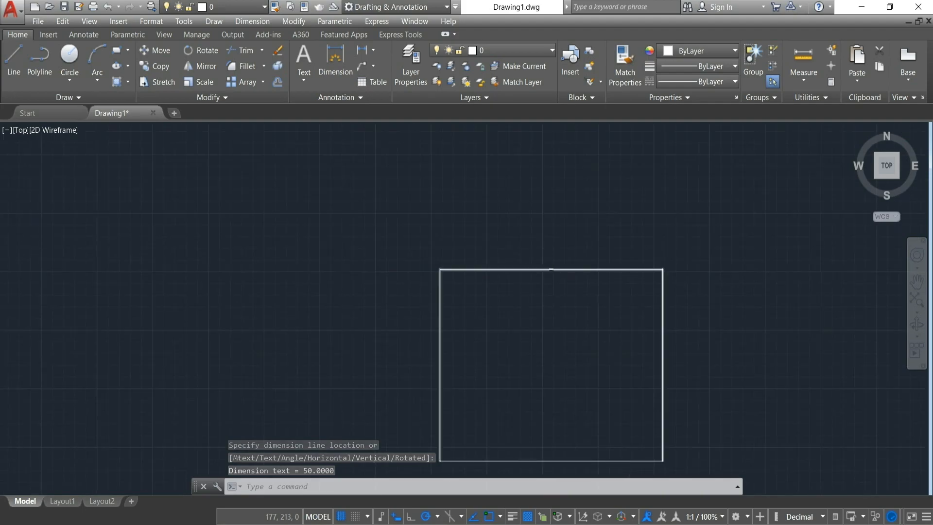
scroll(615, 316, "up", 4)
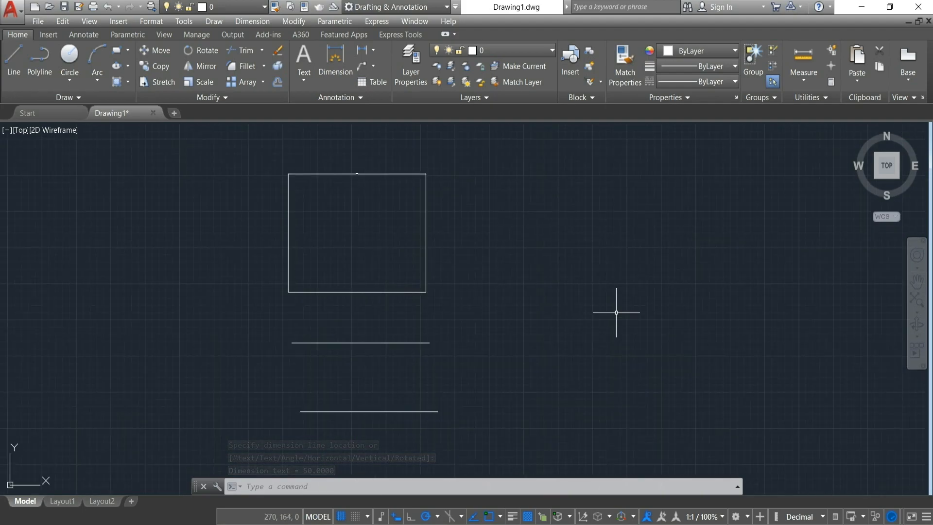
Modify the Standard dimension style to use an arrow size of 5 and a text height of 5.
type("d")
key("Return")
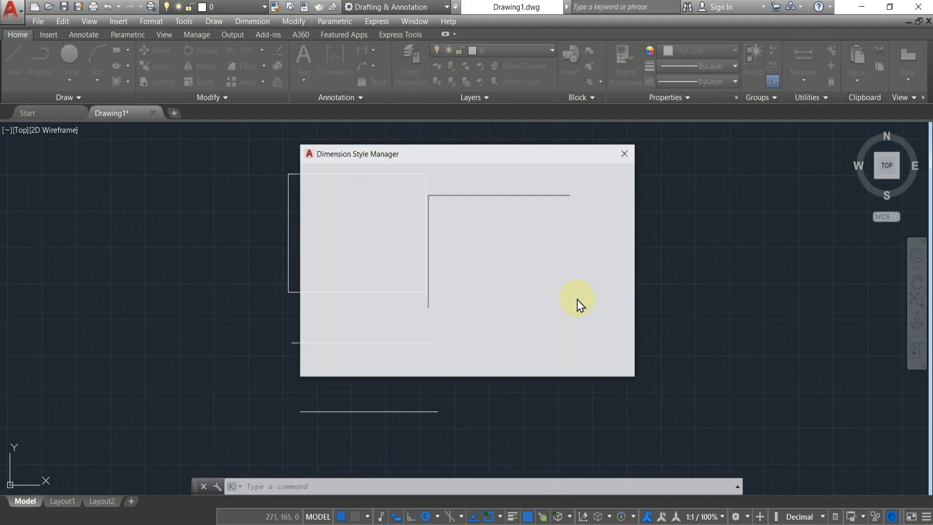
left_click(603, 240)
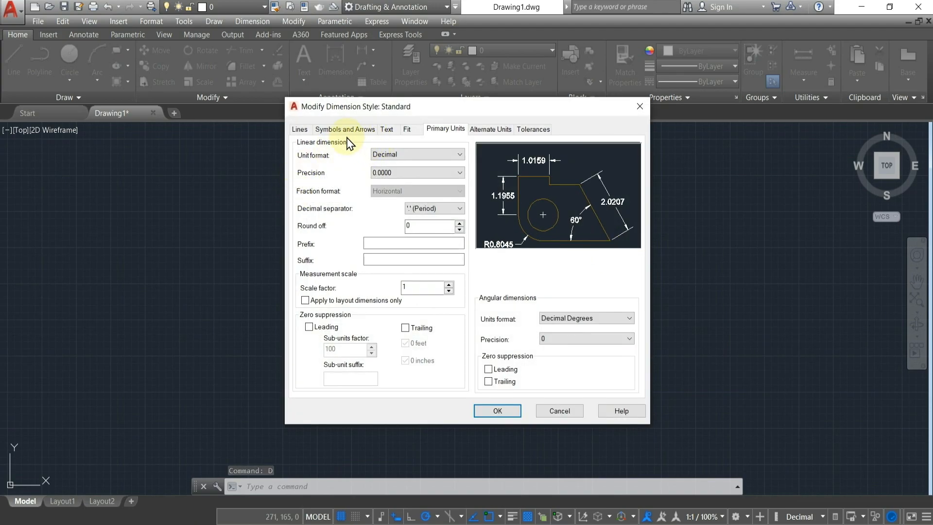
left_click(346, 130)
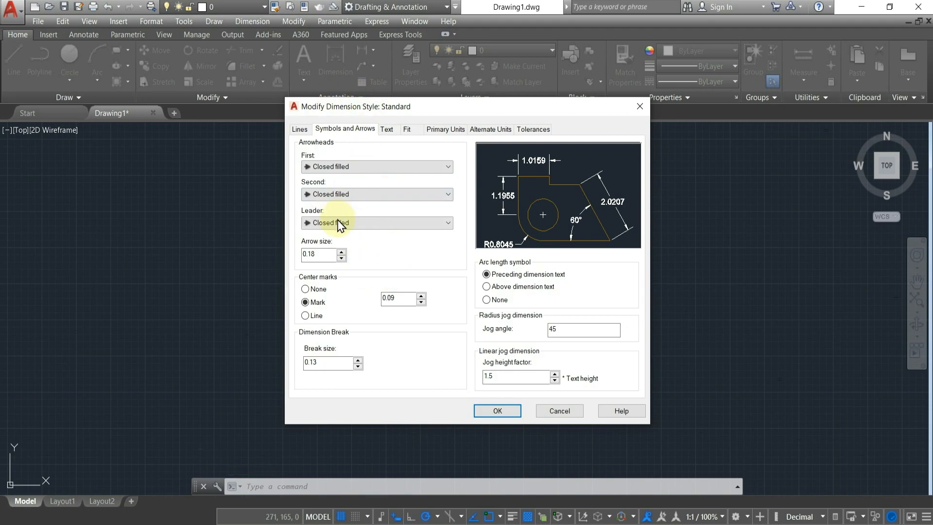
double_click(319, 254)
type("5")
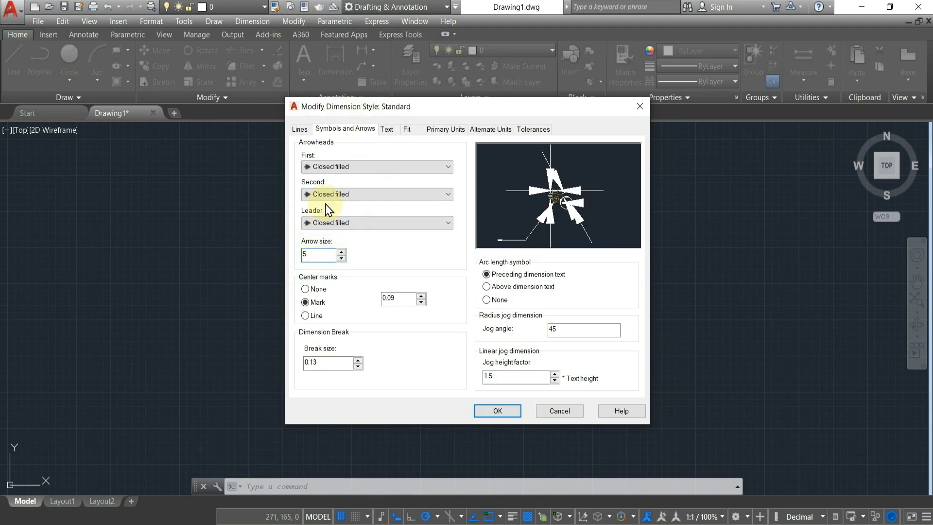
left_click(393, 136)
double_click(438, 217)
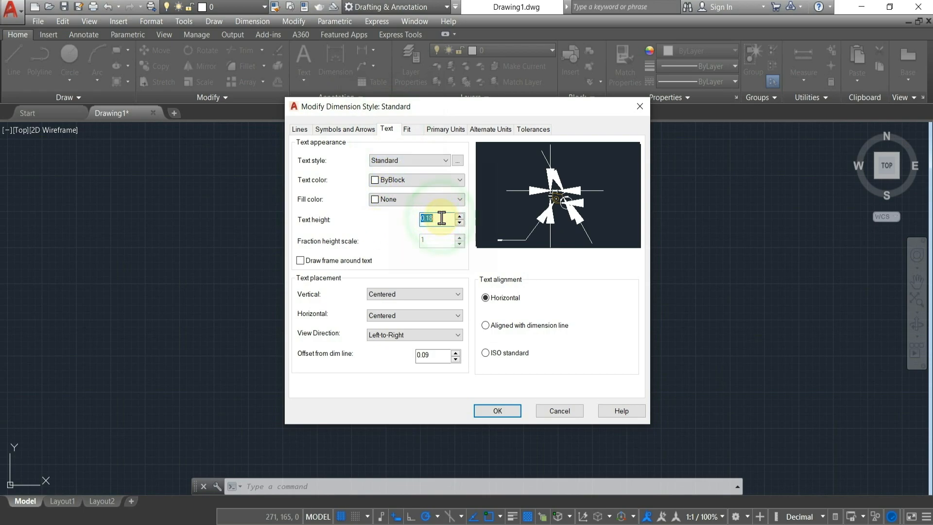
type("5")
Set the Standard style's linear dimension precision to 0, make the style current and close the Dimension Style Manager.
left_click(440, 131)
left_click(439, 174)
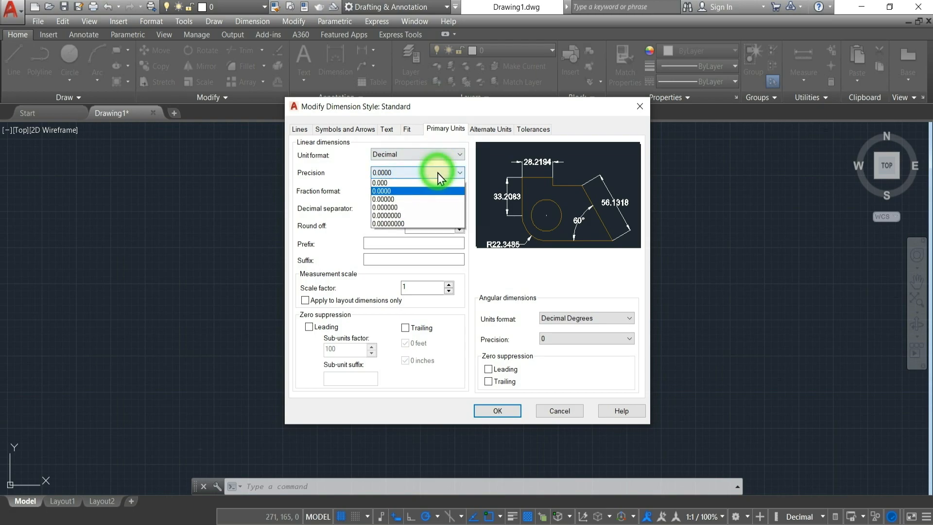
left_click(427, 183)
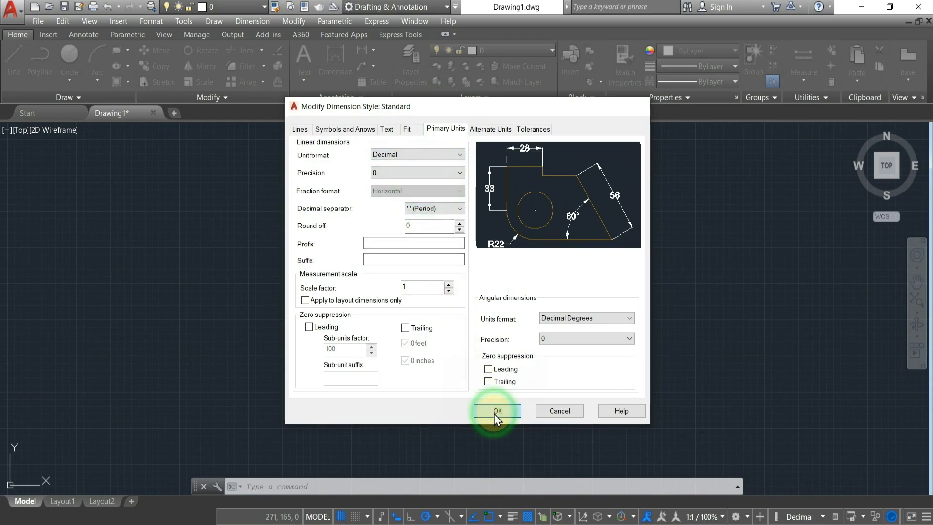
left_click(495, 412)
left_click(593, 200)
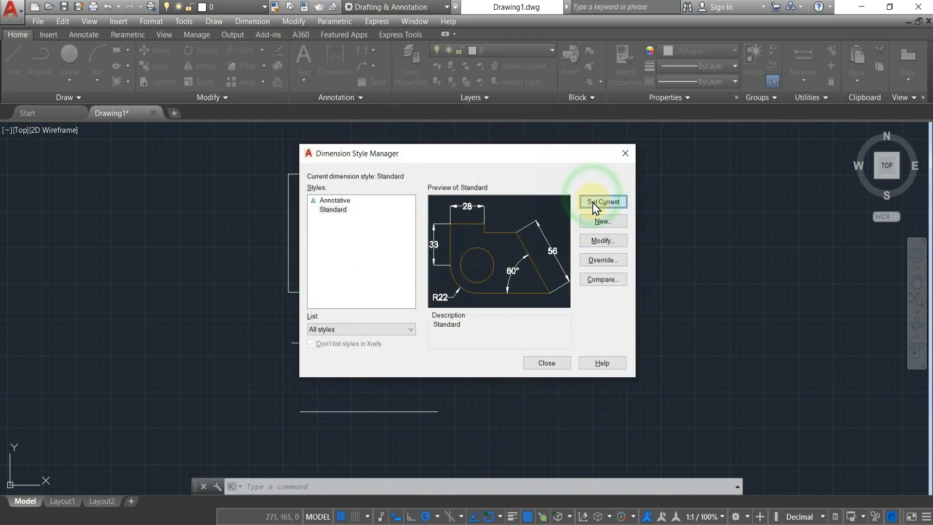
left_click(552, 364)
Select all five horizontal lines together with the linear dimension and erase them from the drawing.
scroll(507, 324, "down", 2)
scroll(450, 278, "up", 2)
scroll(422, 339, "down", 4)
scroll(428, 430, "up", 4)
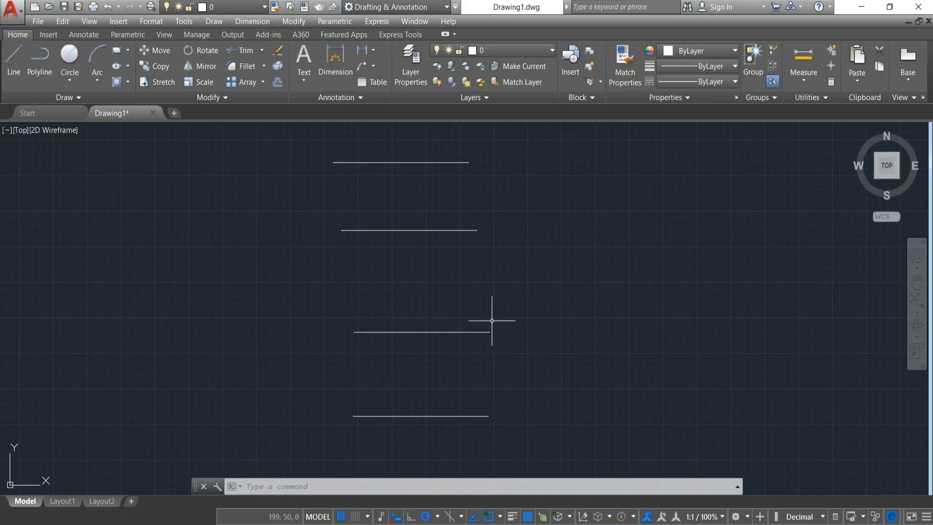
scroll(405, 361, "down", 2)
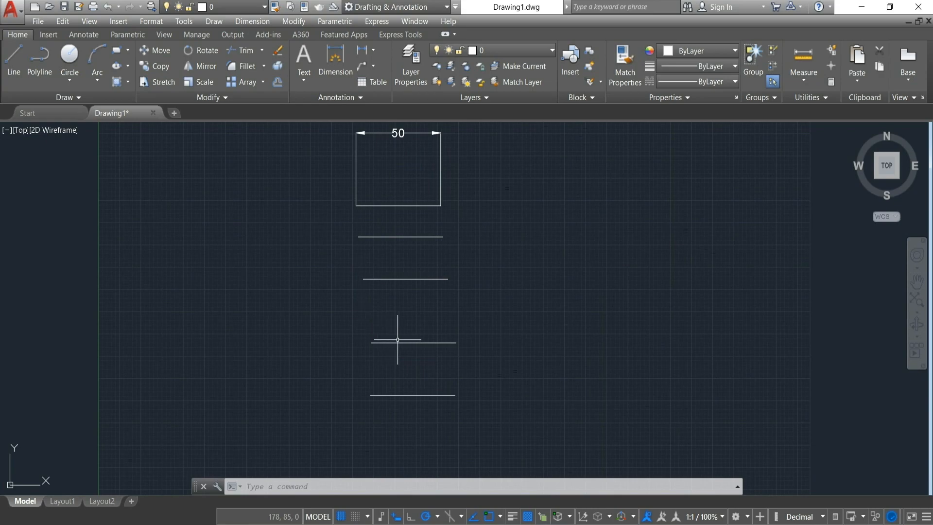
scroll(507, 320, "down", 2)
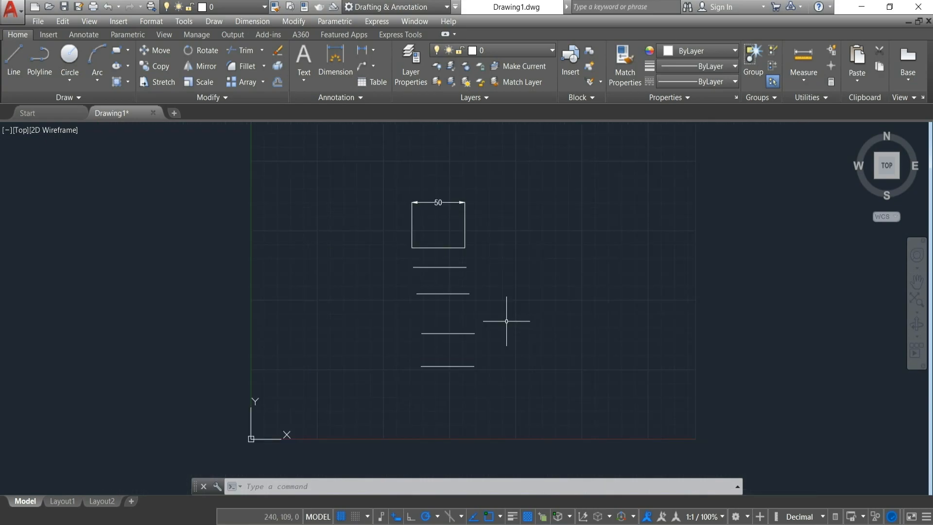
left_click(343, 157)
left_click(579, 420)
key("Delete")
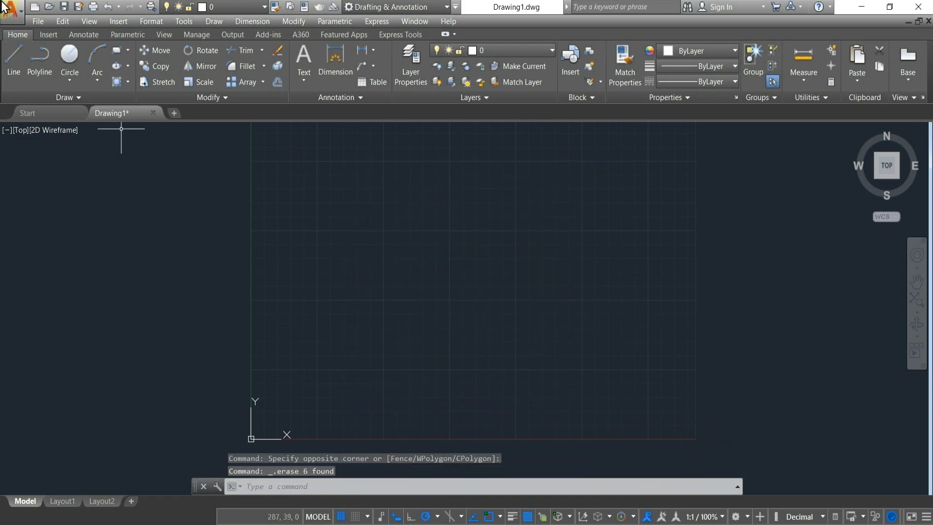
Draw a rectangle 100 mm long and 50 mm wide near the middle of the drawing area, using the Dimensions option.
left_click(116, 52)
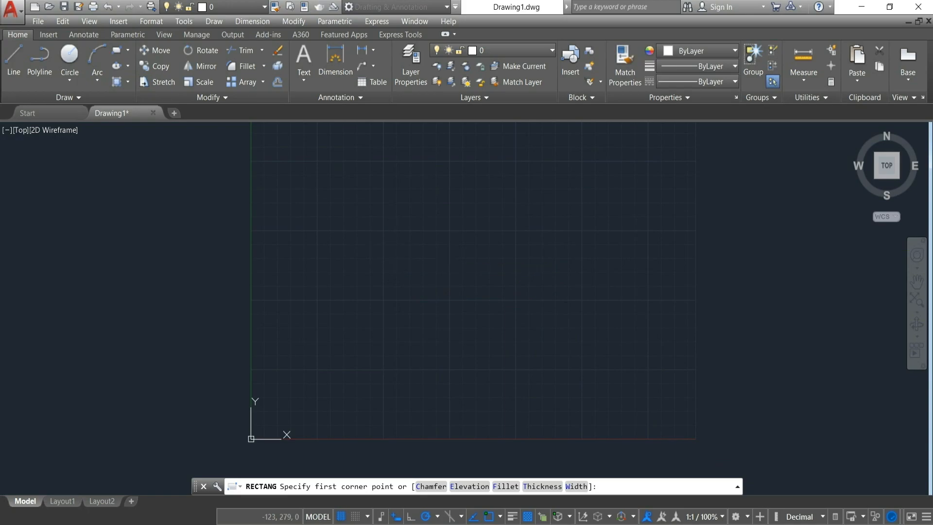
left_click(389, 244)
left_click(464, 487)
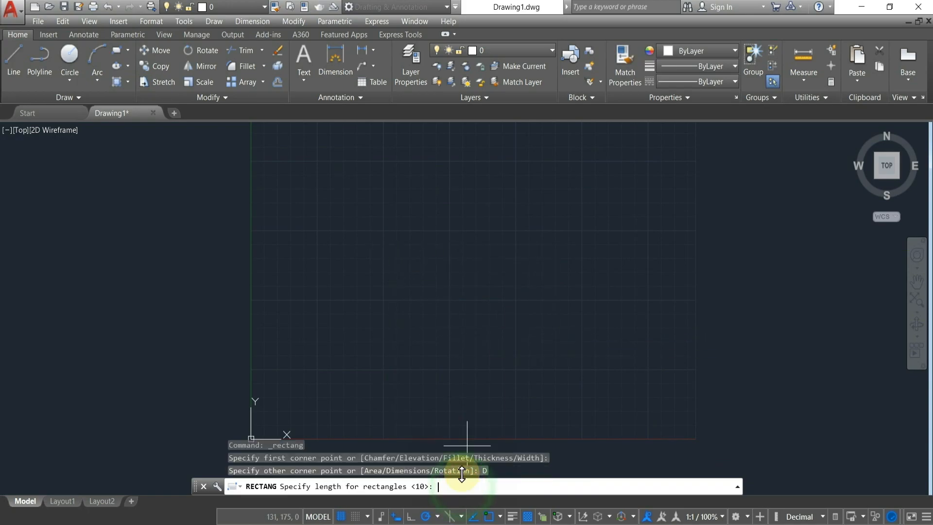
type("100")
key("Return")
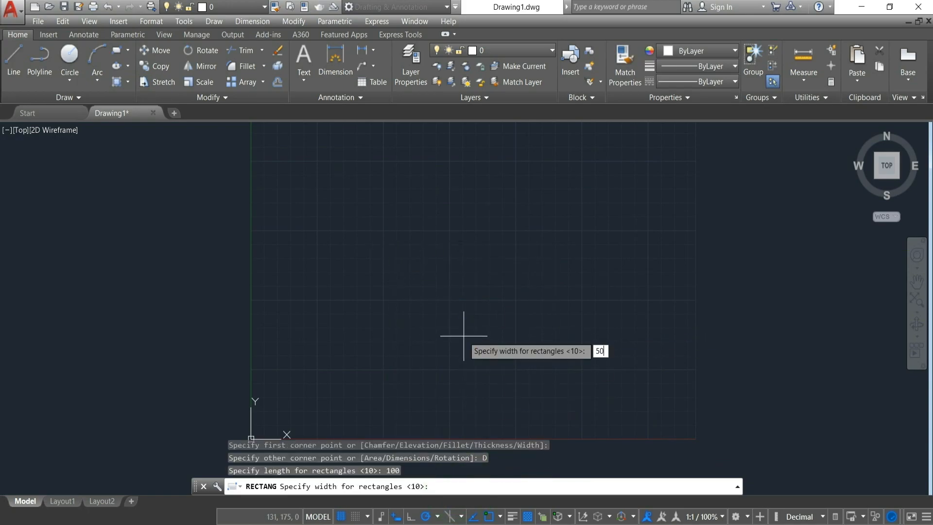
type("50")
key("Return")
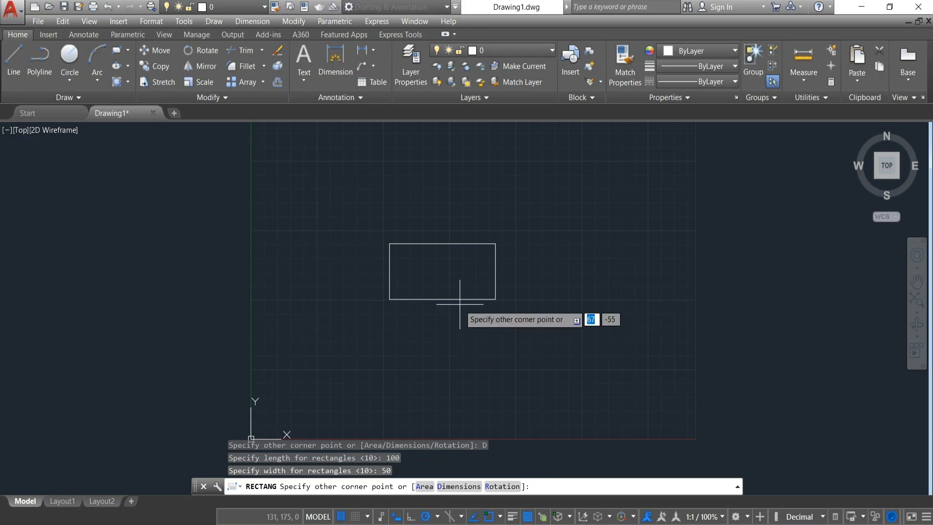
left_click(453, 283)
Use Edit Polyline on the rectangle to open the polyline and close it again.
scroll(454, 272, "up", 4)
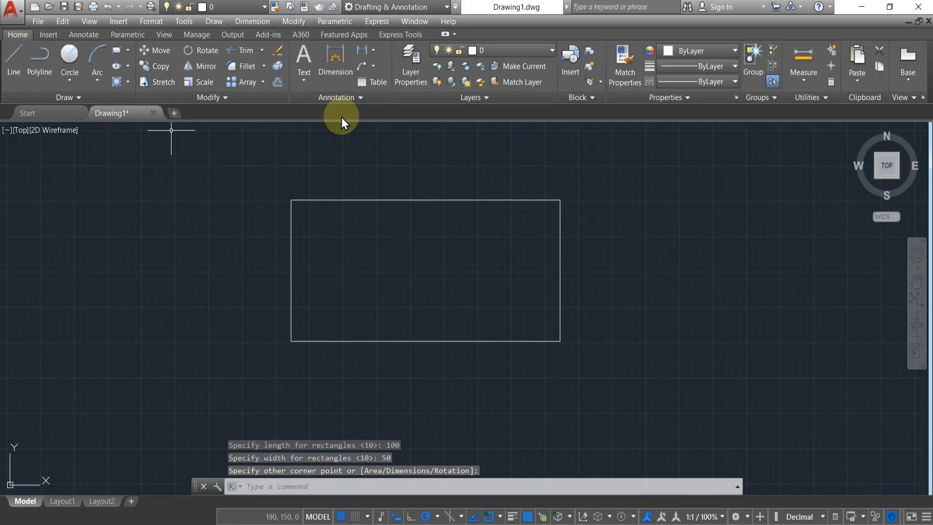
left_click(224, 98)
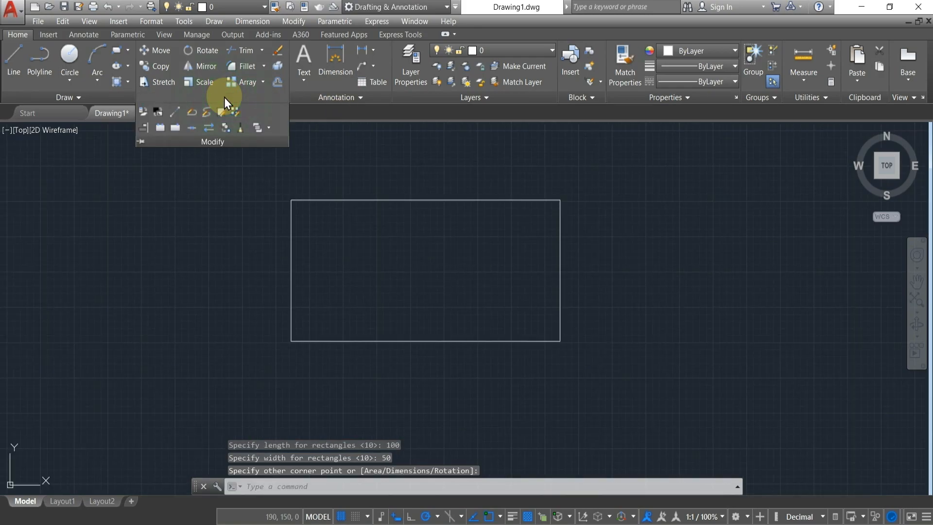
left_click(189, 115)
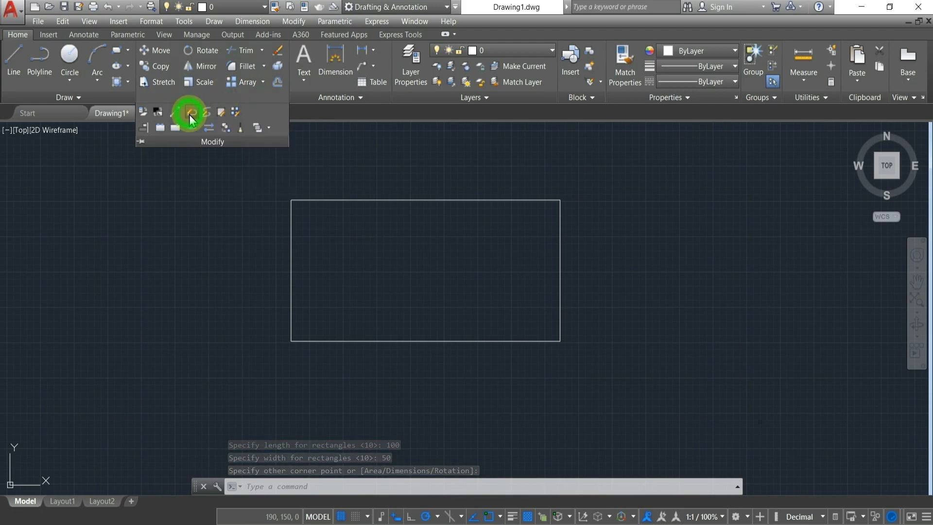
left_click(378, 234)
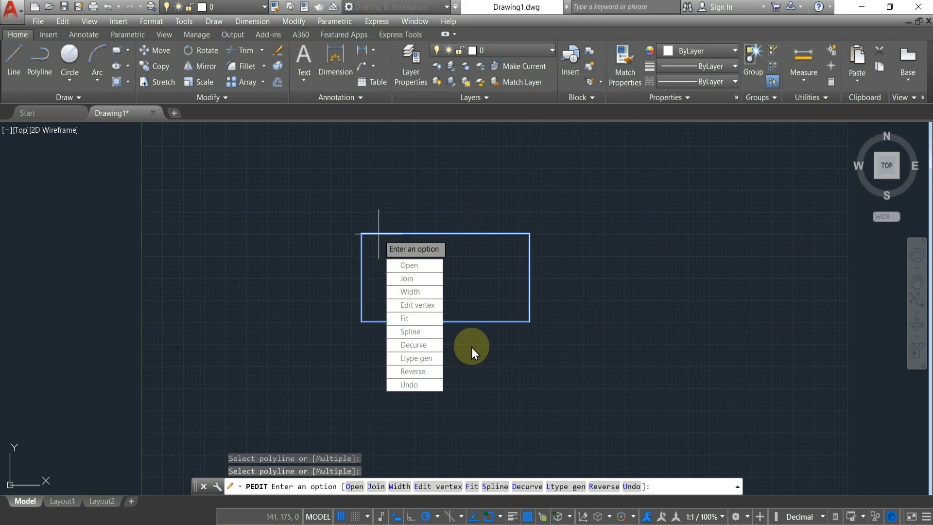
left_click(408, 265)
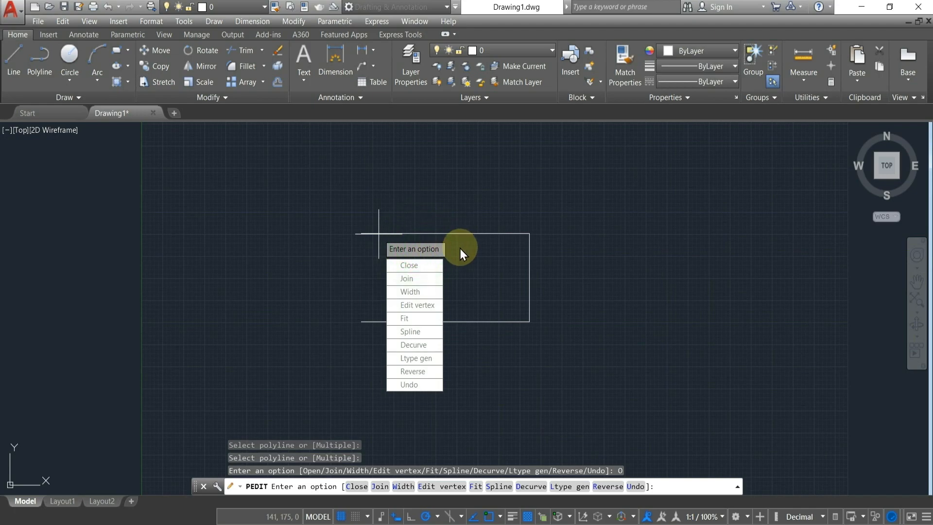
scroll(341, 279, "up", 4)
scroll(515, 243, "down", 2)
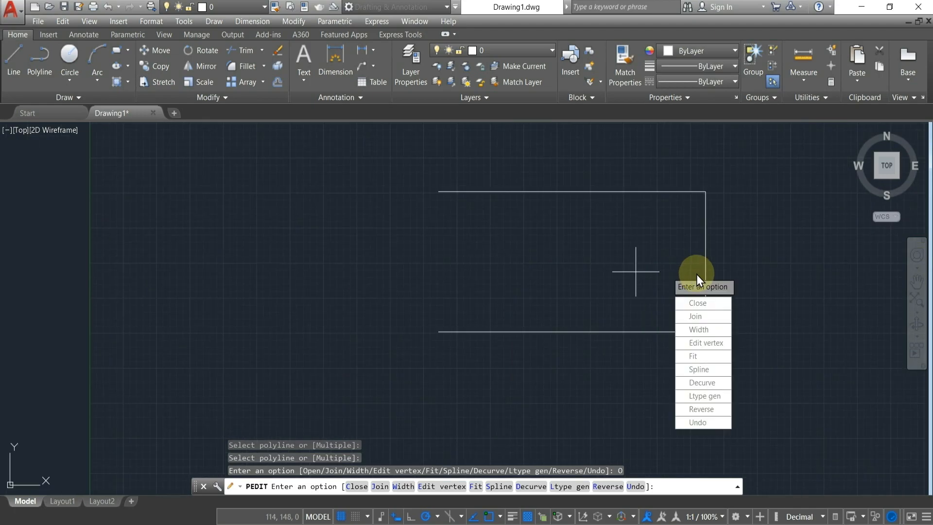
left_click(699, 304)
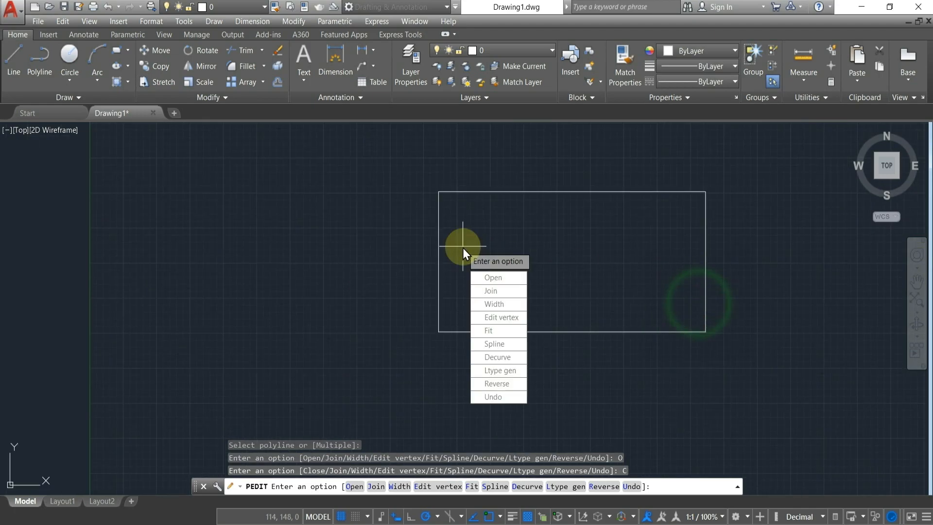
Apply the Spline option to the rectangle, open and reclose the curve, and undo the whole polyline edit.
left_click(494, 344)
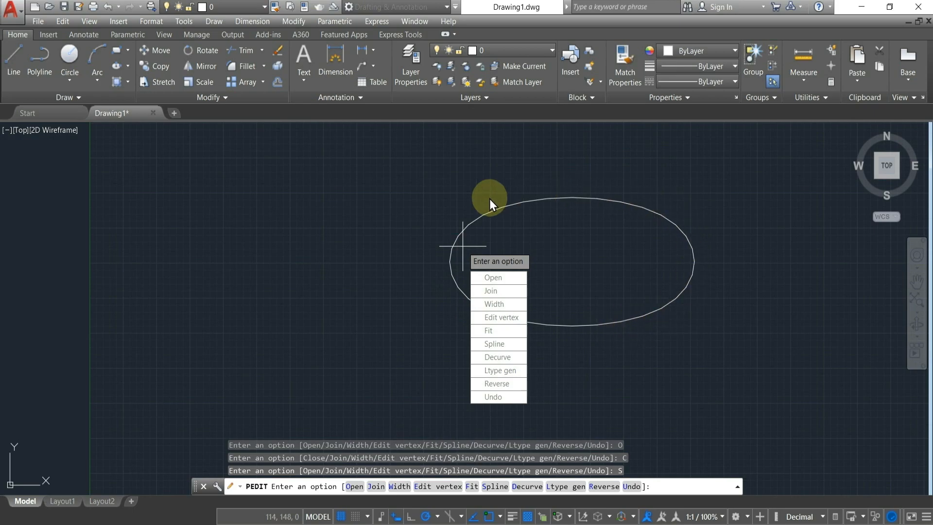
left_click(493, 277)
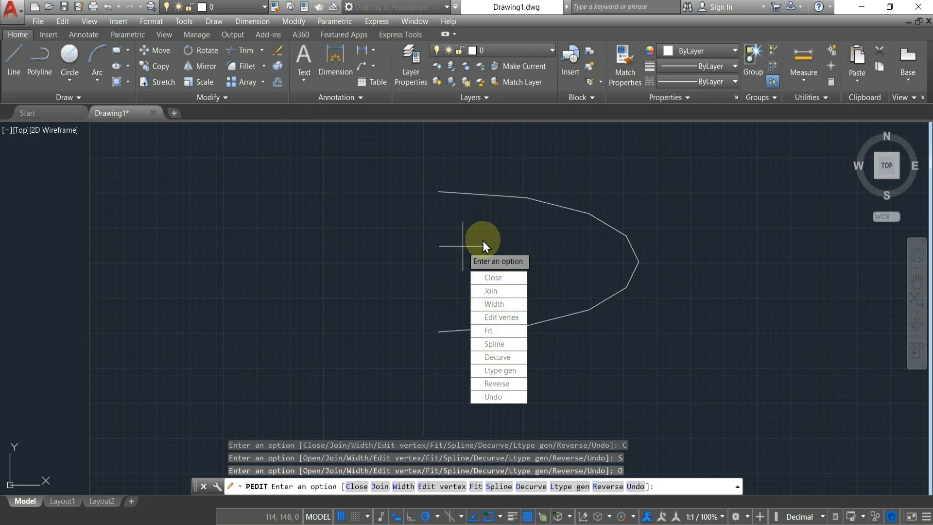
left_click(486, 274)
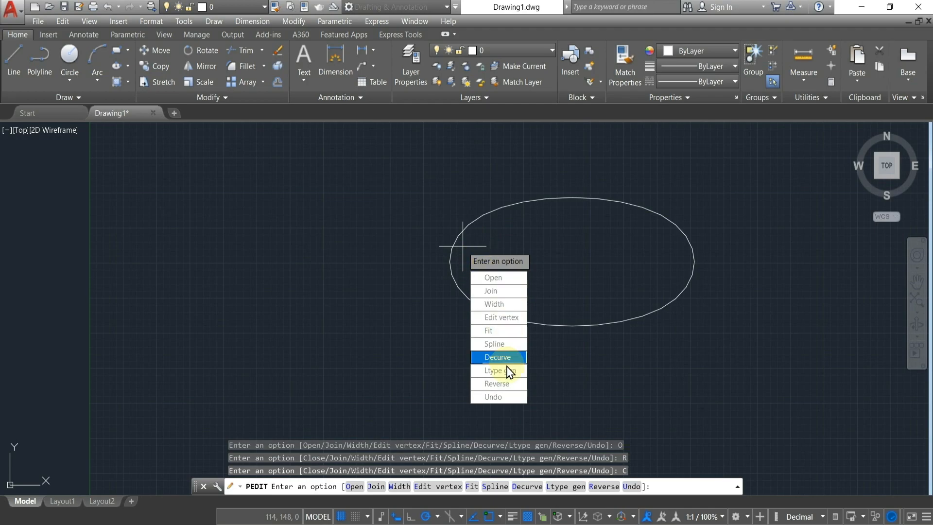
key("ctrl+z")
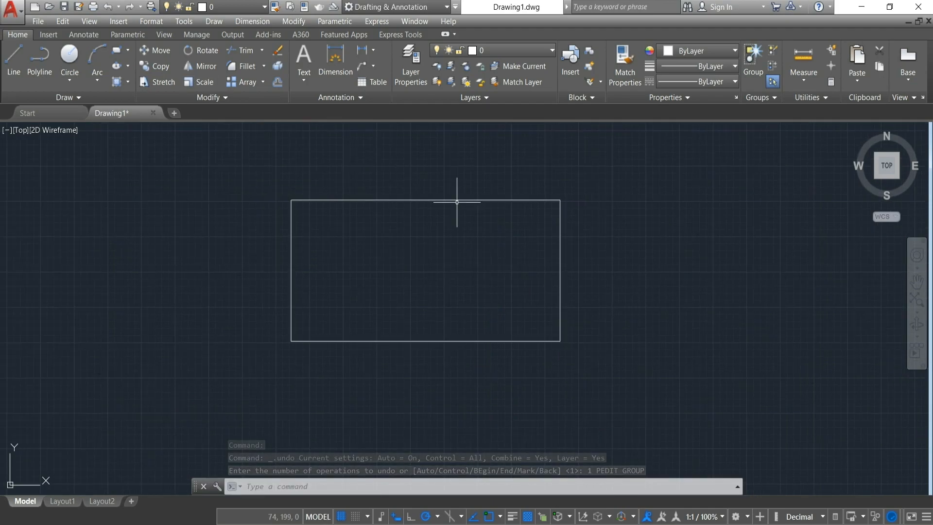
Select the 100 by 50 mm rectangle with a selection window and erase it.
left_click(202, 164)
left_click(581, 395)
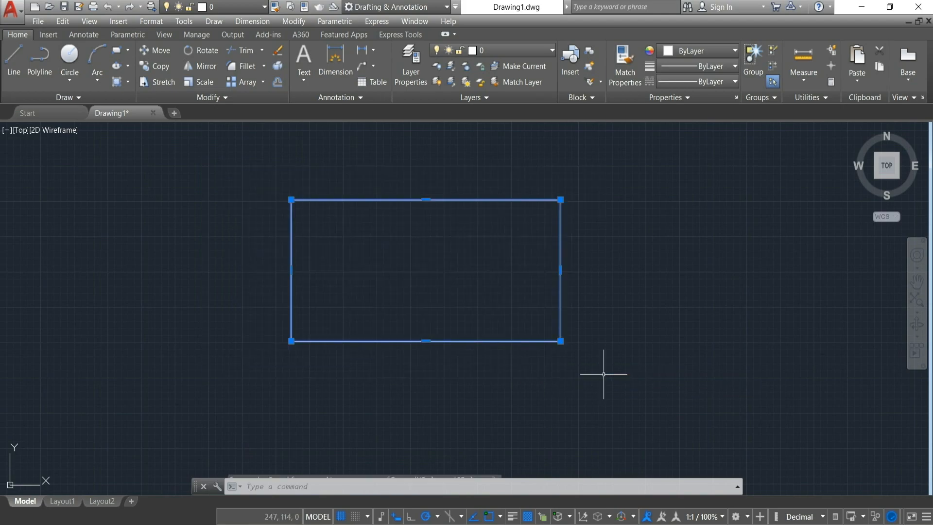
key("Delete")
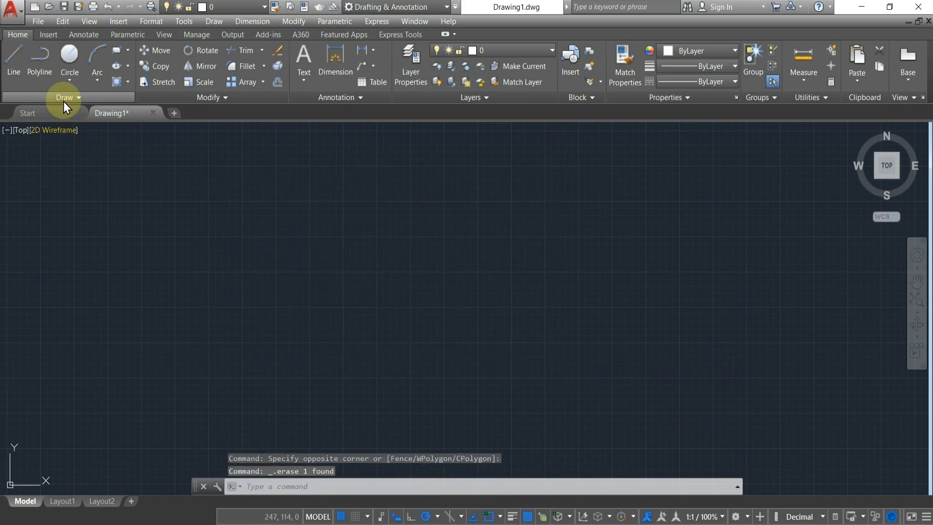
Draw a wave-shaped spline through four fit points across the drawing area, ending at about 292,173.
left_click(63, 98)
left_click(24, 127)
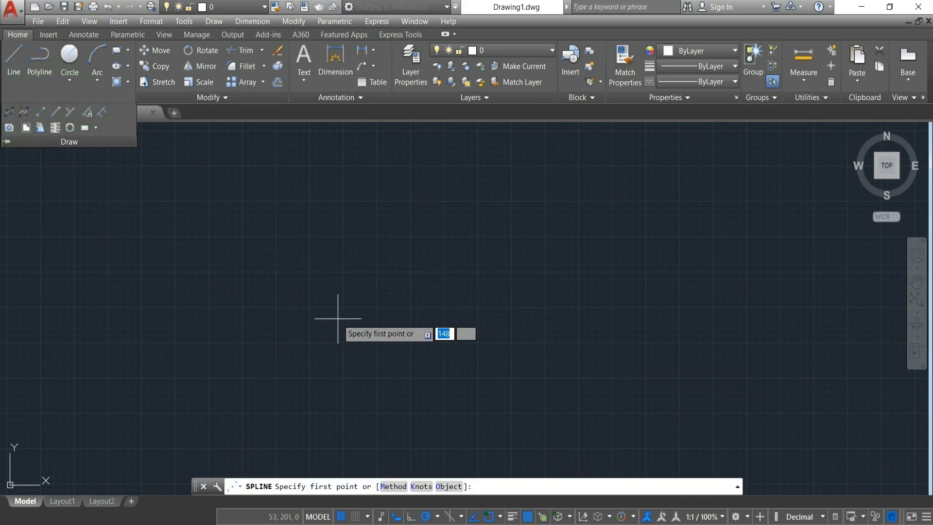
left_click(339, 319)
left_click(423, 221)
left_click(572, 357)
left_click(727, 205)
key("Return")
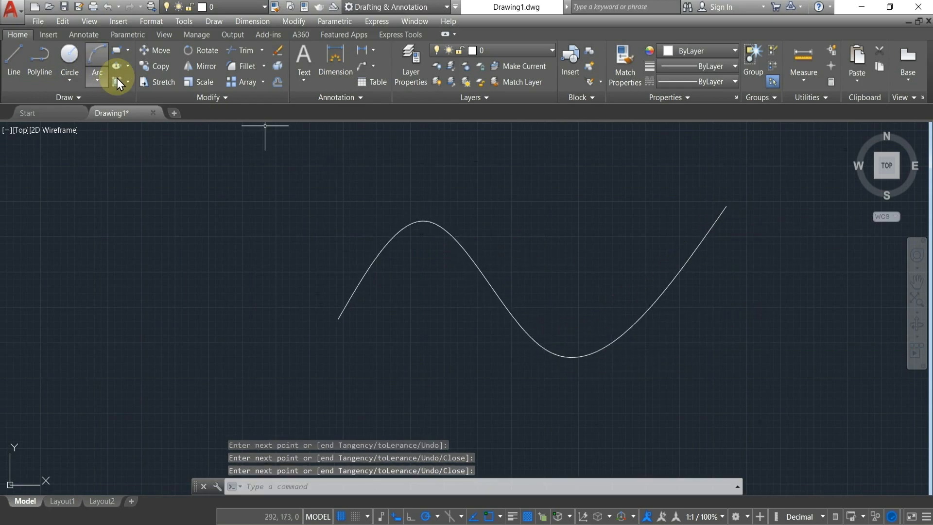
Close the wave-shaped spline into a loop using the Edit Spline command's Close option.
left_click(213, 97)
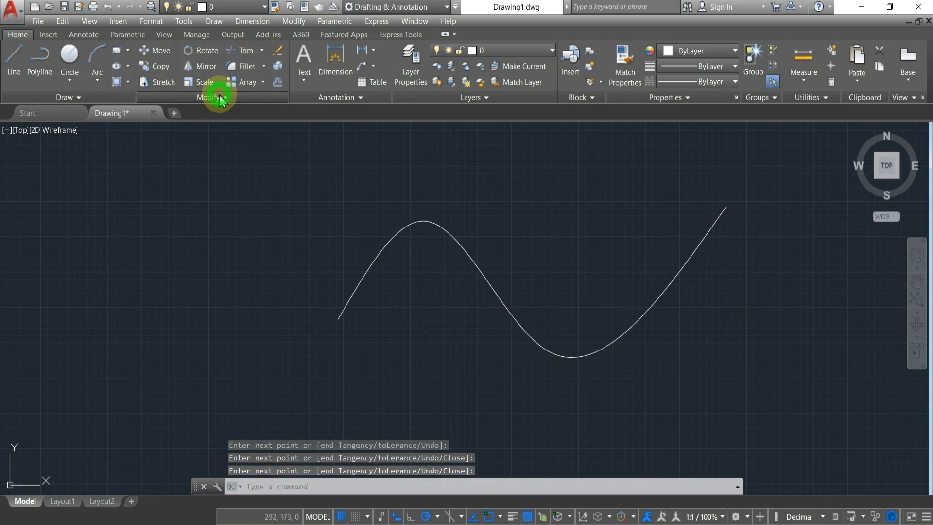
left_click(206, 111)
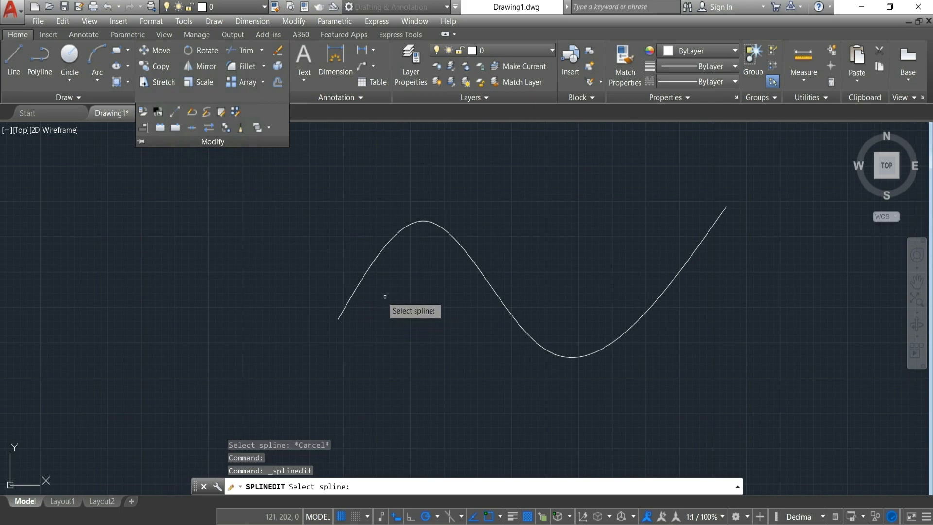
left_click(355, 290)
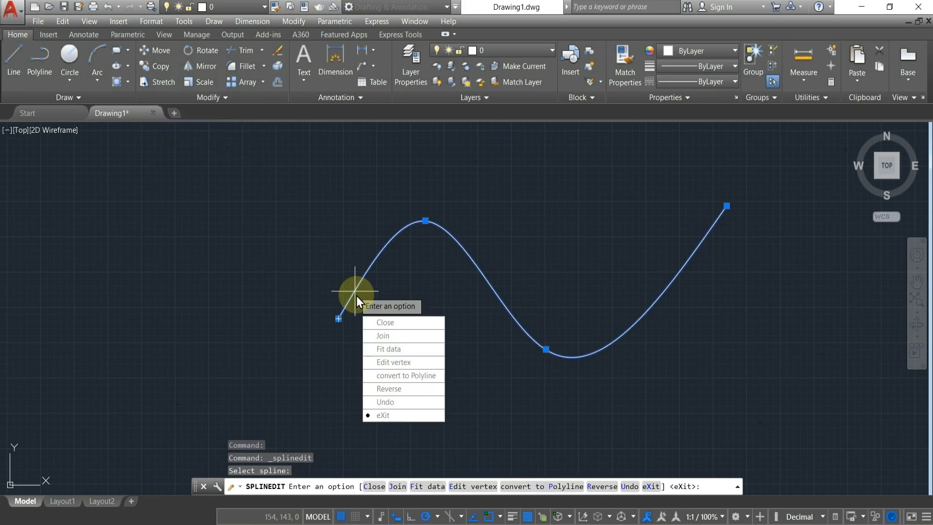
left_click(381, 323)
scroll(725, 271, "down", 2)
scroll(661, 319, "down", 1)
scroll(666, 340, "up", 1)
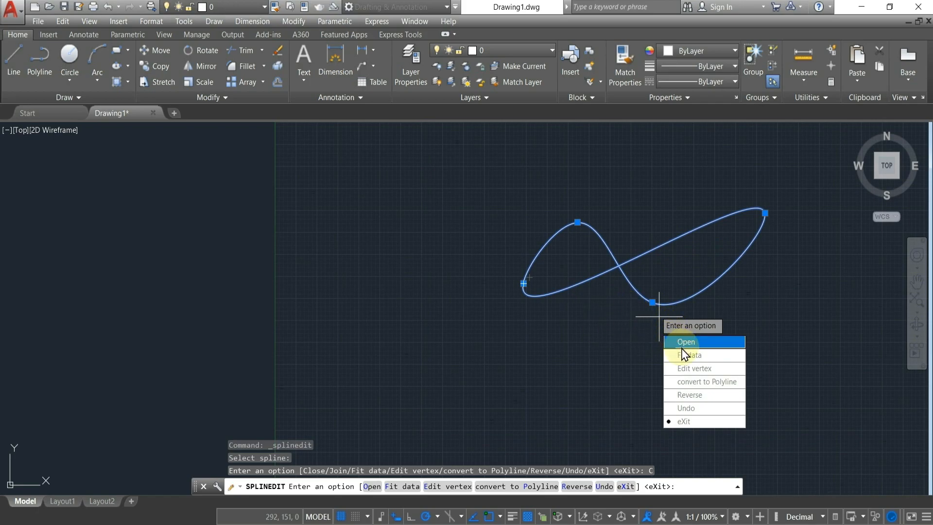
Reopen the closed spline and try the Edit vertex option on its uppermost control point.
left_click(682, 341)
left_click(392, 363)
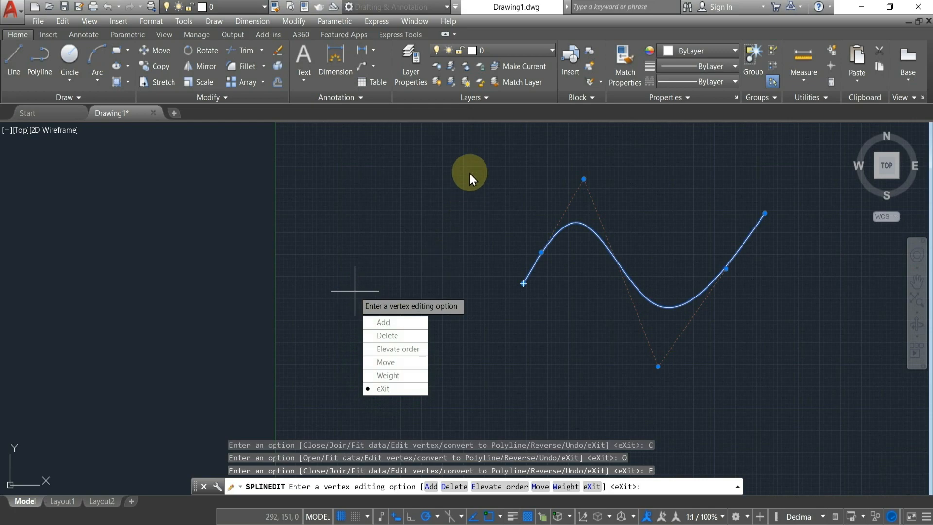
left_click(584, 175)
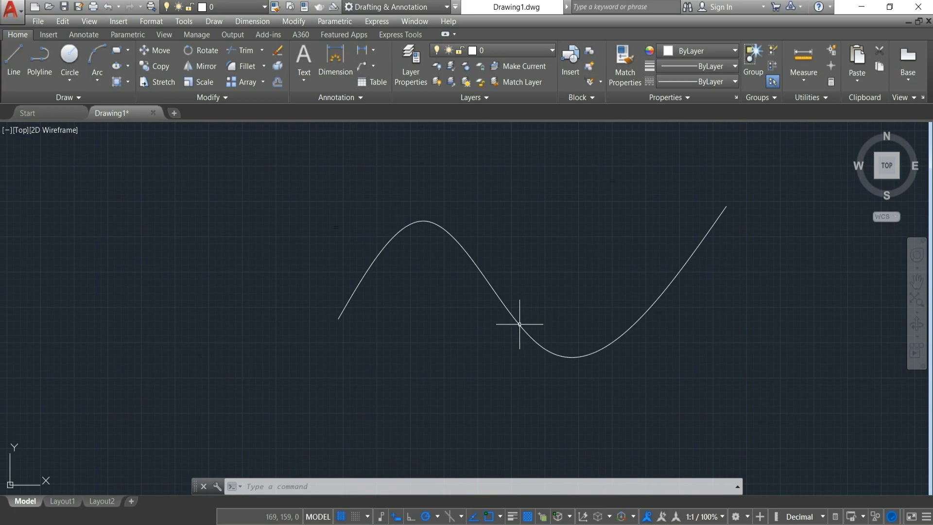
Select the spline with a selection window and erase it from the drawing.
left_click(282, 204)
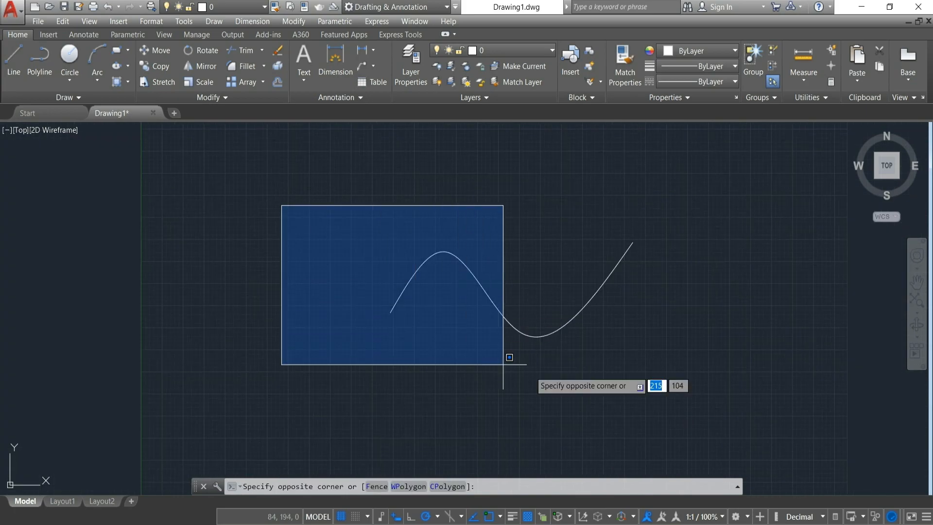
left_click(685, 403)
key("Delete")
Draw a nearly square rectangle near the middle of the drawing area, with its opposite corner 50 mm from the first.
left_click(117, 50)
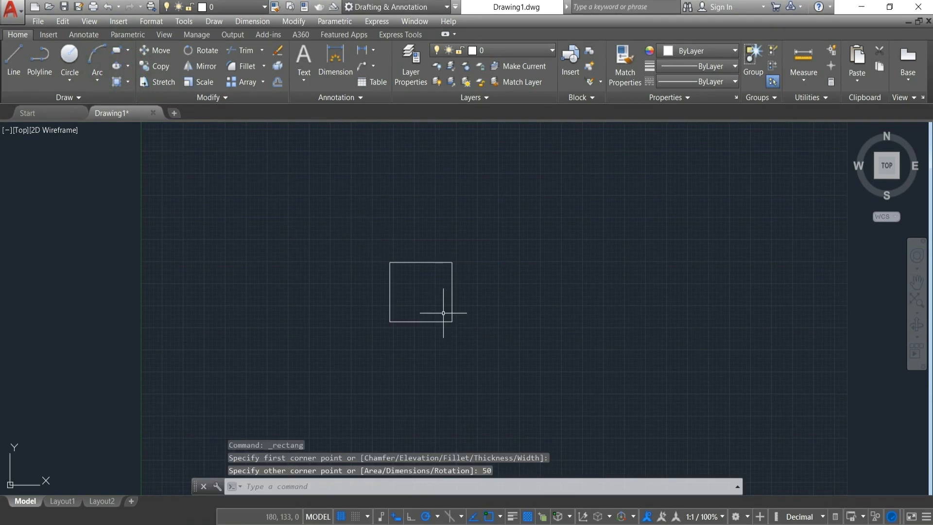
type("50")
key("Return")
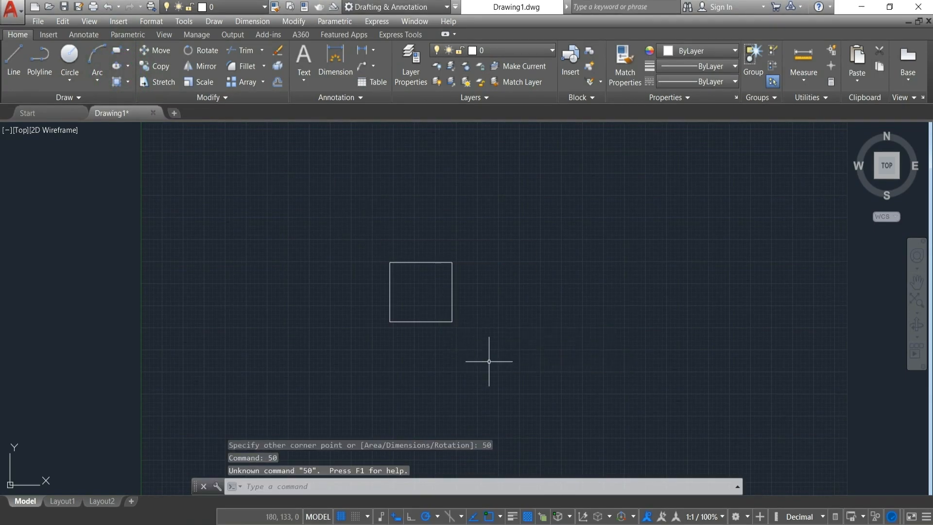
scroll(435, 309, "up", 3)
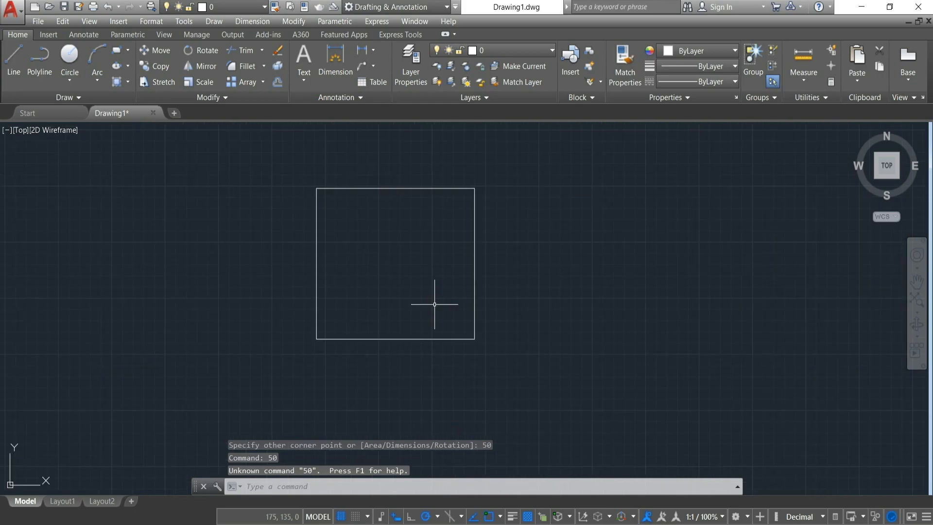
Create an associative rectangular array of the rectangle with 4 columns and 3 rows.
scroll(428, 297, "down", 5)
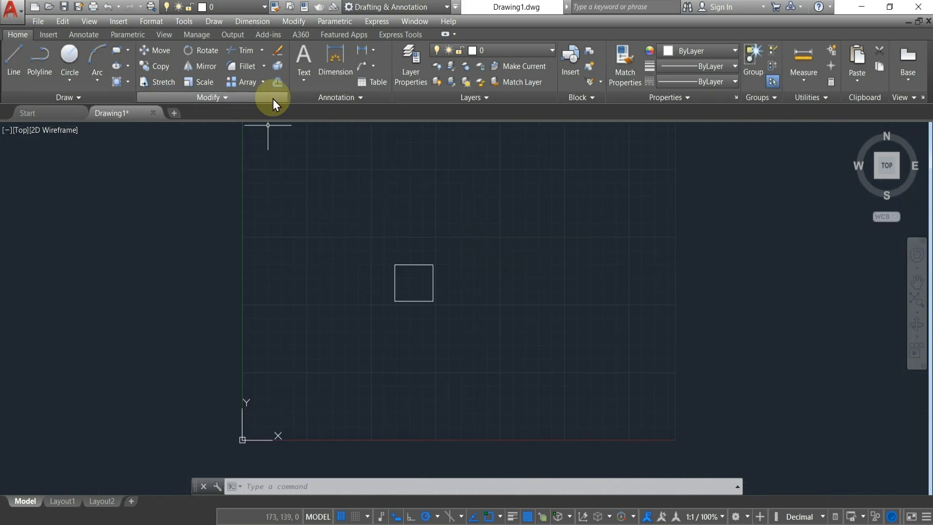
left_click(247, 83)
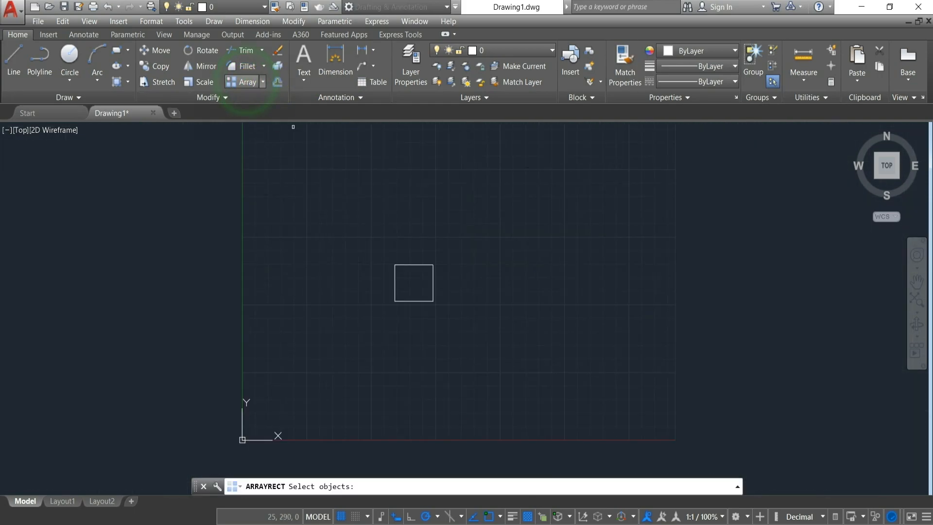
left_click(407, 264)
key("Return")
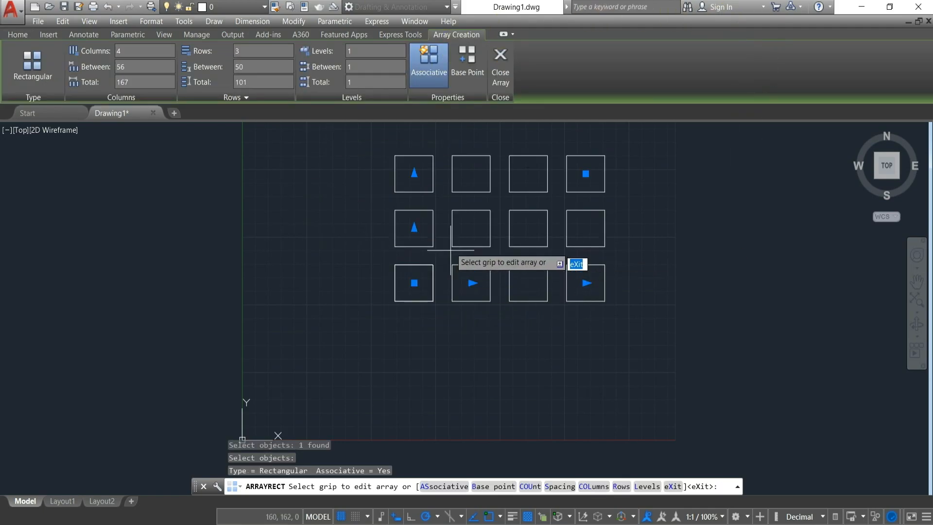
left_click(498, 68)
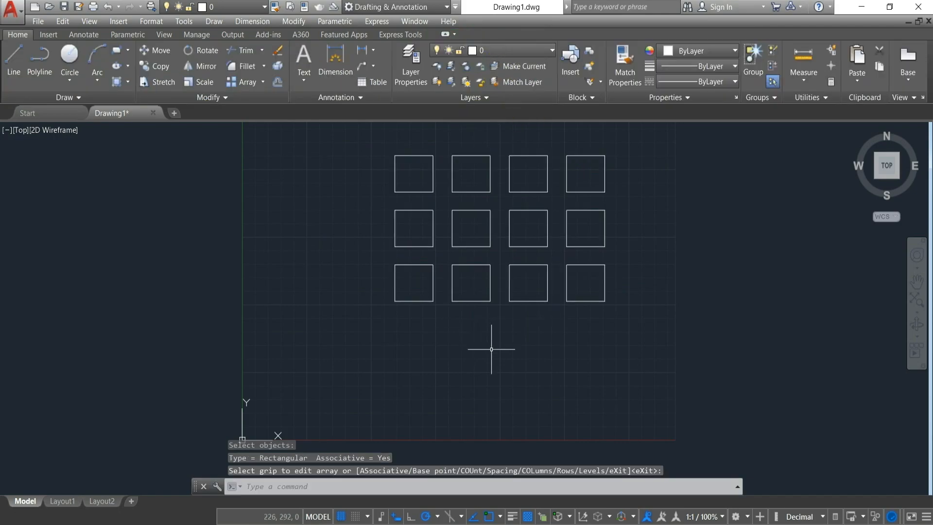
Edit the rectangular array to have 5 rows, leaving the command without entering a new row distance.
scroll(491, 349, "down", 2)
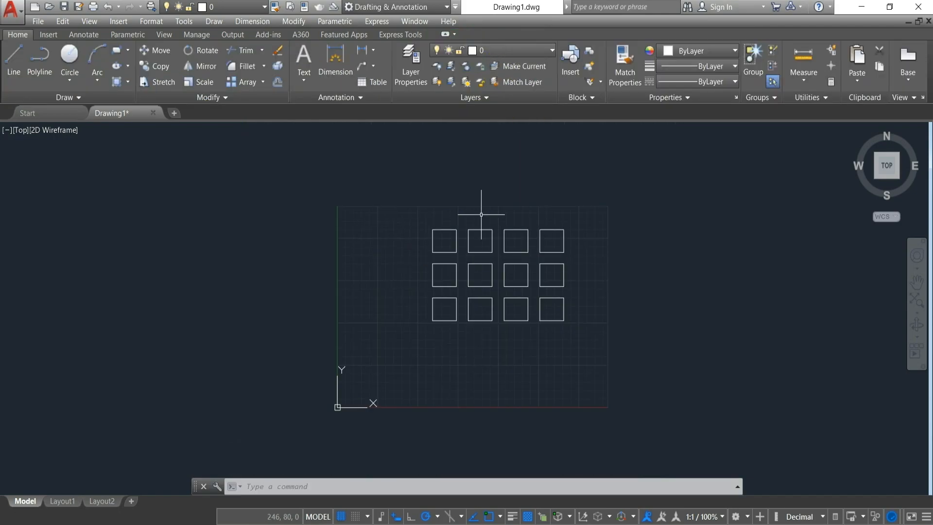
left_click(230, 95)
left_click(222, 113)
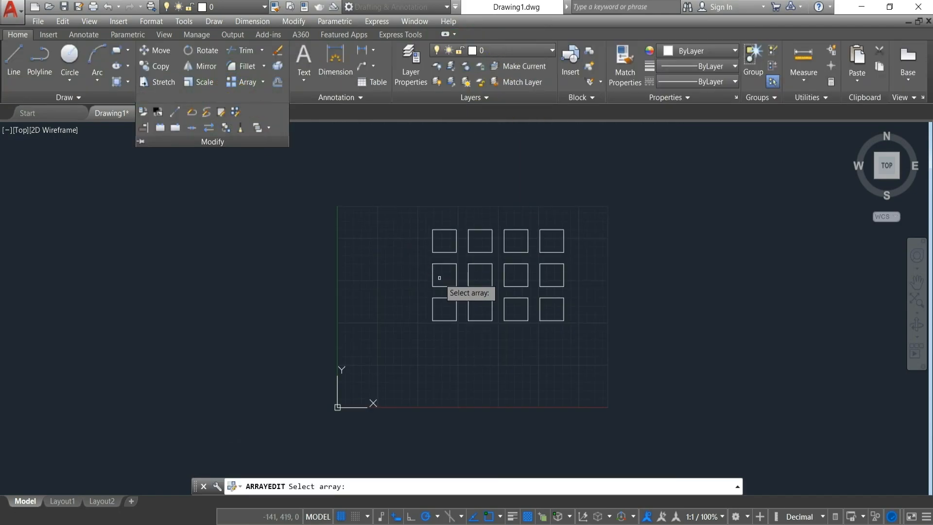
left_click(492, 270)
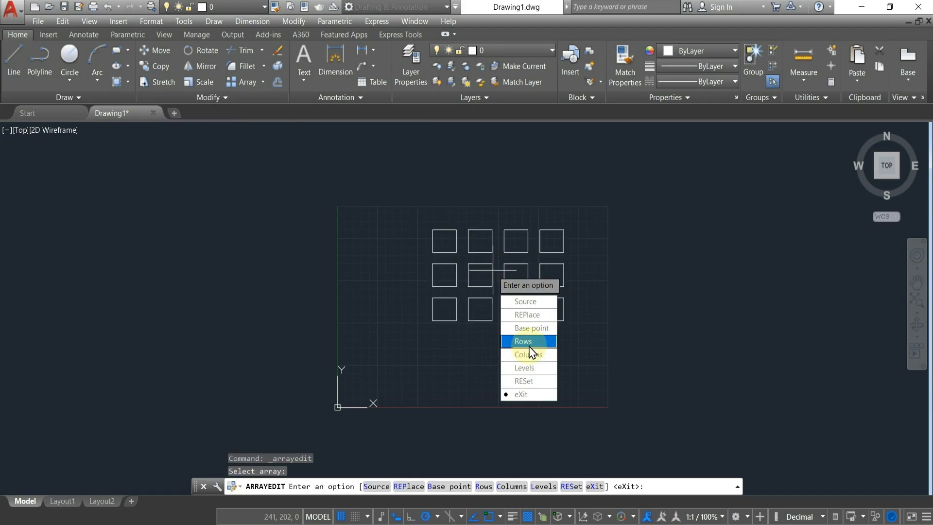
left_click(529, 342)
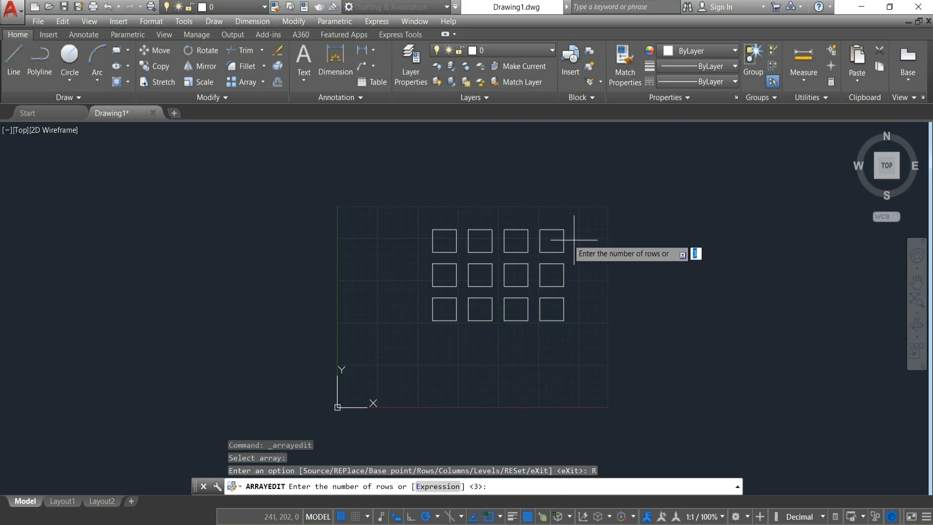
type("5")
key("Return")
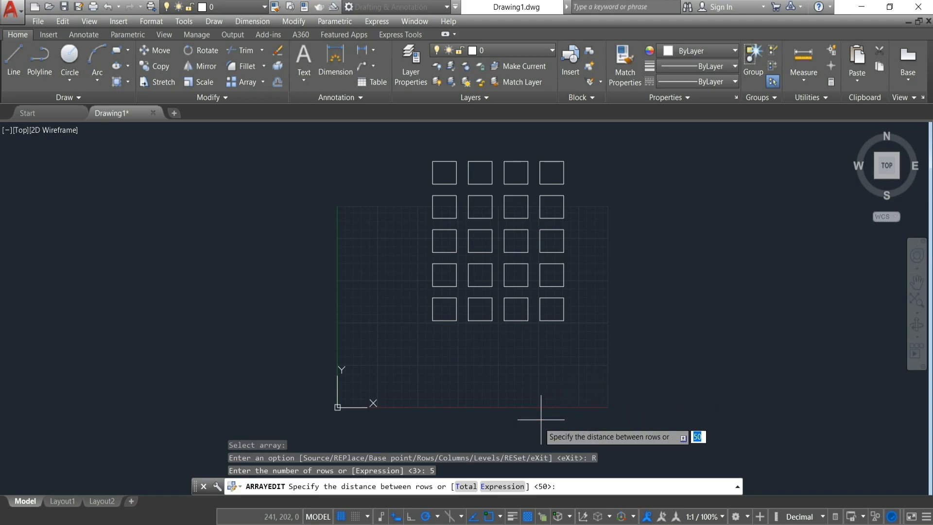
left_click(210, 98)
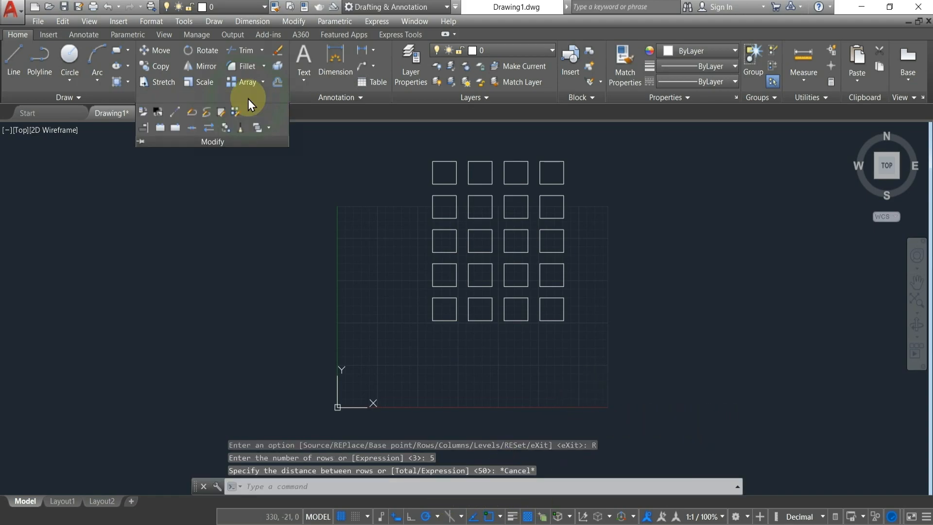
Edit the rectangular array to have 8 columns.
left_click(237, 113)
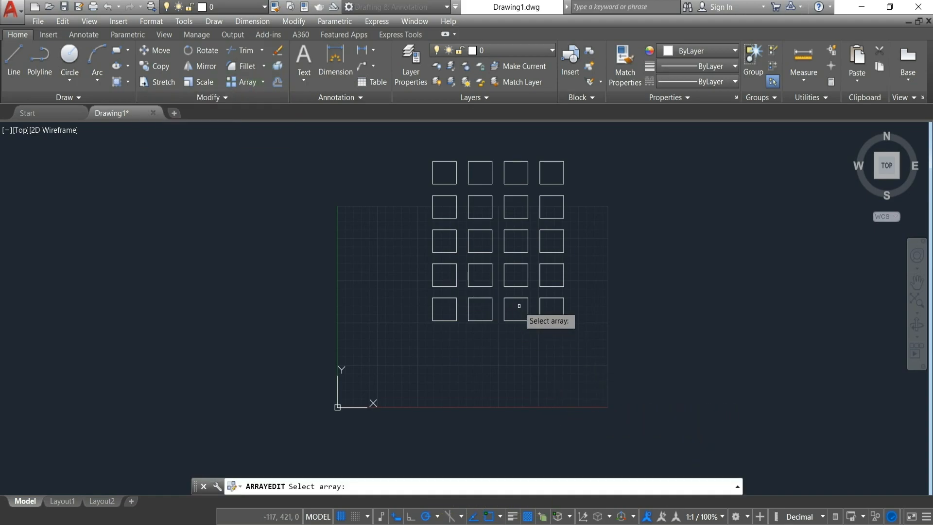
left_click(521, 288)
left_click(549, 377)
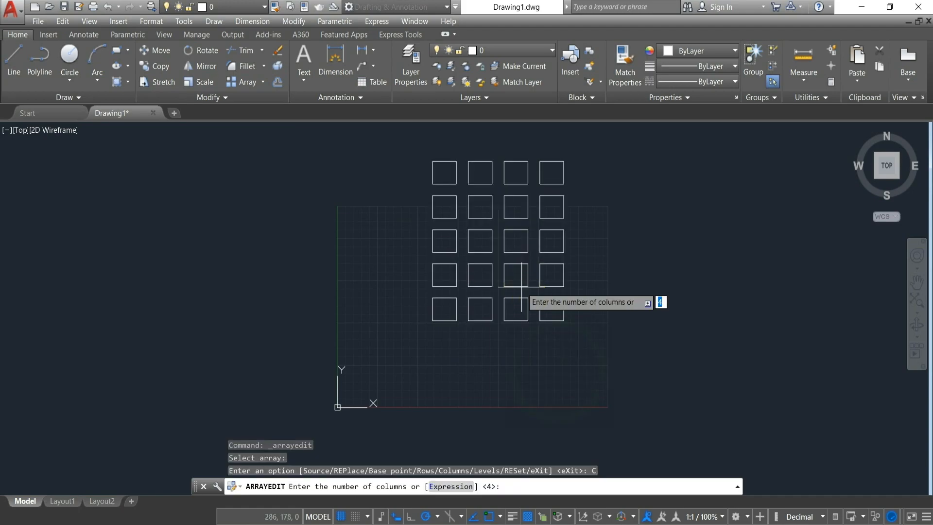
type("8")
key("Return")
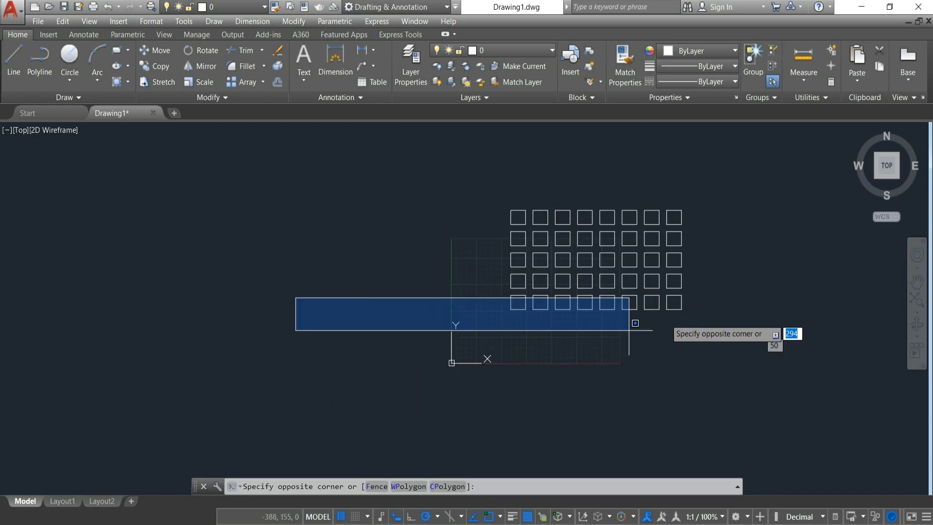
Close the array editing and erase the whole rectangular array using a selection window.
left_click(298, 204)
left_click(563, 267)
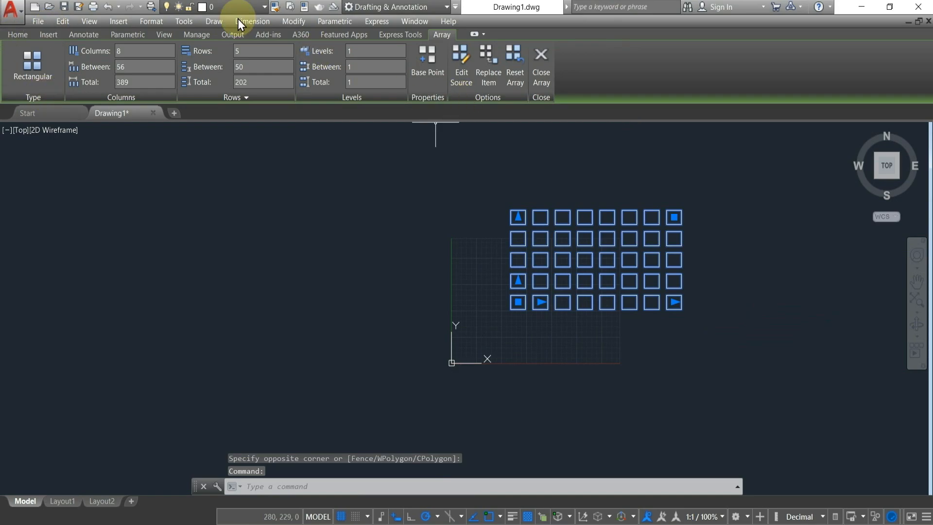
left_click(542, 59)
left_click(486, 173)
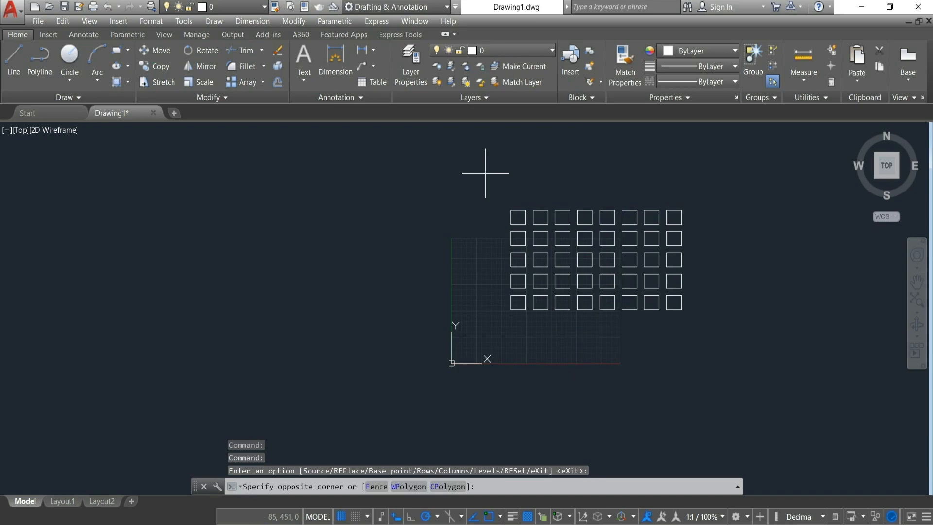
left_click(736, 340)
key("Delete")
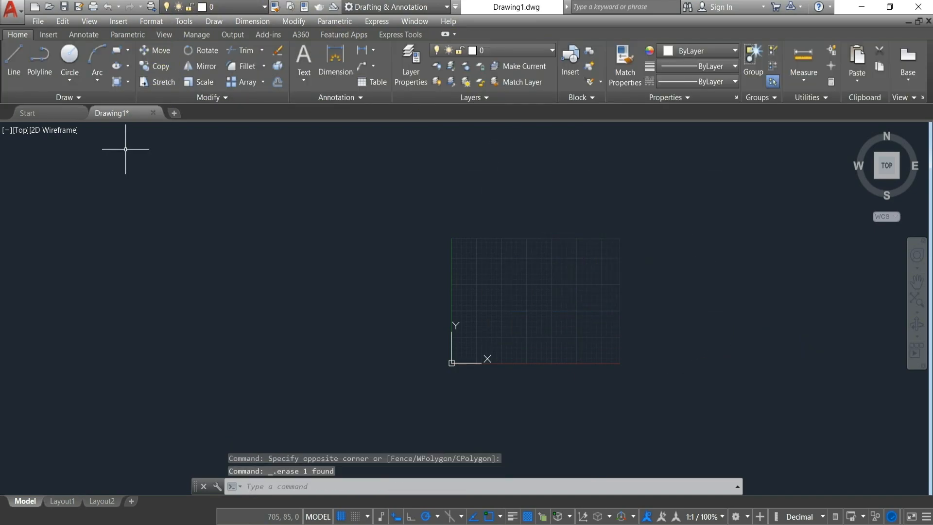
Draw a rectangle in the middle of the drawing area and fill it with an ANSI32 hatch at scale 5.
left_click(116, 51)
scroll(486, 282, "up", 4)
left_click(489, 227)
left_click(647, 350)
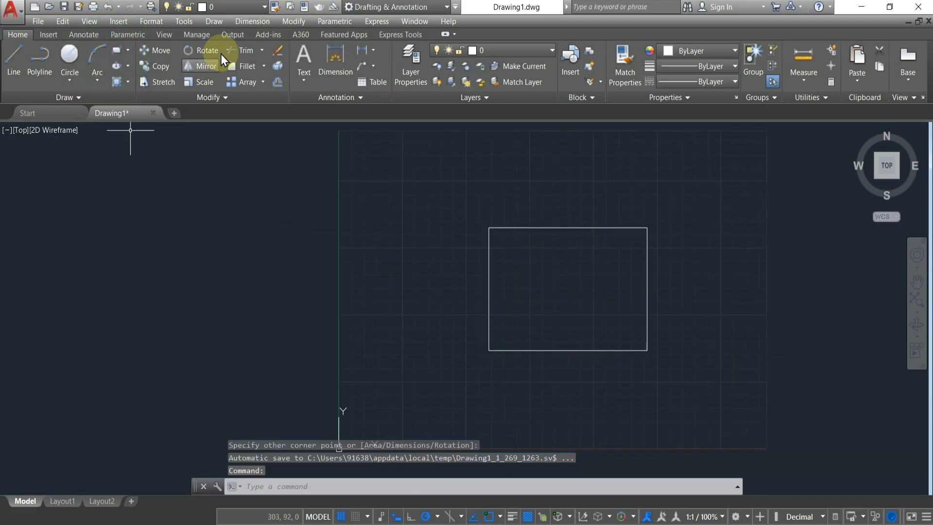
left_click(127, 81)
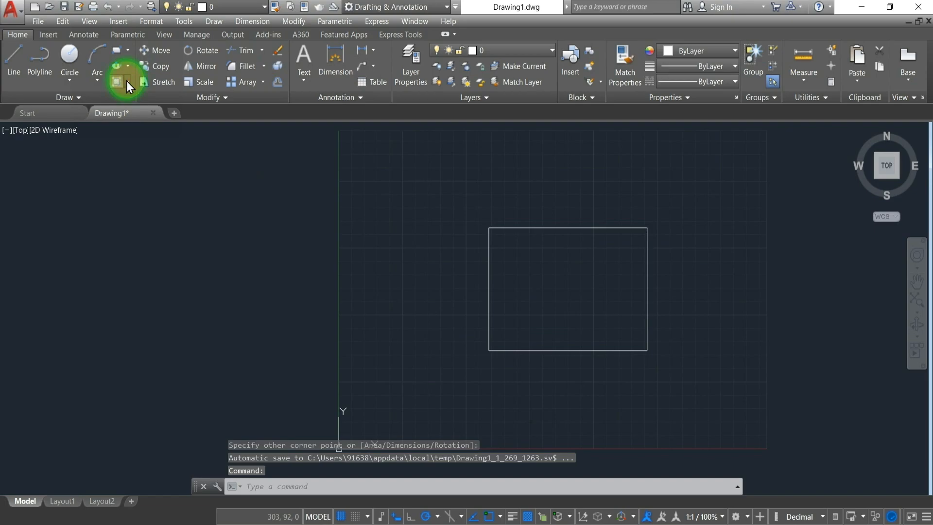
left_click(128, 102)
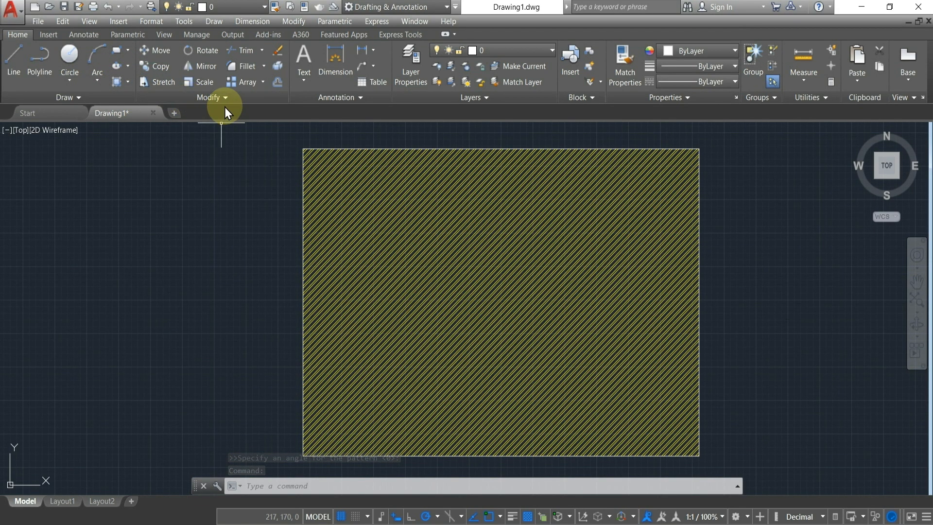
Open the rectangle's hatch with Edit Hatch and set its colour to Green with a Yellow background.
left_click(218, 96)
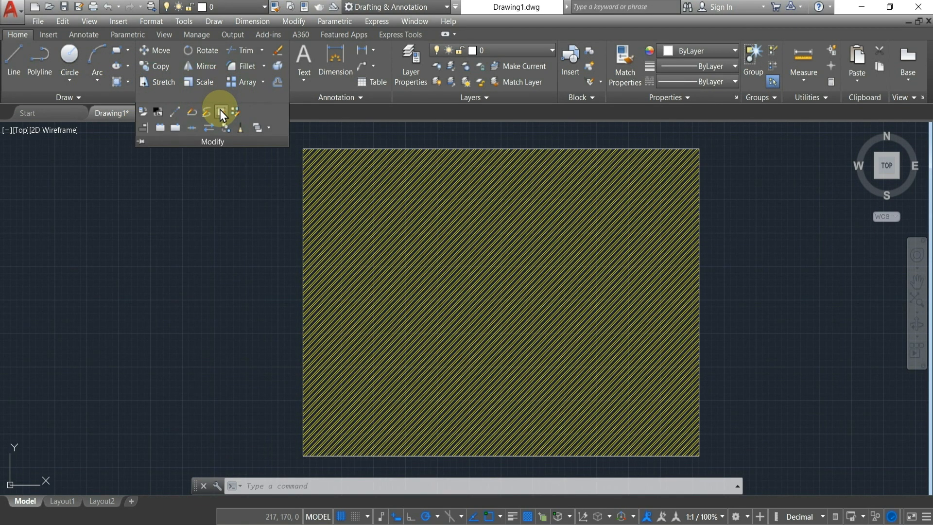
left_click(221, 114)
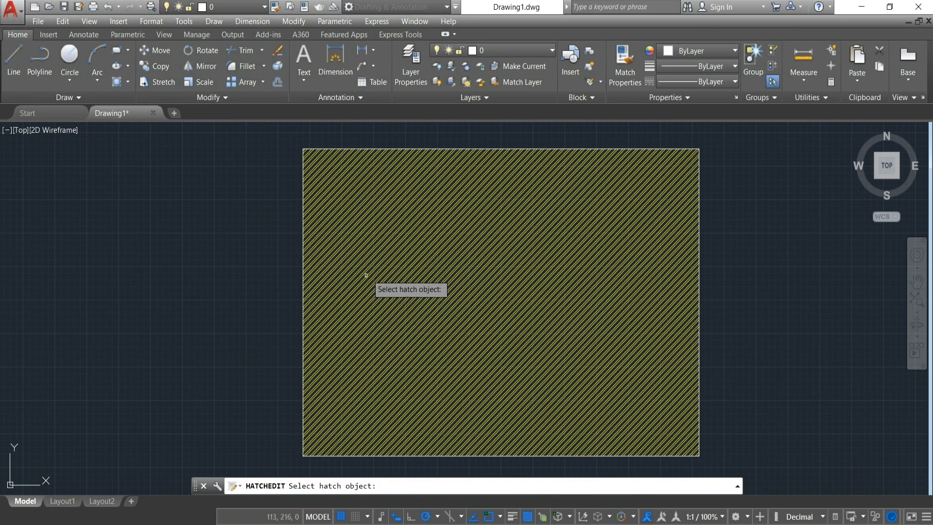
left_click(407, 266)
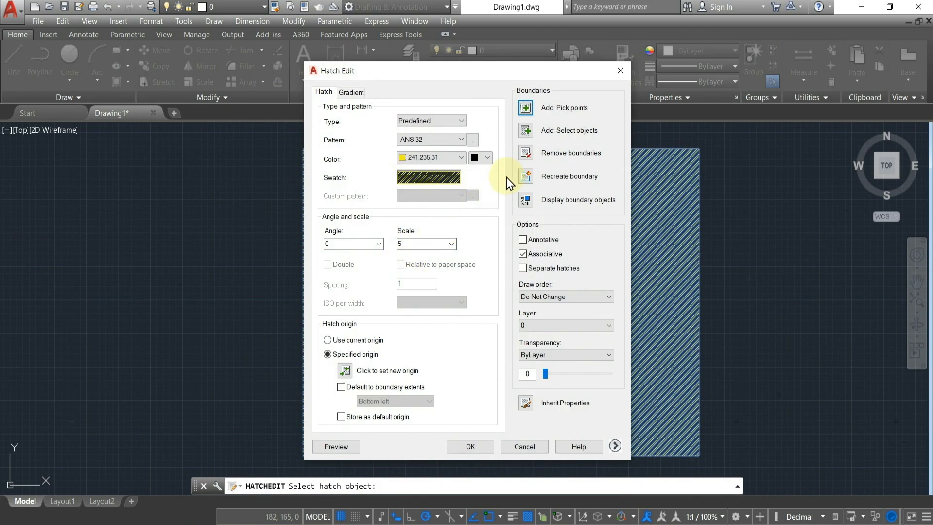
left_click(460, 157)
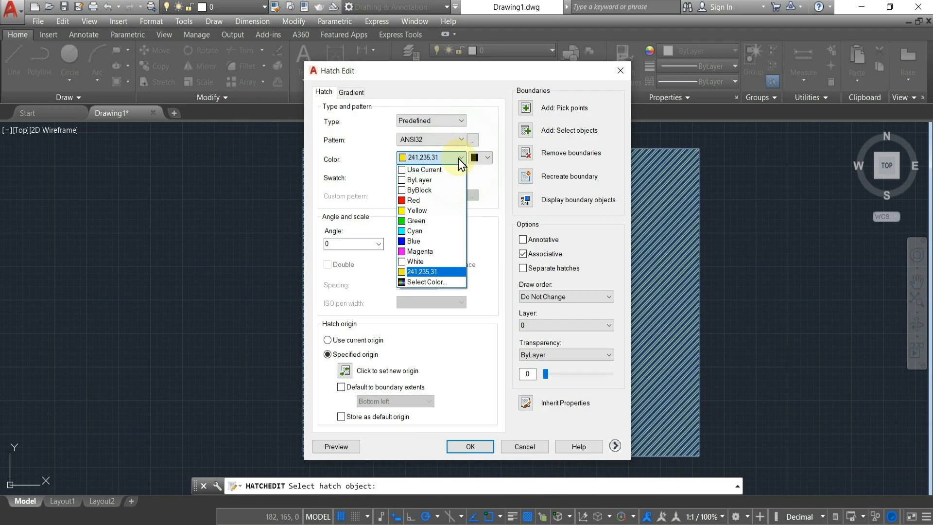
left_click(417, 221)
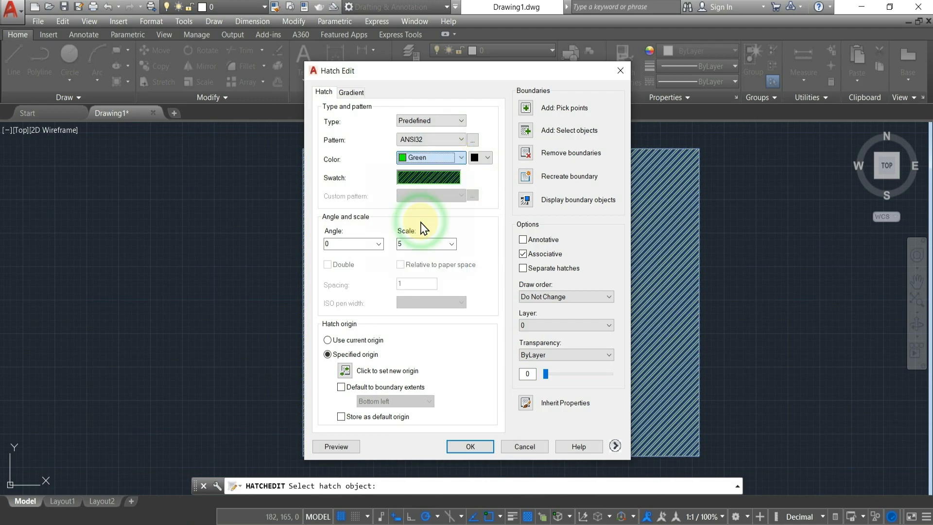
left_click(487, 160)
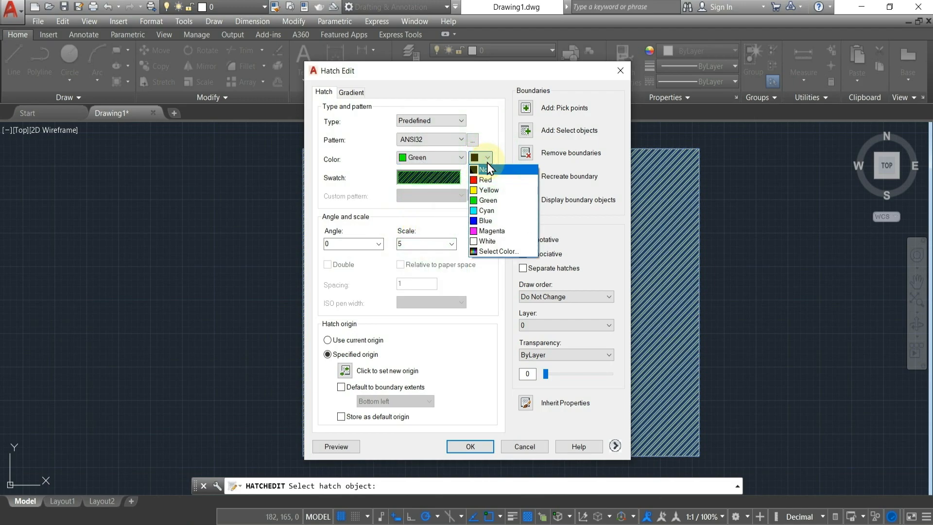
left_click(487, 191)
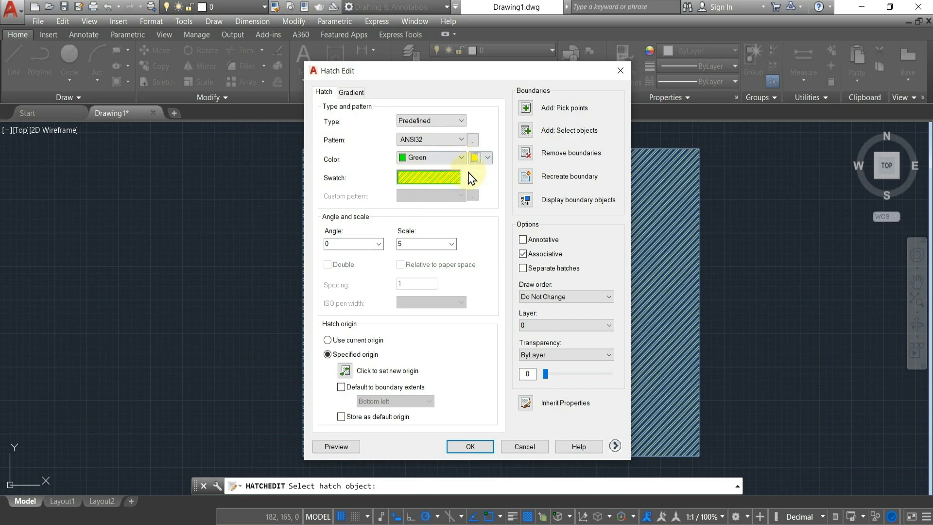
Set the hatch angle to 90 and apply the hatch edit.
left_click(378, 244)
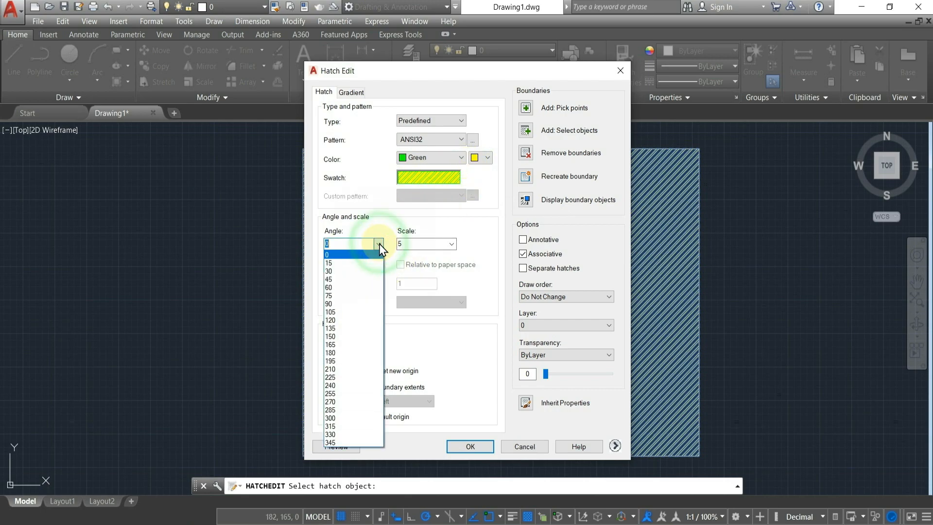
left_click(365, 304)
left_click(470, 446)
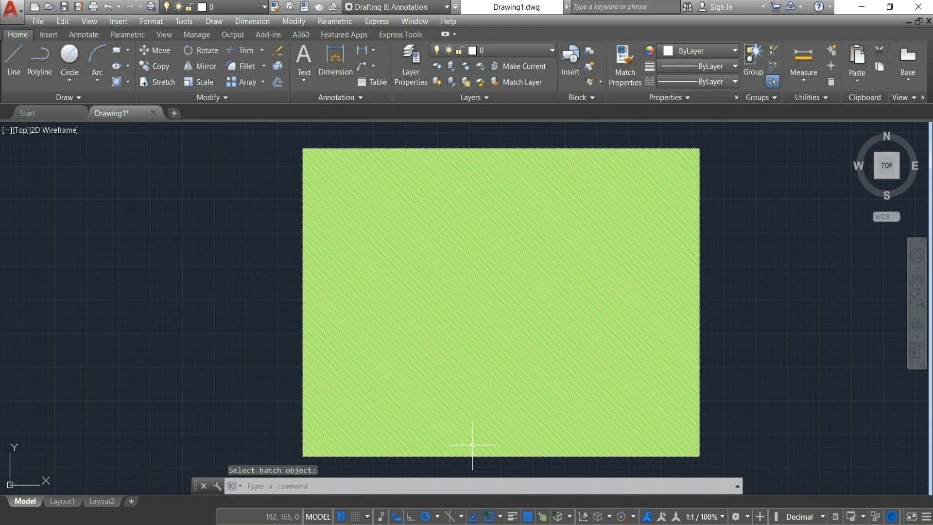
Edit the rectangle's hatch again and apply a White background colour.
scroll(530, 322, "up", 3)
scroll(497, 293, "up", 3)
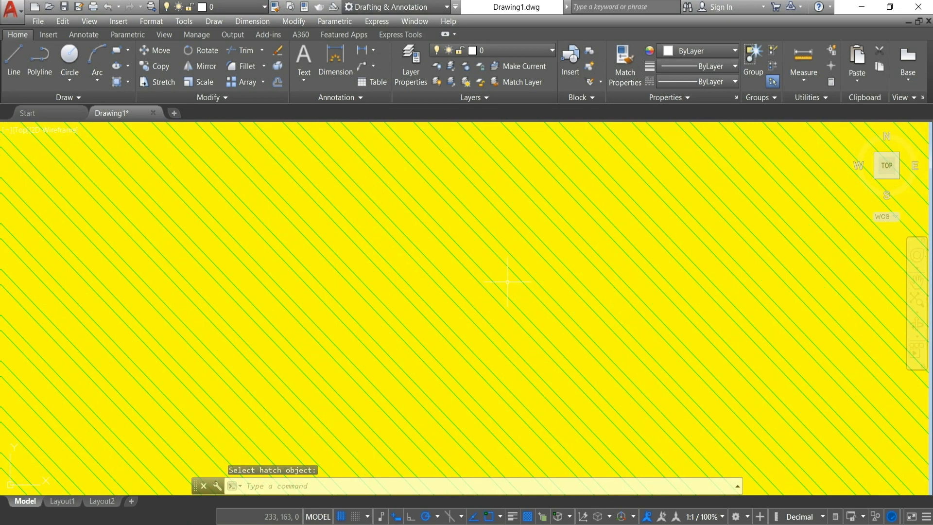
scroll(484, 310, "down", 5)
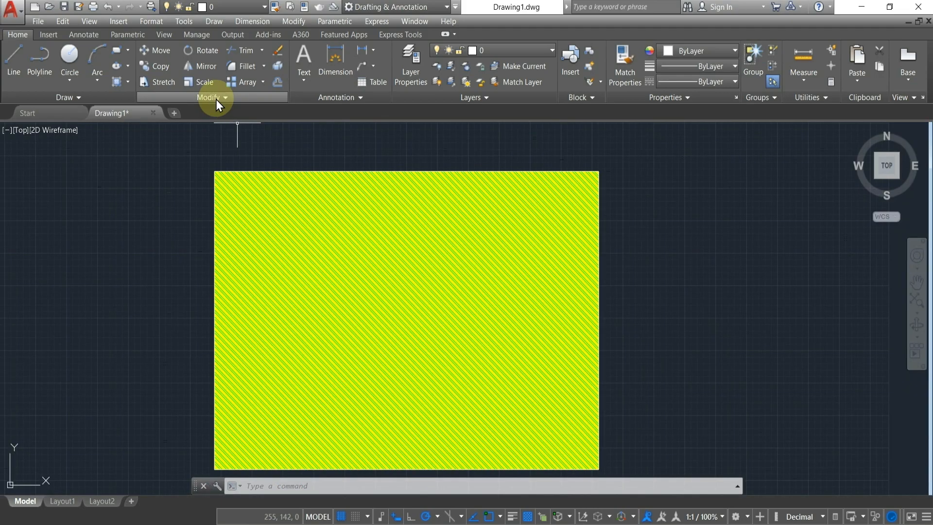
left_click(216, 98)
left_click(225, 118)
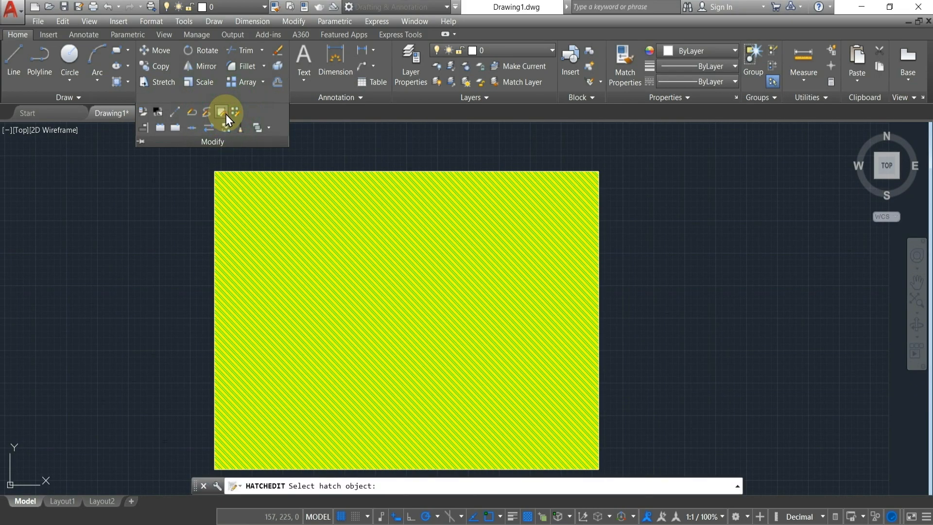
left_click(397, 323)
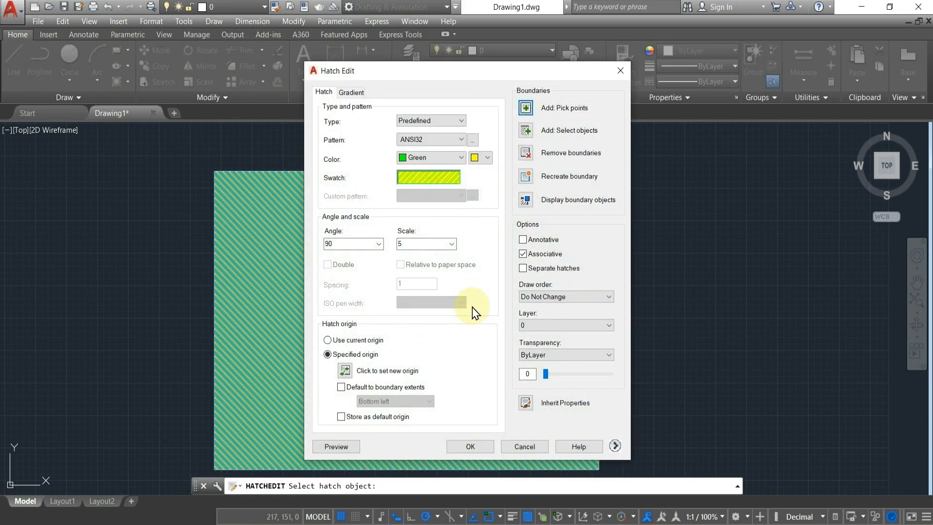
left_click(486, 158)
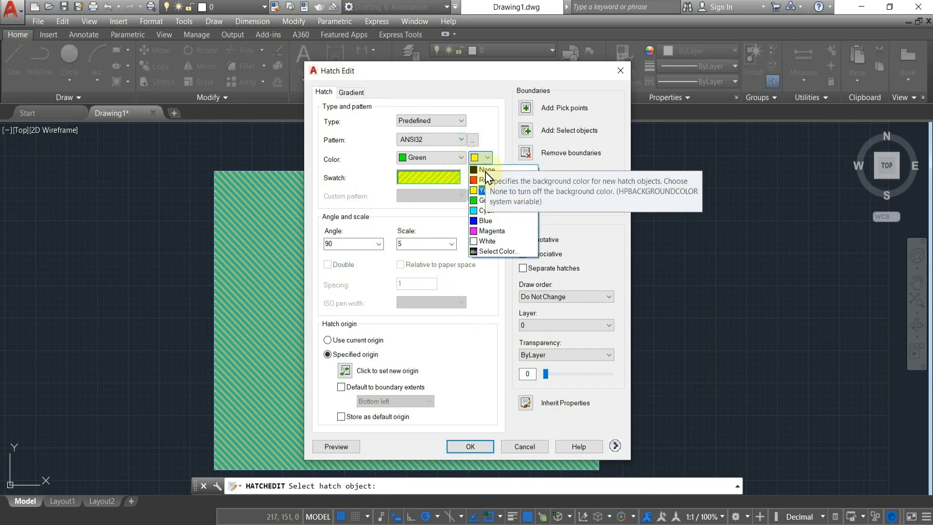
left_click(485, 241)
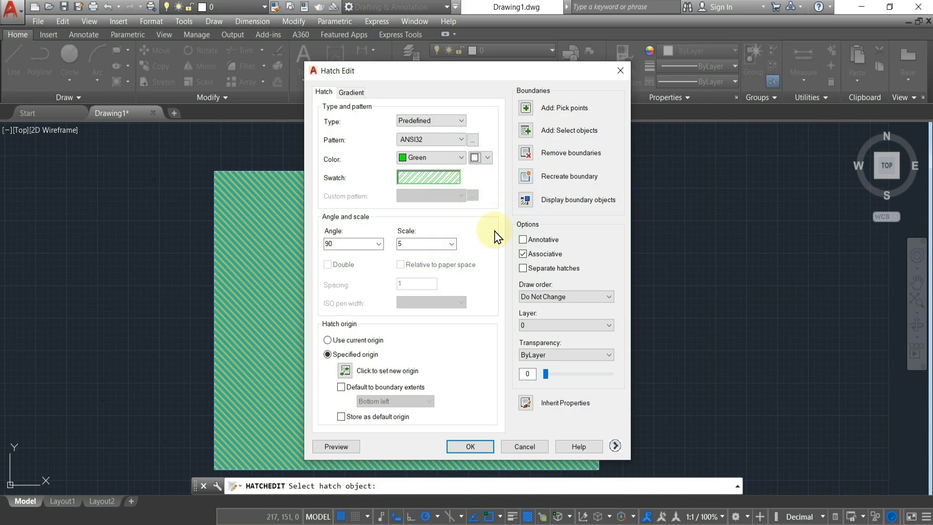
left_click(470, 446)
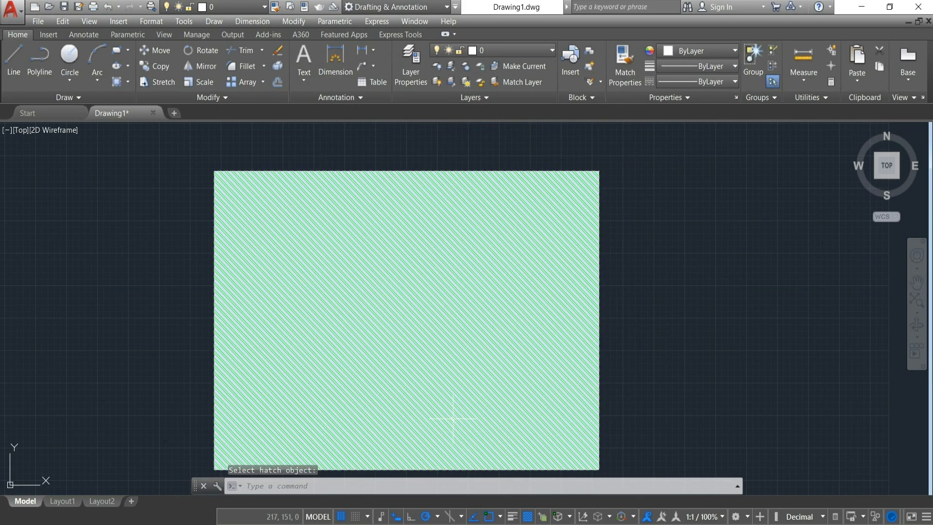
Select the hatched rectangle together with its hatch and erase both from the drawing.
scroll(567, 290, "down", 4)
scroll(496, 392, "up", 4)
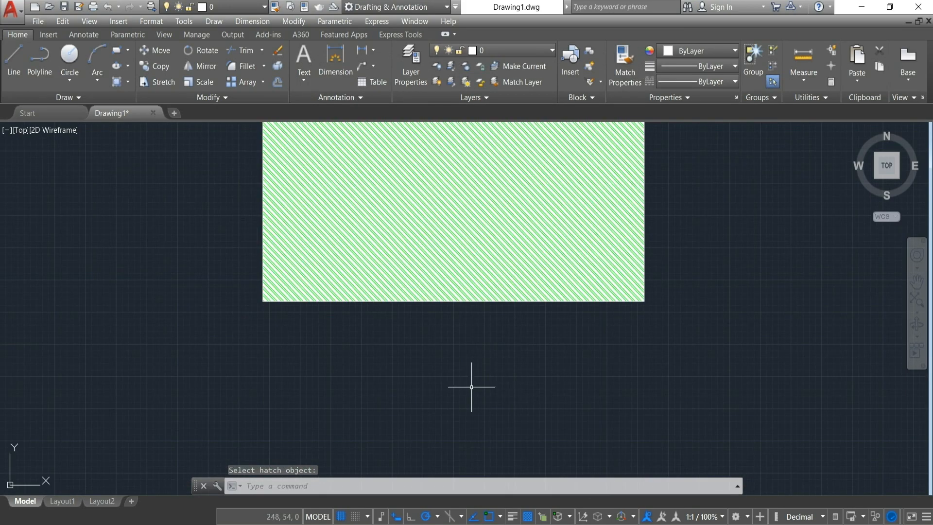
scroll(464, 369, "down", 2)
scroll(452, 312, "up", 4)
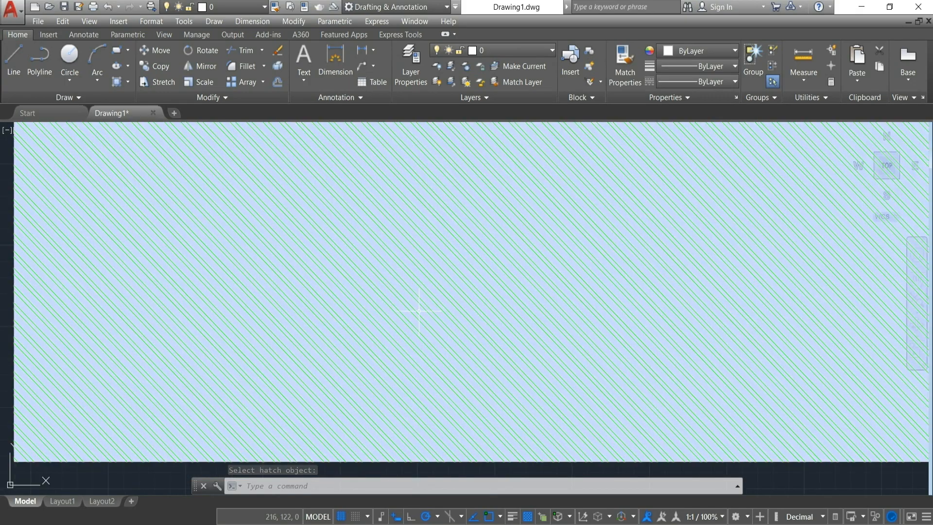
scroll(389, 253, "down", 6)
left_click(369, 192)
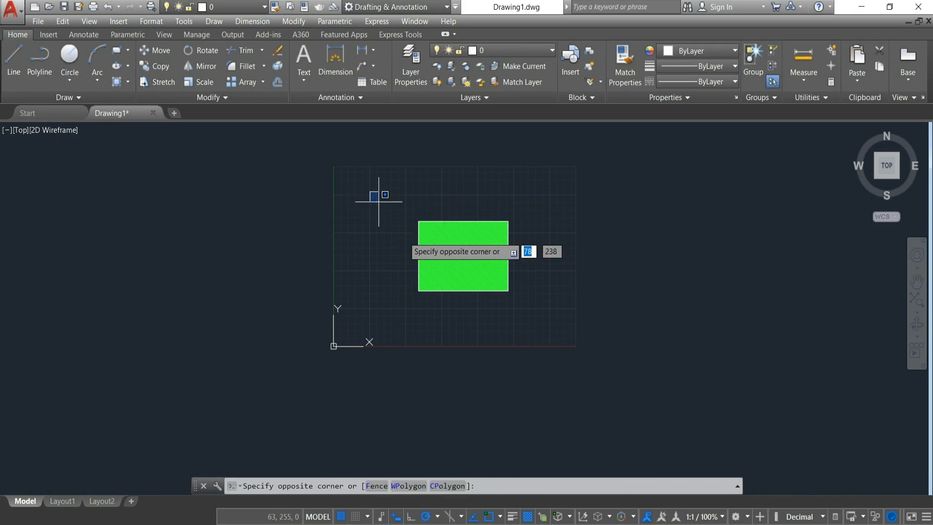
left_click(543, 323)
key("Delete")
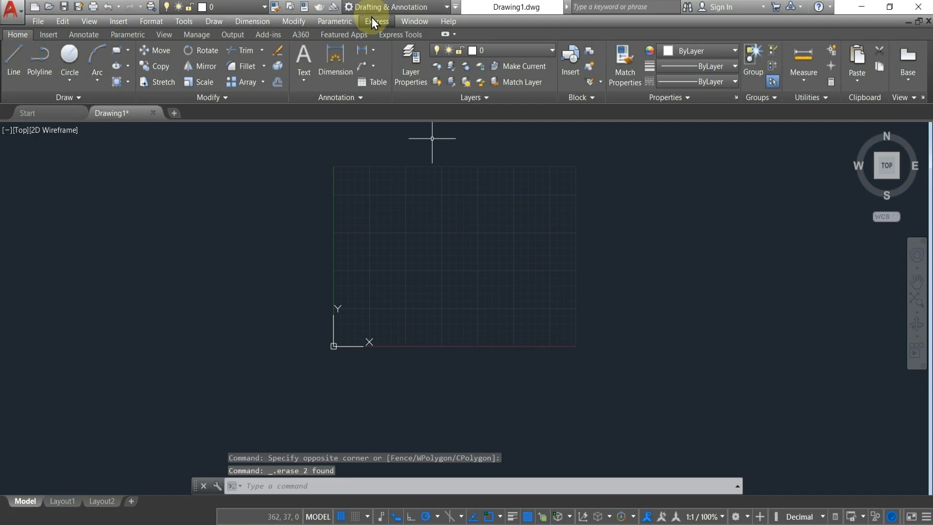
Draw a single long horizontal line across the lower part of the grid area.
left_click(14, 62)
scroll(485, 312, "up", 5)
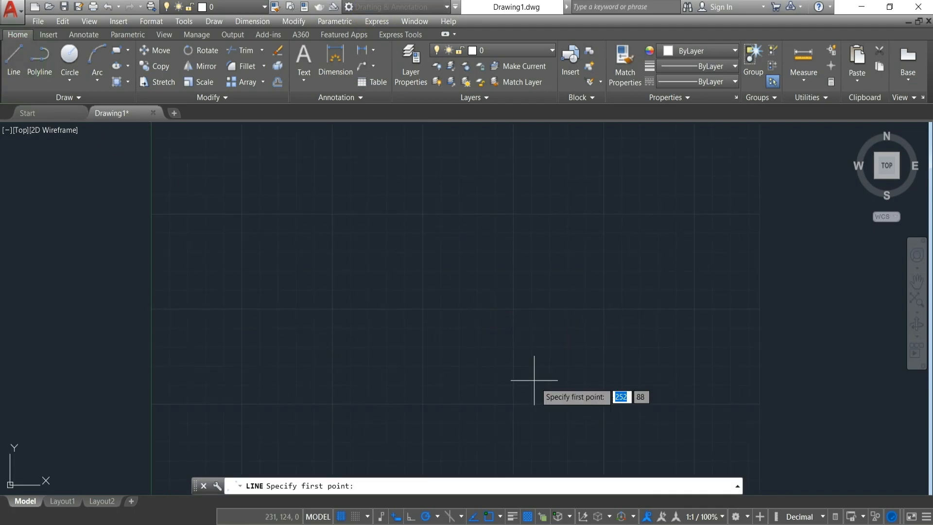
left_click(303, 375)
left_click(774, 375)
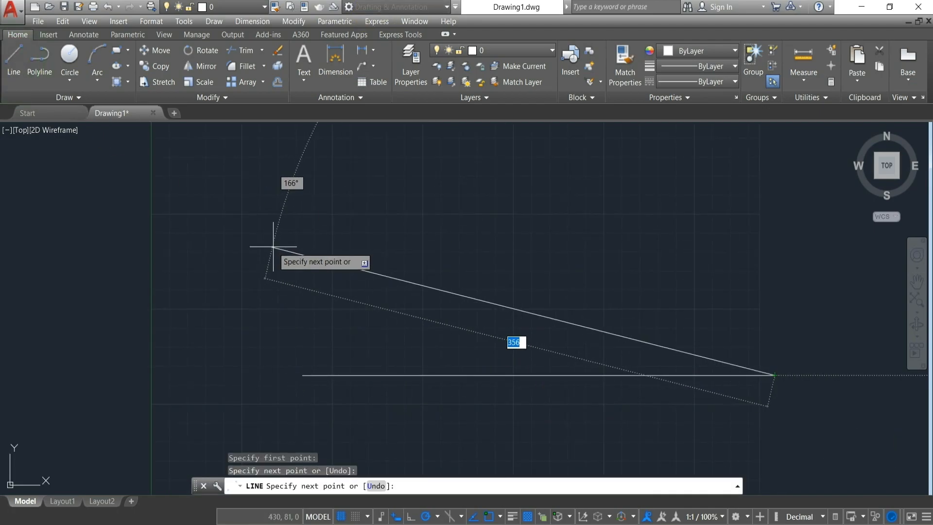
key("Escape")
Draw a wide rectangle above the horizontal line, shorter than the line and lying within its extent.
scroll(407, 323, "down", 4)
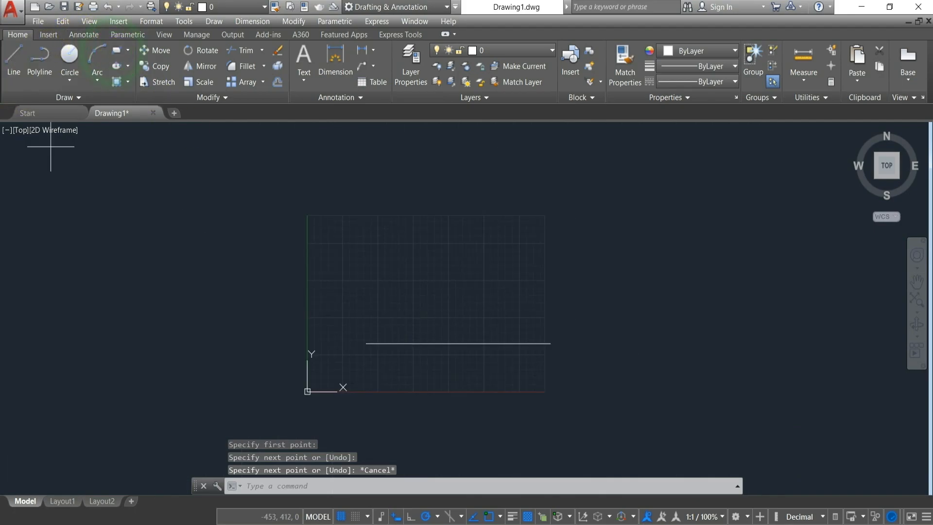
left_click(116, 51)
left_click(393, 258)
left_click(509, 303)
Rotate the rectangle counter-clockwise about its lower-left corner so that it tilts above the horizontal line.
scroll(436, 265, "up", 2)
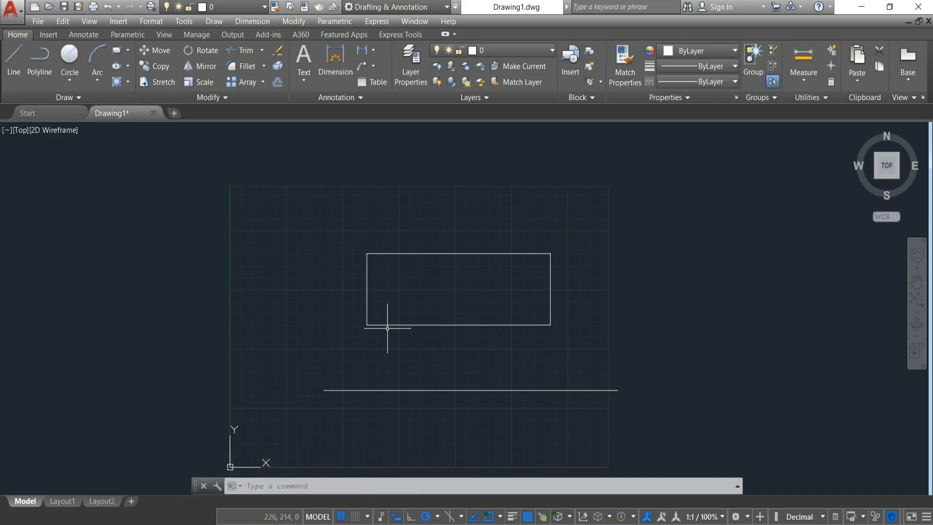
left_click(186, 55)
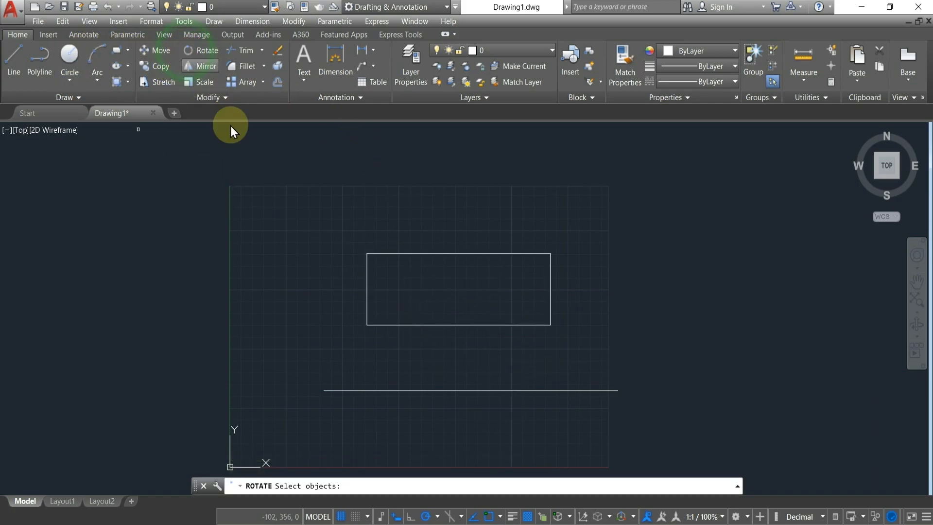
left_click(325, 236)
left_click(590, 338)
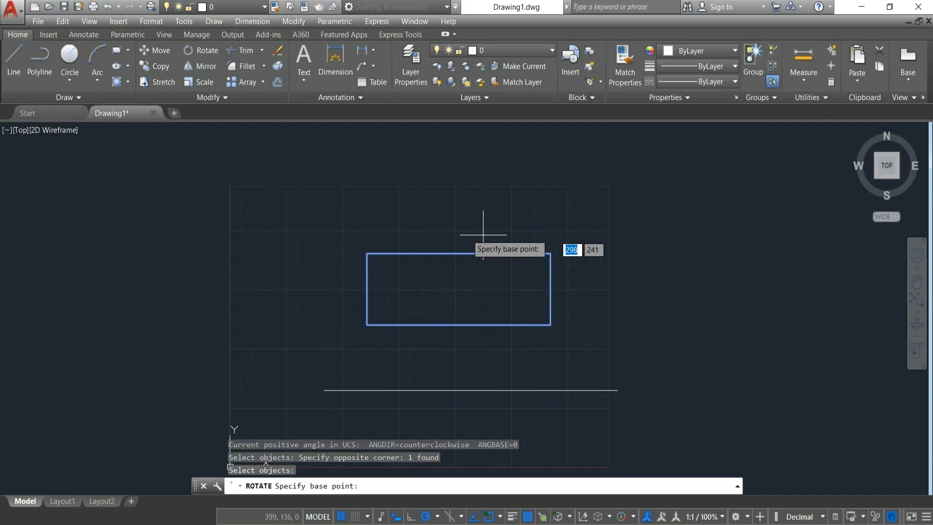
left_click(368, 324)
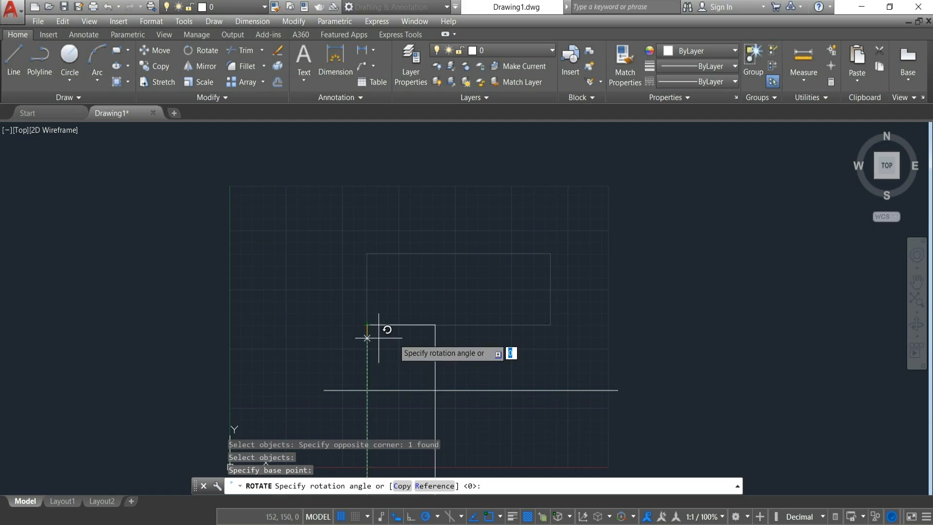
left_click(419, 300)
Align the tilted rectangle's long lower edge to the horizontal line from its left endpoint without scaling, and undo the alignment.
left_click(223, 98)
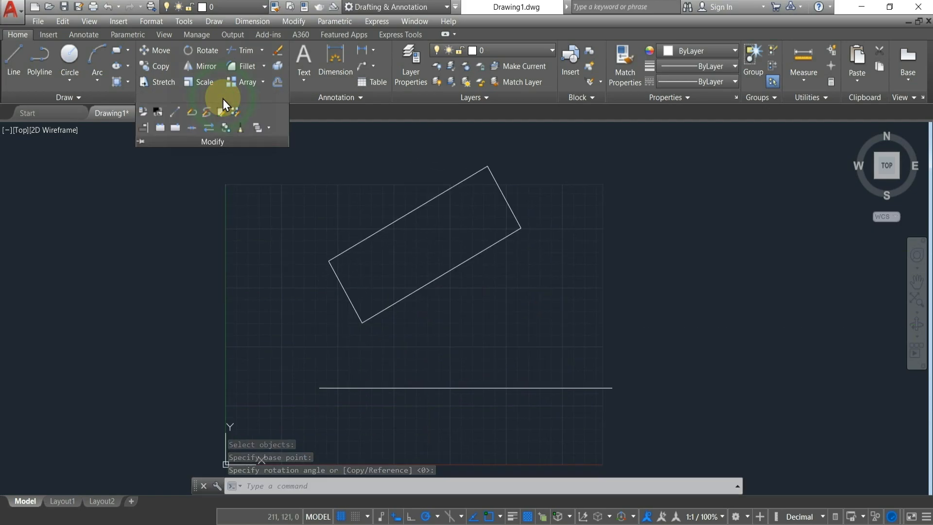
left_click(142, 127)
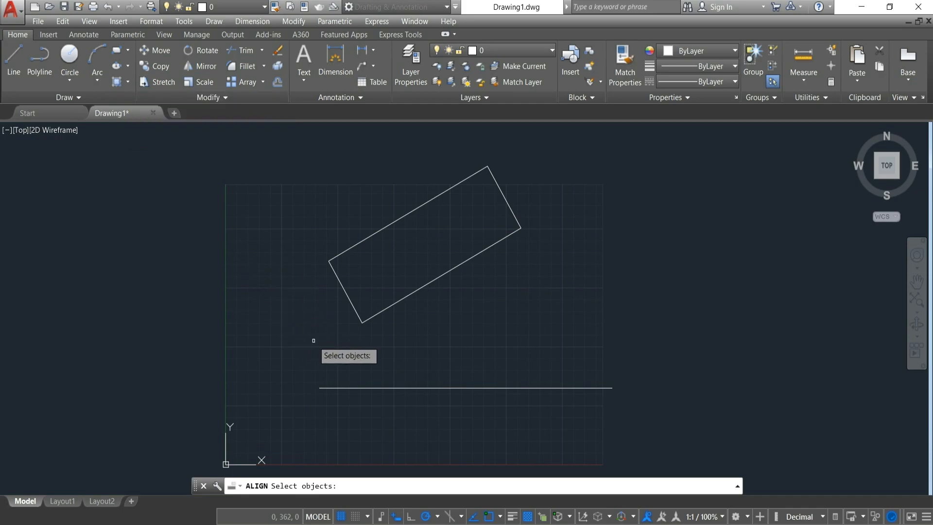
left_click(362, 323)
key("Return")
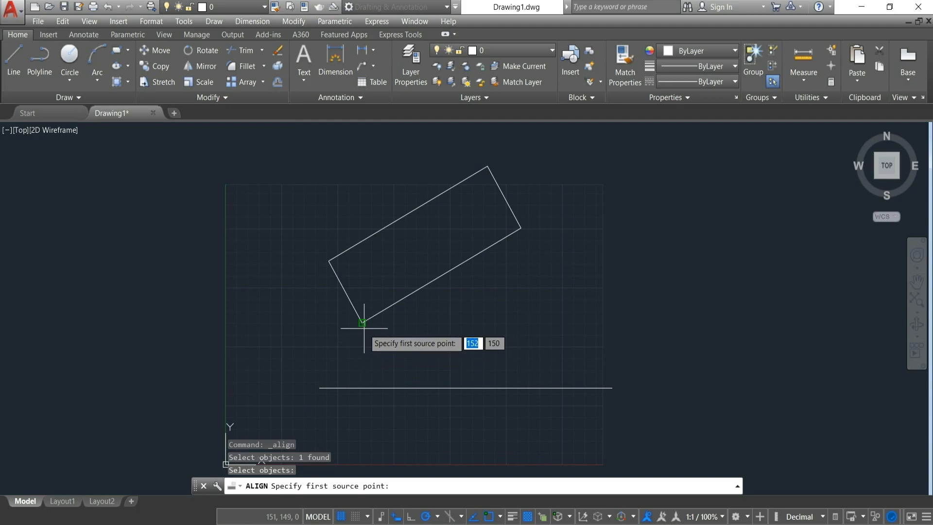
left_click(365, 328)
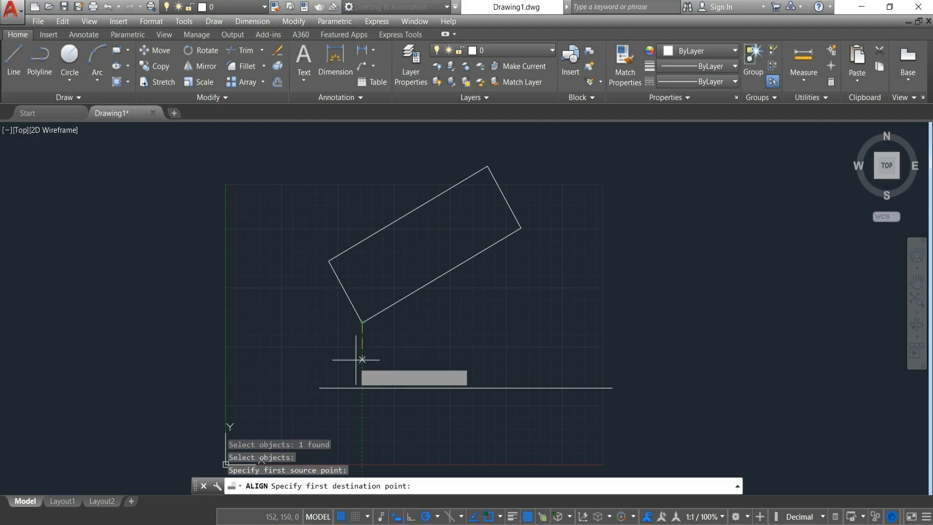
left_click(319, 387)
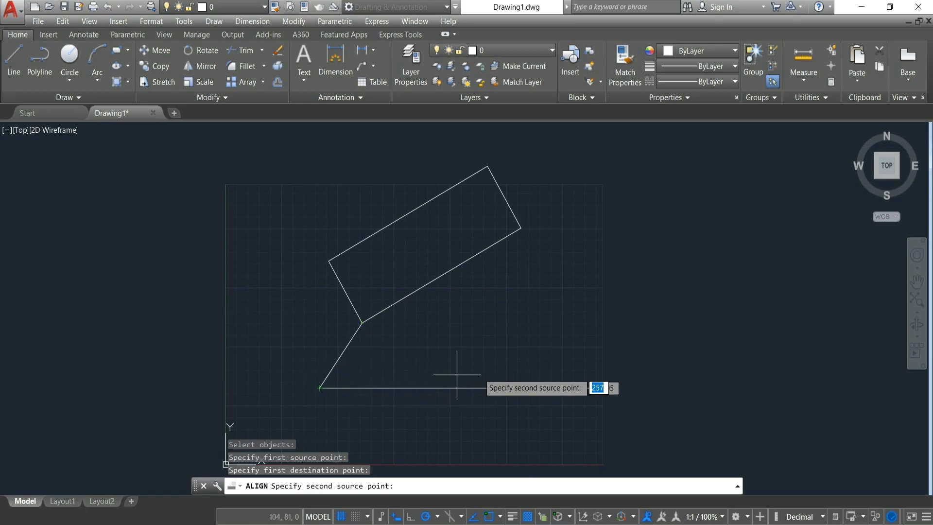
left_click(521, 228)
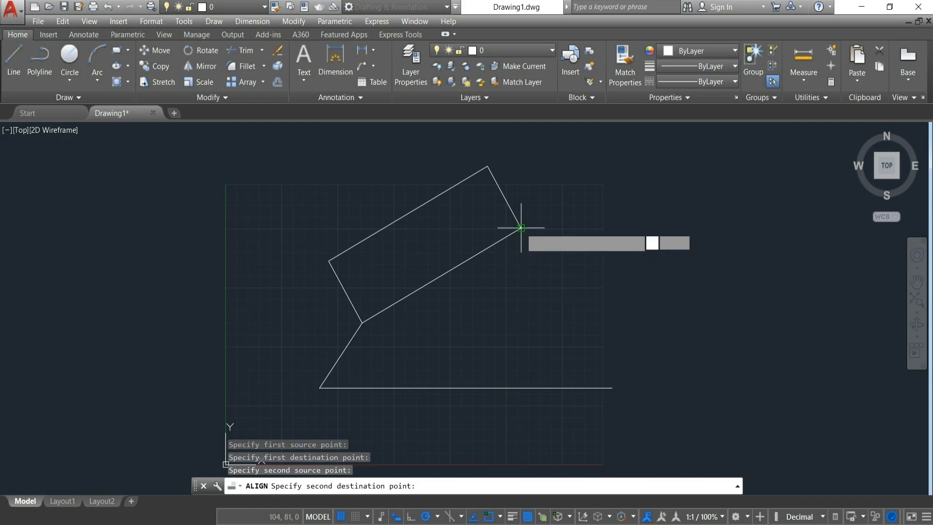
left_click(612, 387)
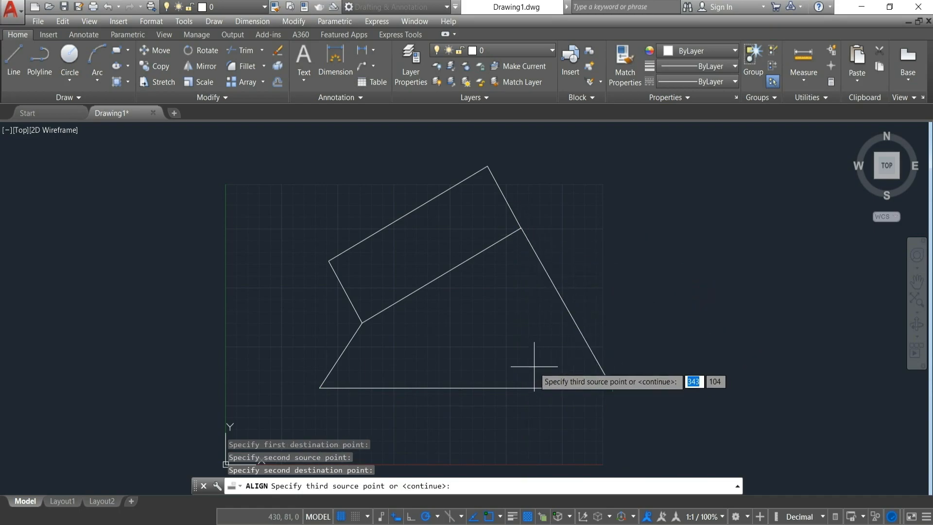
key("Return")
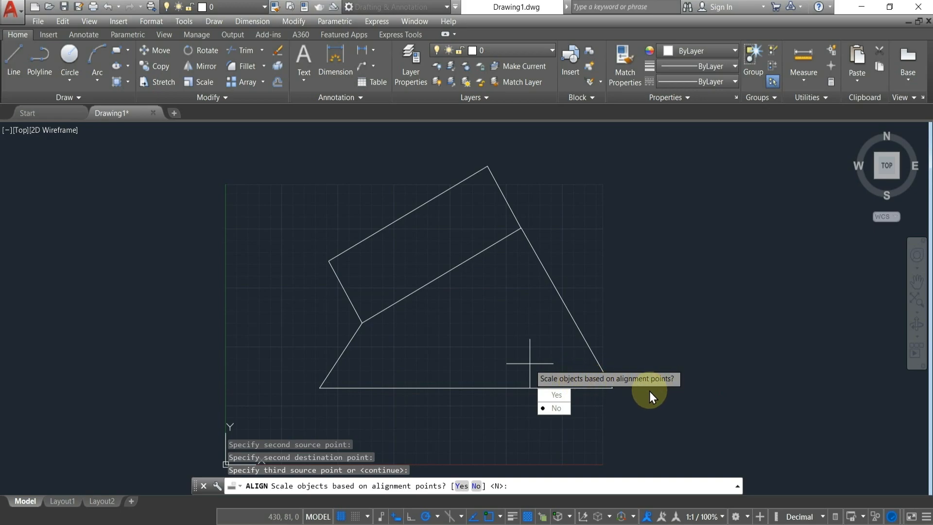
left_click(557, 408)
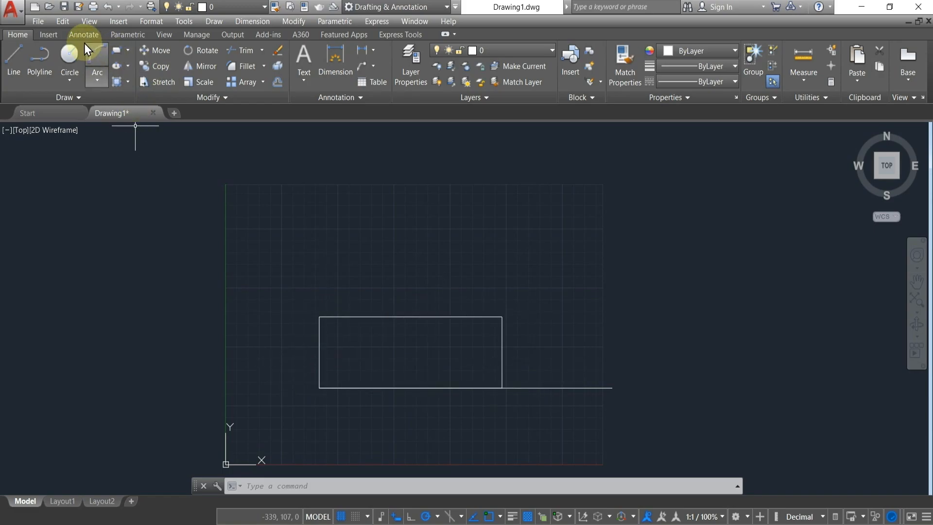
left_click(106, 7)
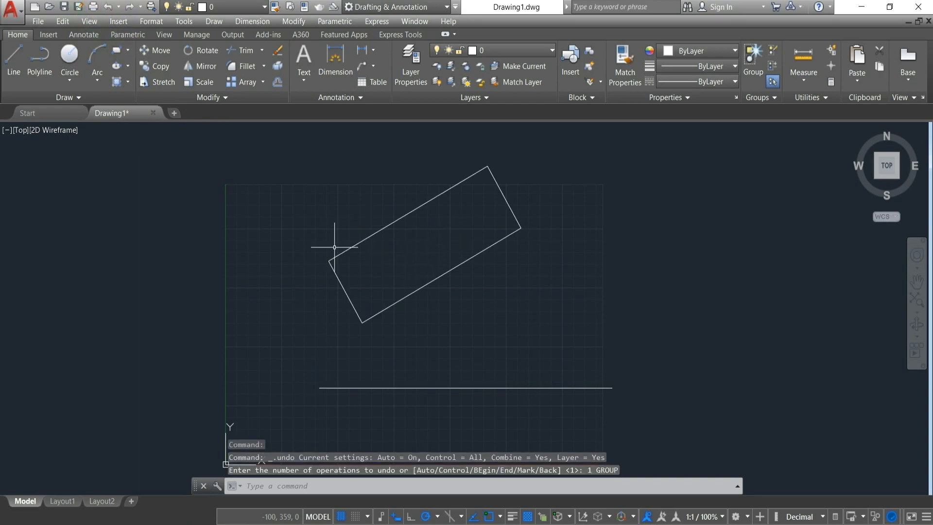
Align the tilted rectangle's long lower edge to both endpoints of the horizontal line, scaling it to the alignment points.
left_click(220, 97)
left_click(192, 128)
scroll(359, 266, "down", 2)
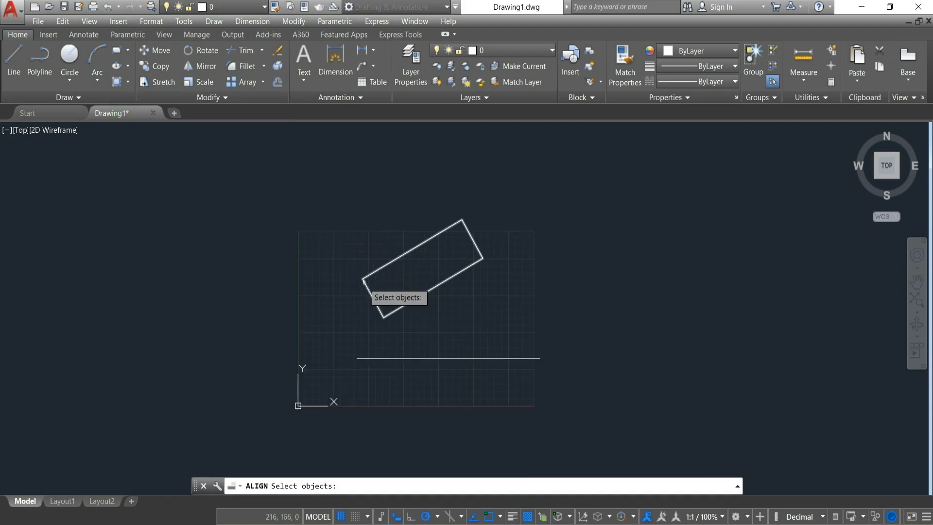
left_click(365, 284)
key("Return")
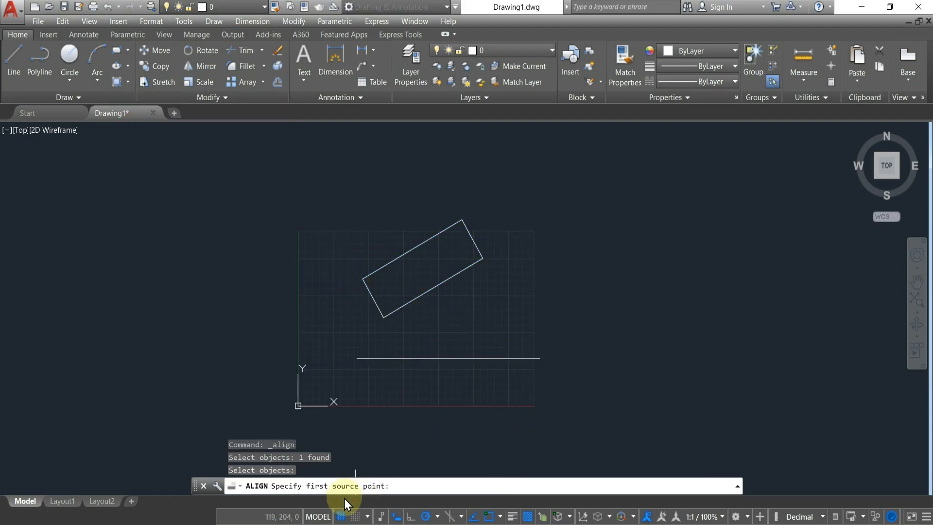
left_click(384, 317)
left_click(357, 358)
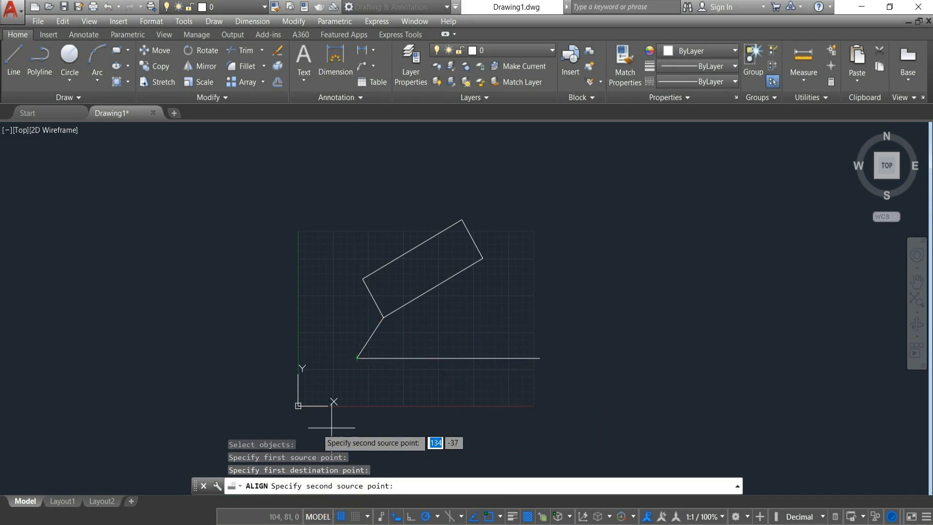
left_click(476, 264)
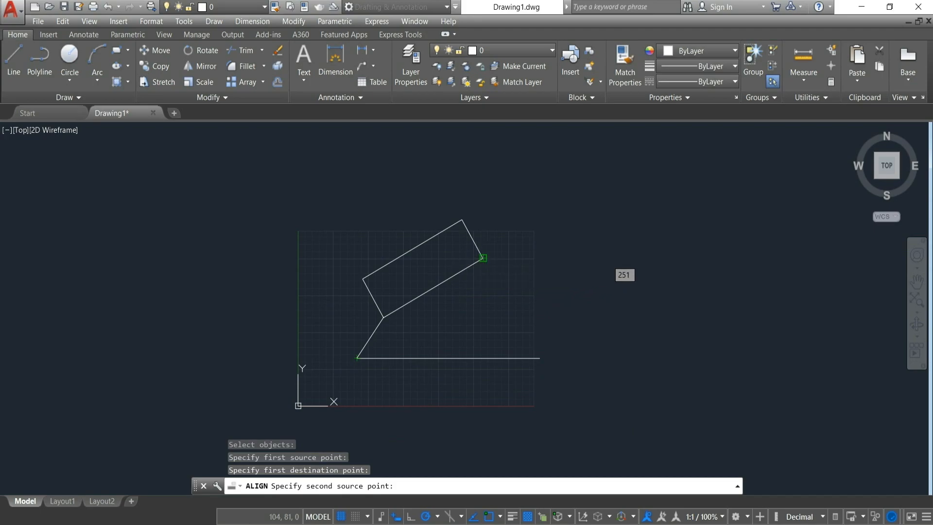
left_click(540, 358)
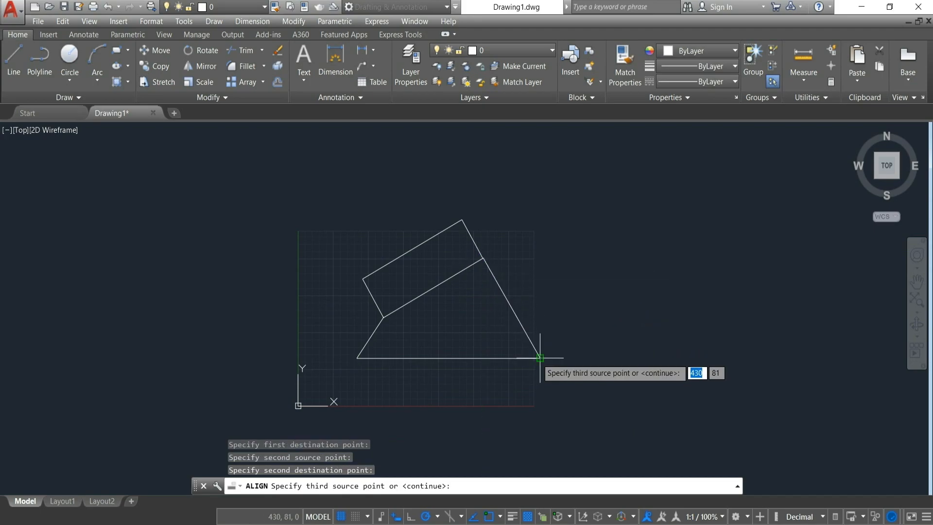
key("Return")
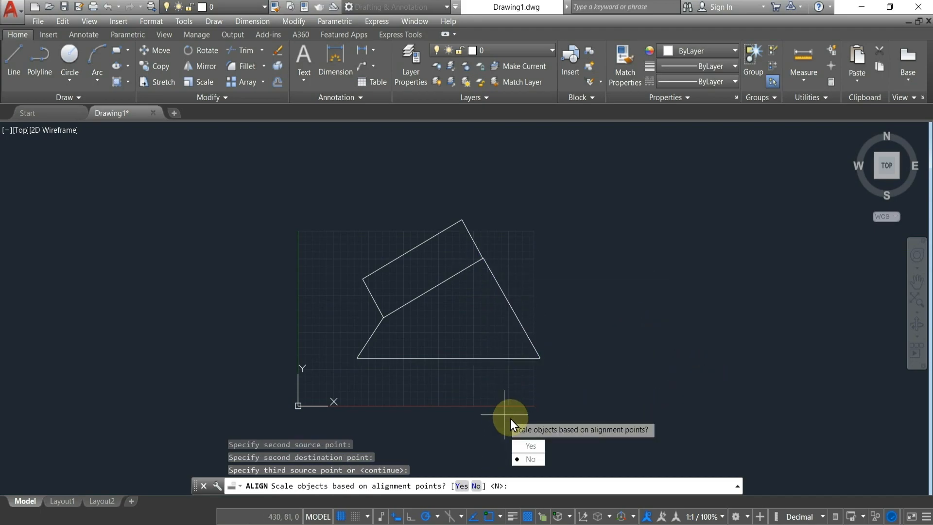
left_click(520, 447)
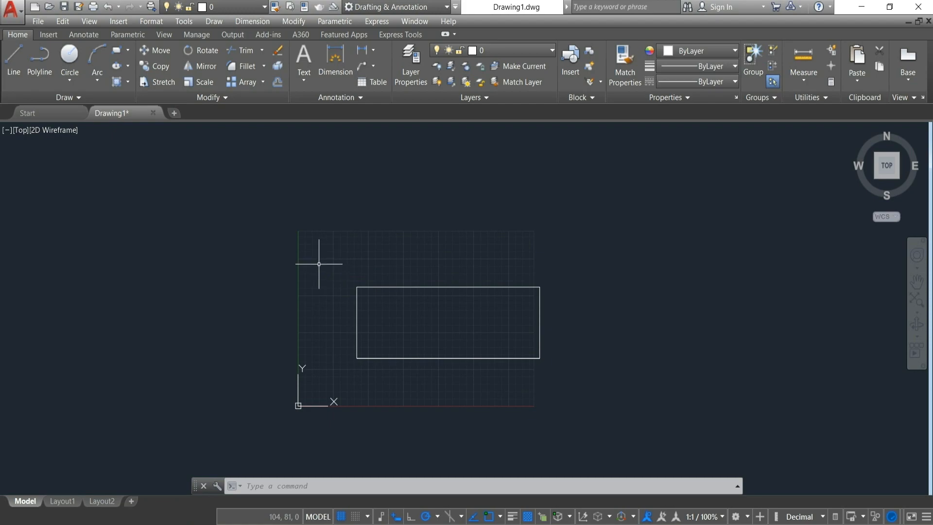
Break the rectangle's upper edge from a point left of its middle to the upper-right corner, and undo the break.
scroll(457, 304, "up", 4)
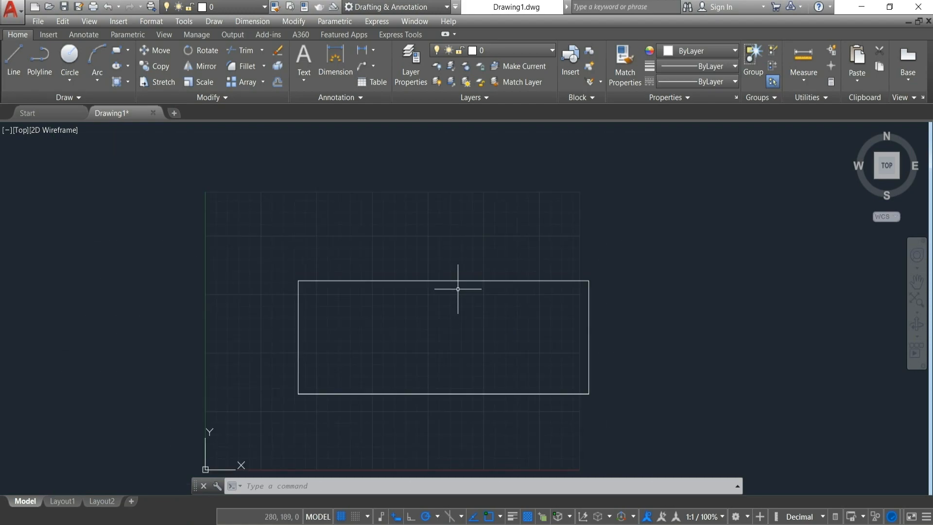
left_click(217, 97)
left_click(157, 129)
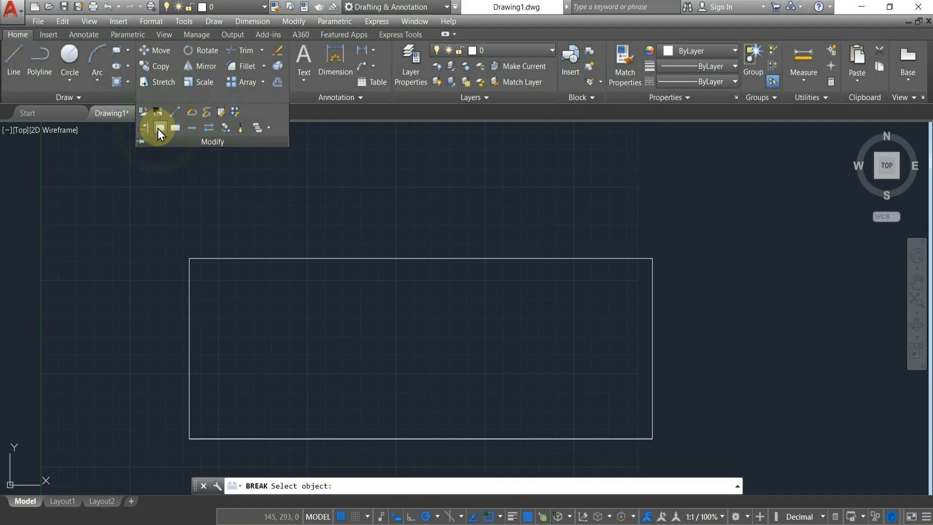
left_click(321, 258)
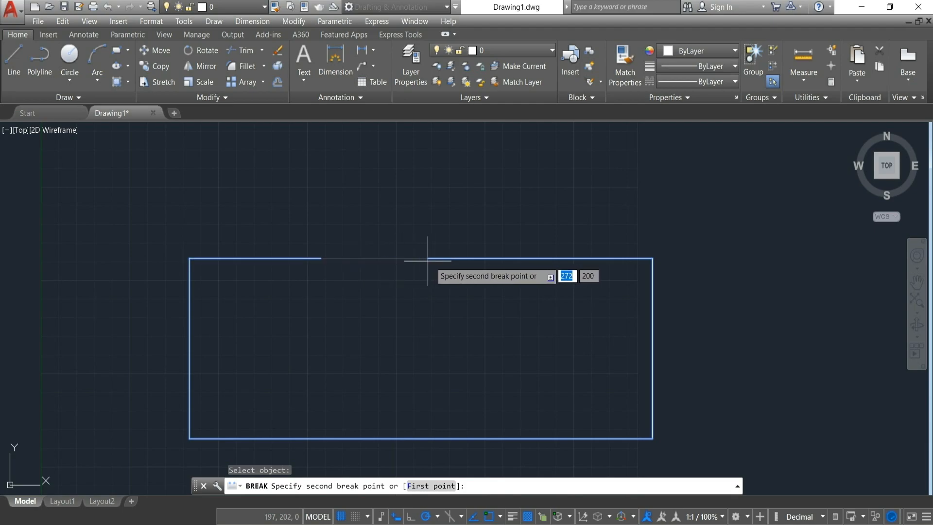
left_click(604, 263)
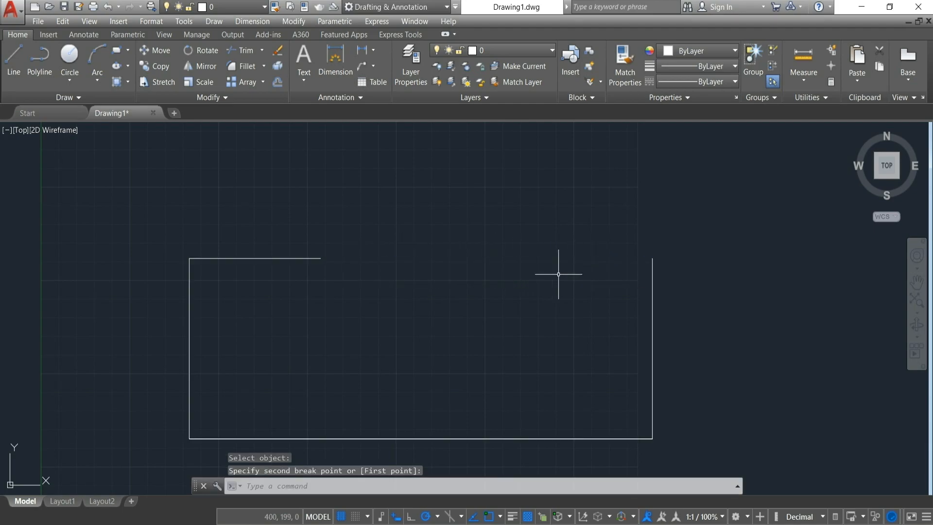
scroll(428, 287, "down", 2)
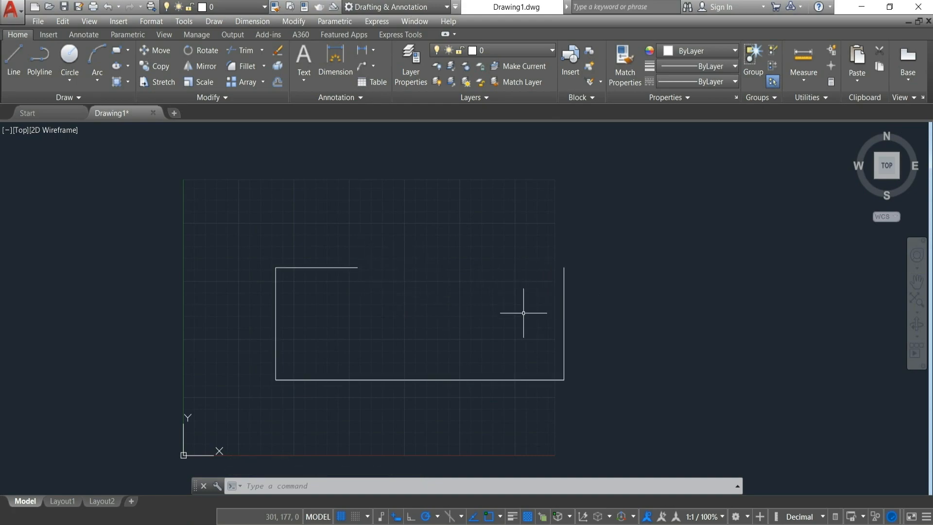
left_click(109, 6)
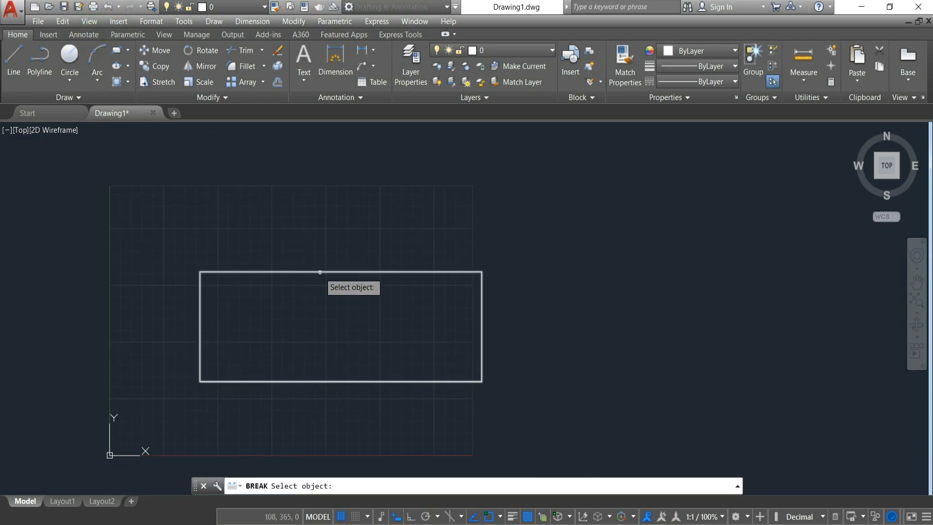
Break the rectangle at a single point near the middle of its upper edge and remove the piece up to the right corner.
left_click(319, 272)
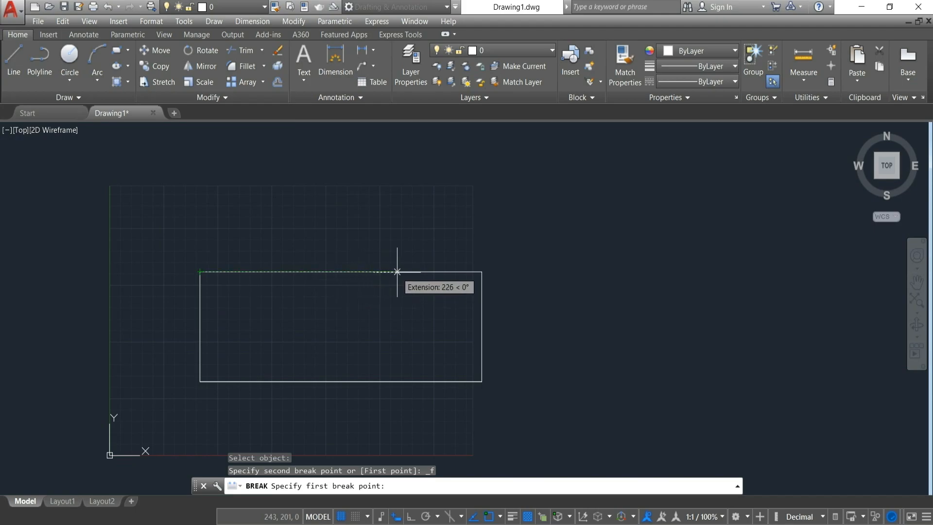
left_click(351, 271)
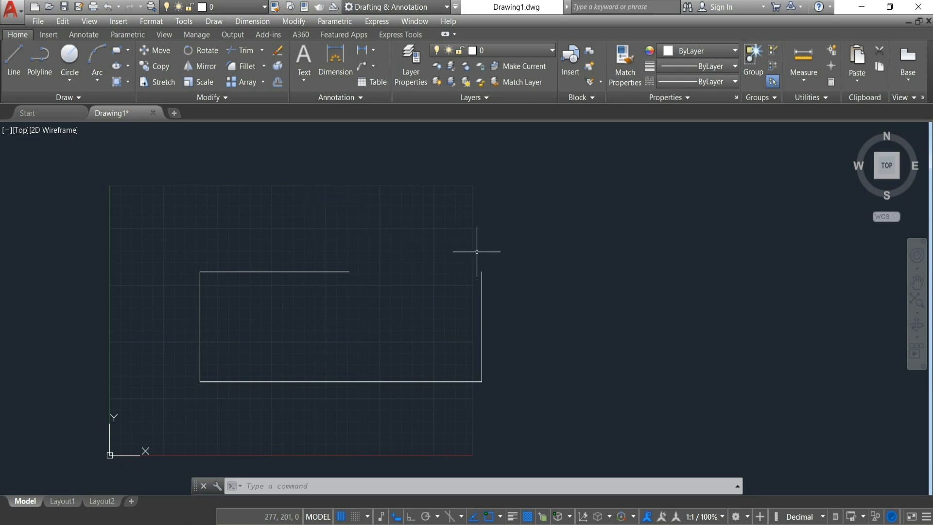
Select the broken rectangle together with the horizontal line and erase both from the drawing.
scroll(478, 251, "down", 2)
left_click(280, 234)
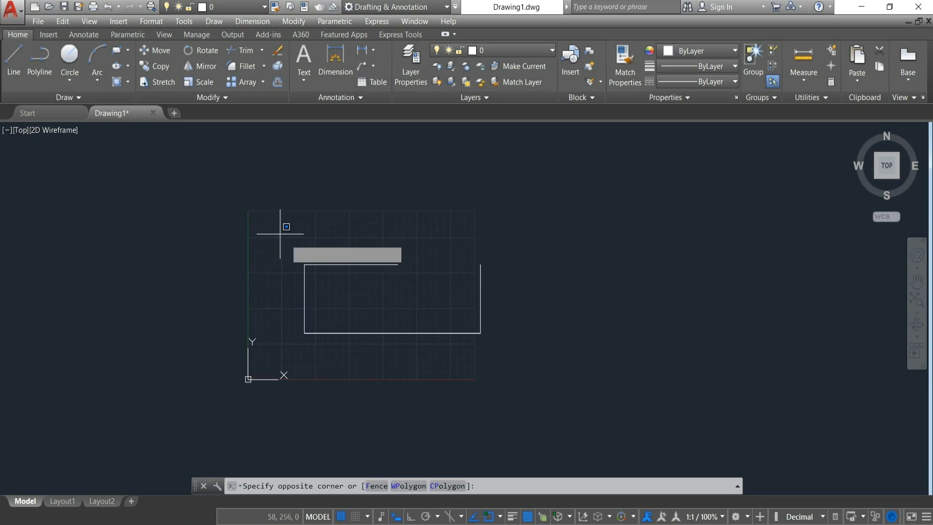
left_click(501, 350)
key("Delete")
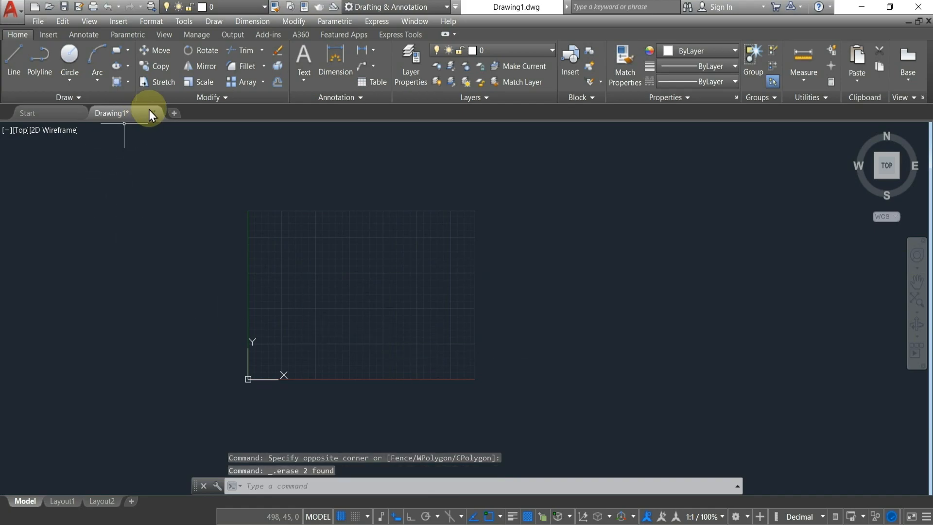
Draw an open, winding fit-point spline through nine points, curving across the grid area and back below itself.
left_click(69, 96)
left_click(9, 112)
left_click(345, 204)
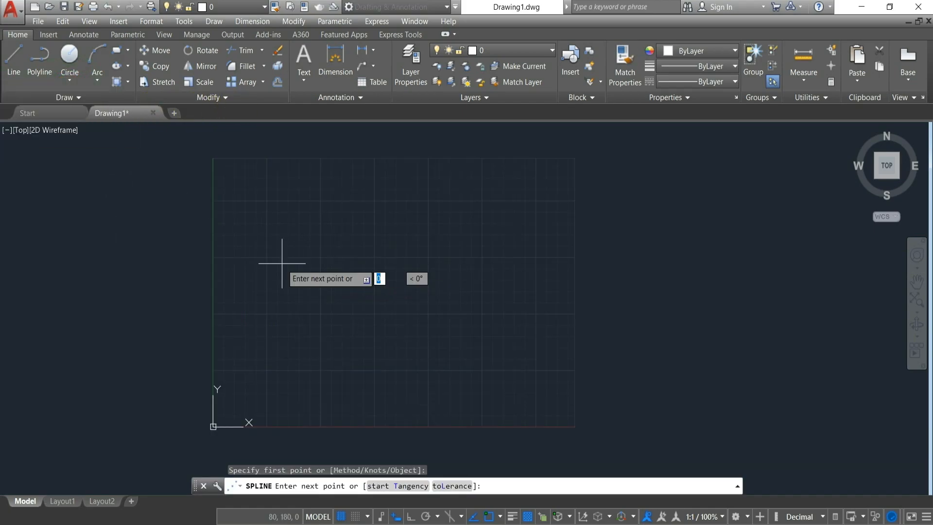
left_click(345, 204)
left_click(430, 244)
left_click(529, 209)
left_click(557, 317)
left_click(481, 359)
left_click(366, 311)
left_click(335, 367)
left_click(426, 399)
key("Return")
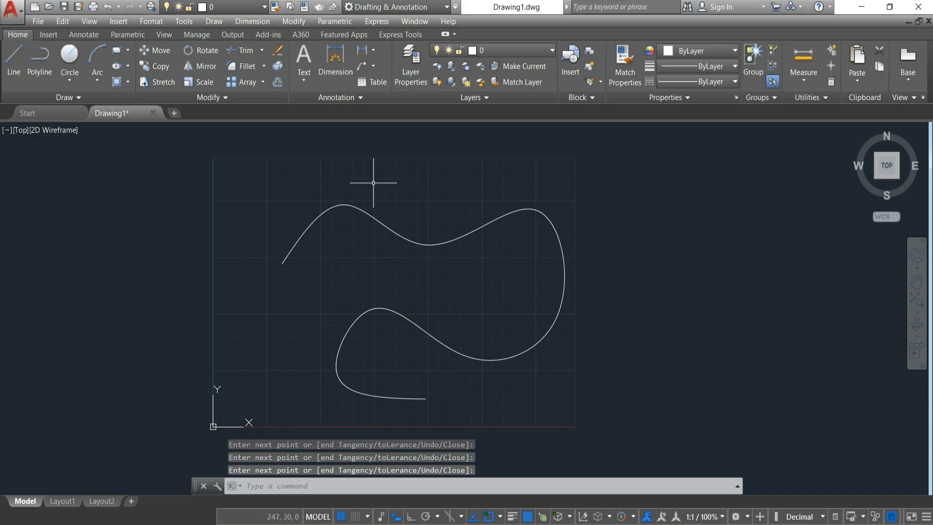
Select the winding spline and reverse its direction so that it starts from its lower end.
left_click(316, 210)
scroll(348, 214, "down", 2)
scroll(362, 253, "up", 2)
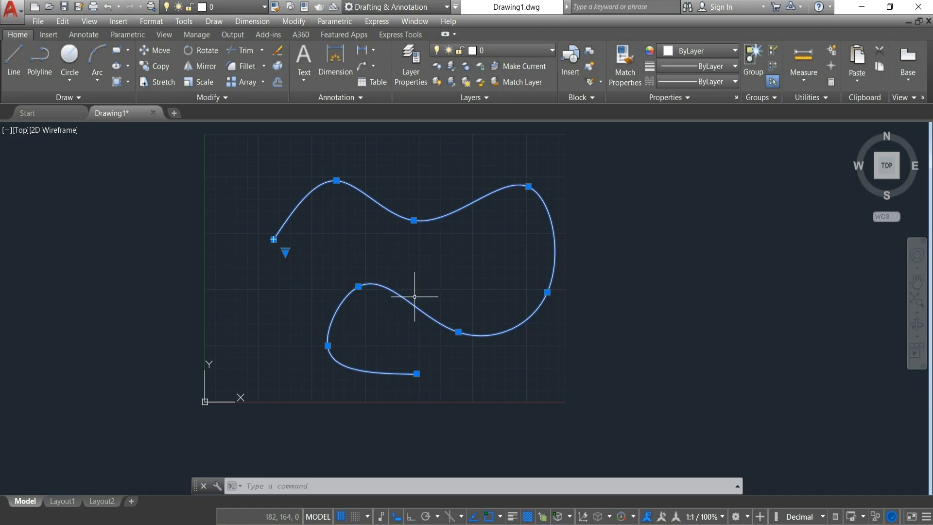
left_click(225, 97)
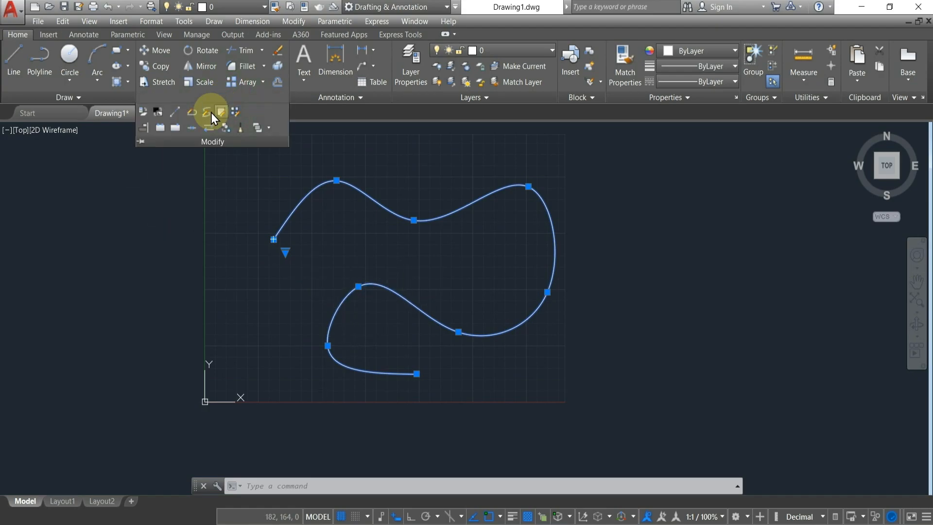
left_click(207, 128)
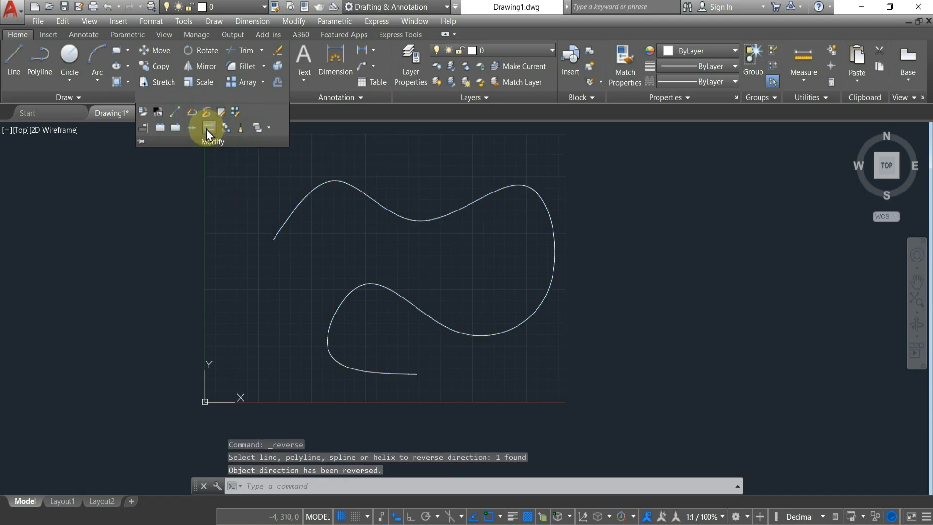
Select the spline and reverse its direction again so that it starts from its upper-left end.
left_click(345, 302)
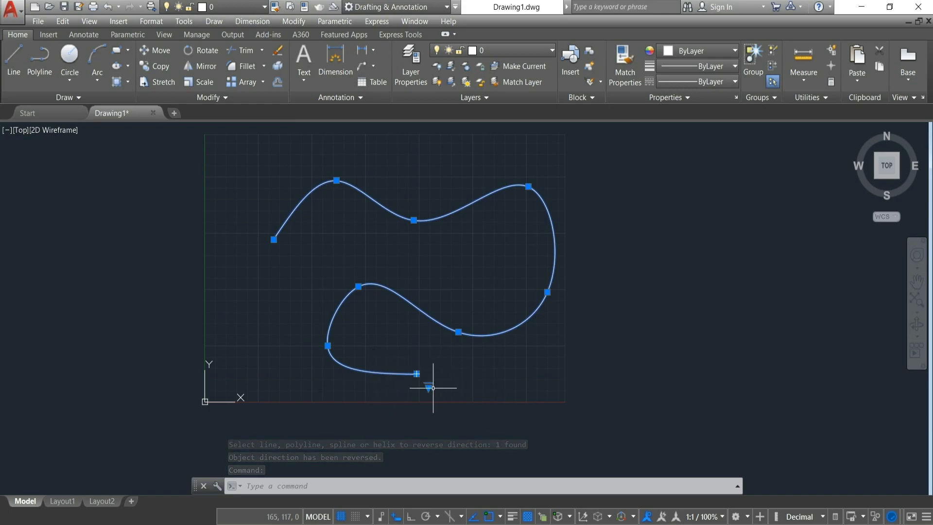
left_click(221, 96)
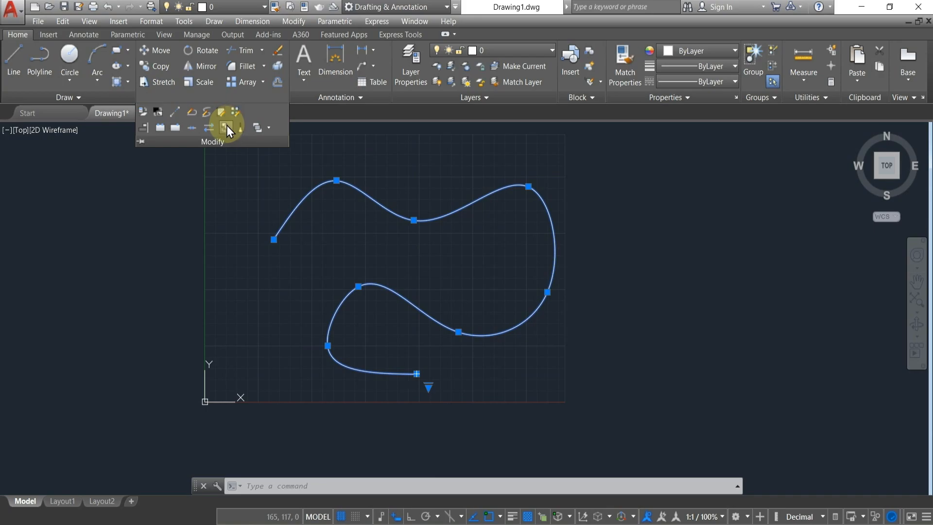
left_click(209, 129)
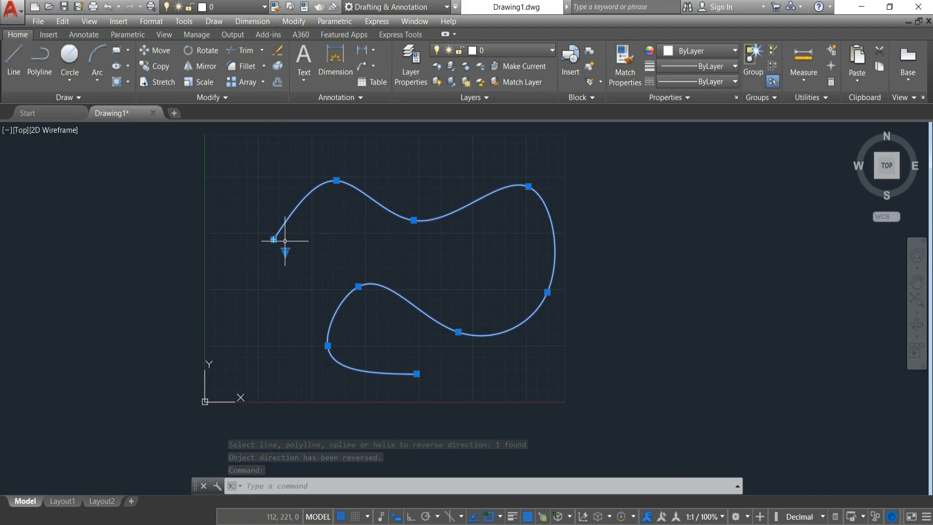
Erase the spline and draw a rectangle about 202 by 101 units near the middle of the grid area.
left_click(225, 95)
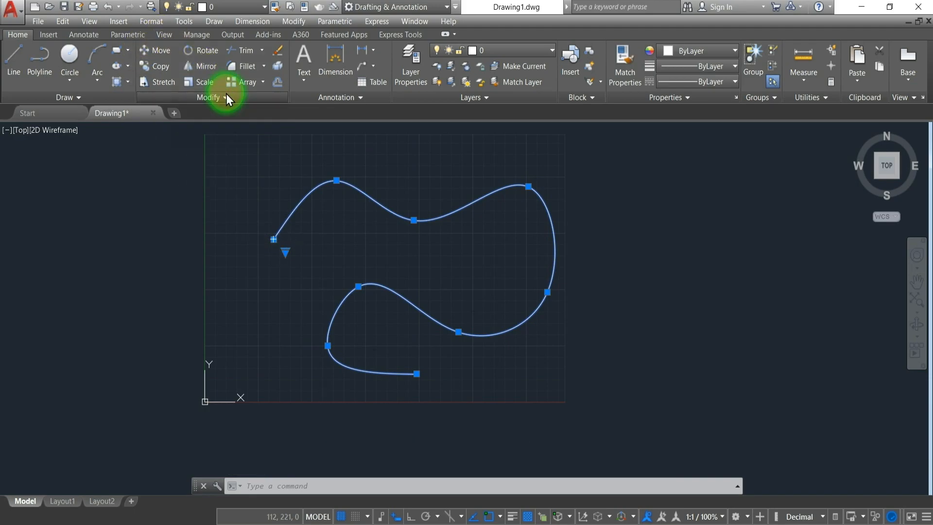
left_click(233, 242)
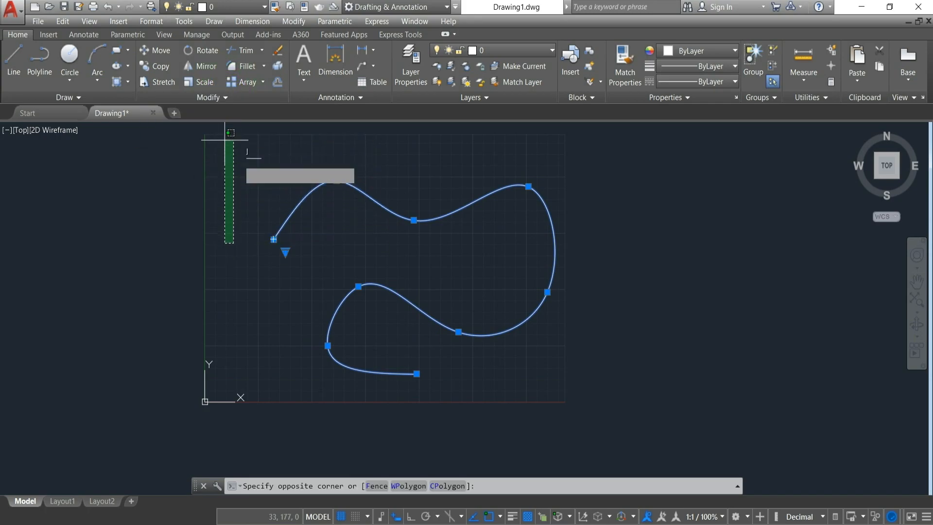
left_click(279, 185)
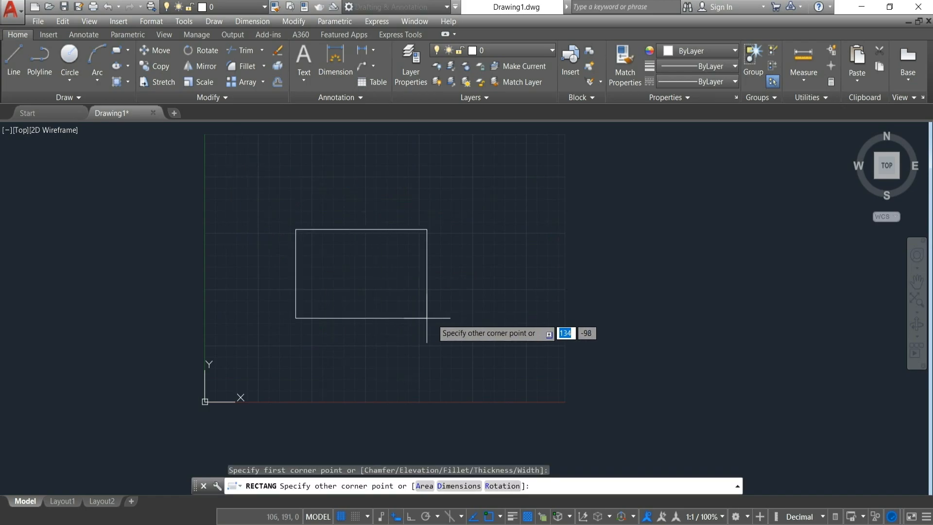
left_click(468, 321)
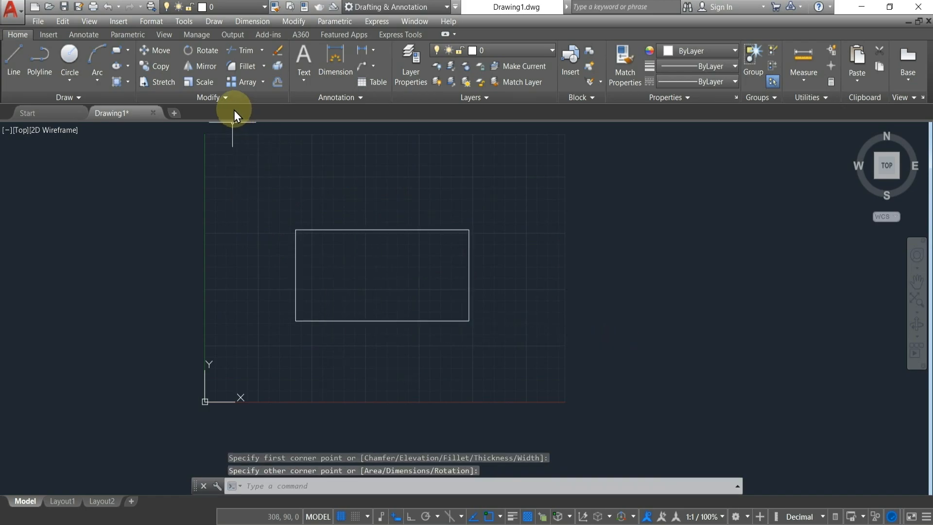
left_click(226, 97)
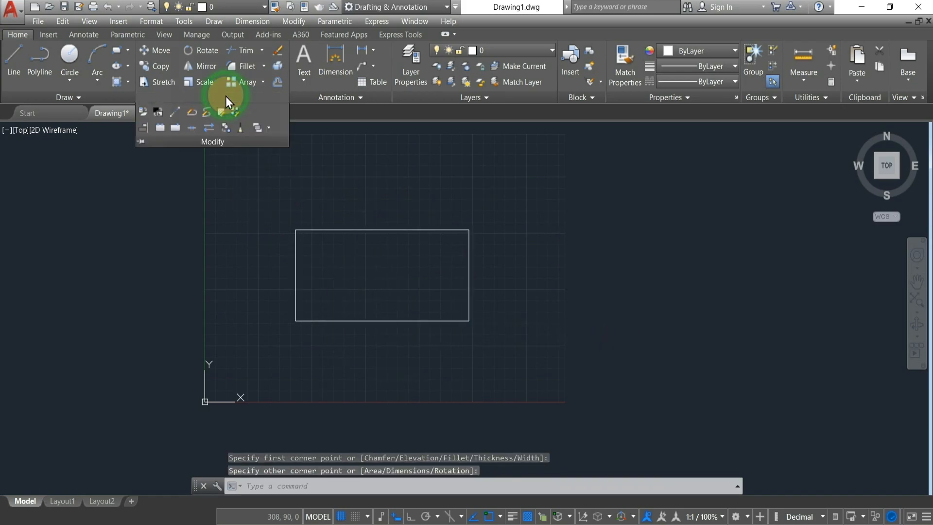
left_click(192, 129)
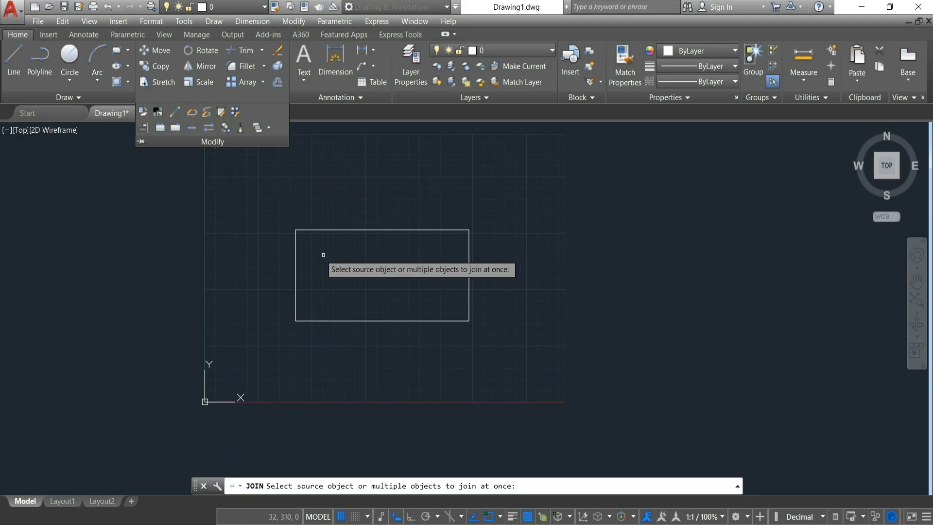
key("Escape")
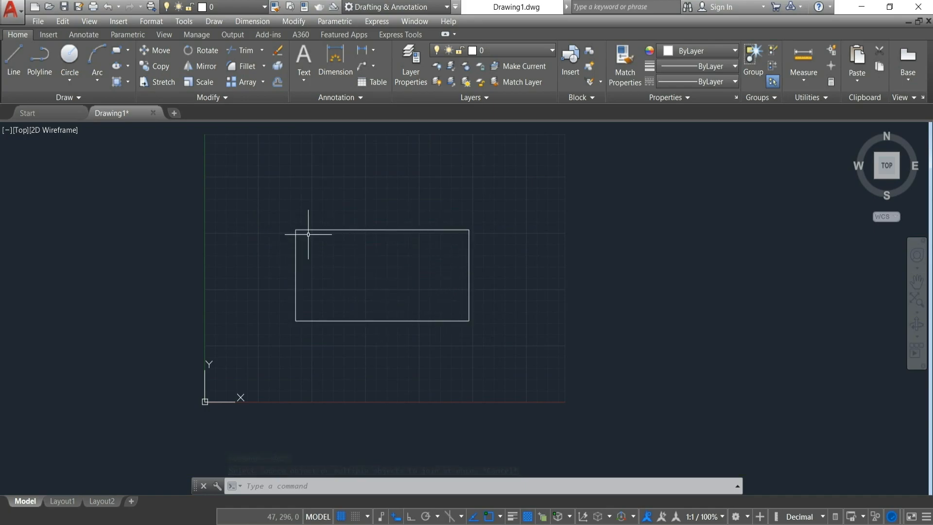
Select the whole rectangle with a window and explode it into separate lines.
left_click(266, 201)
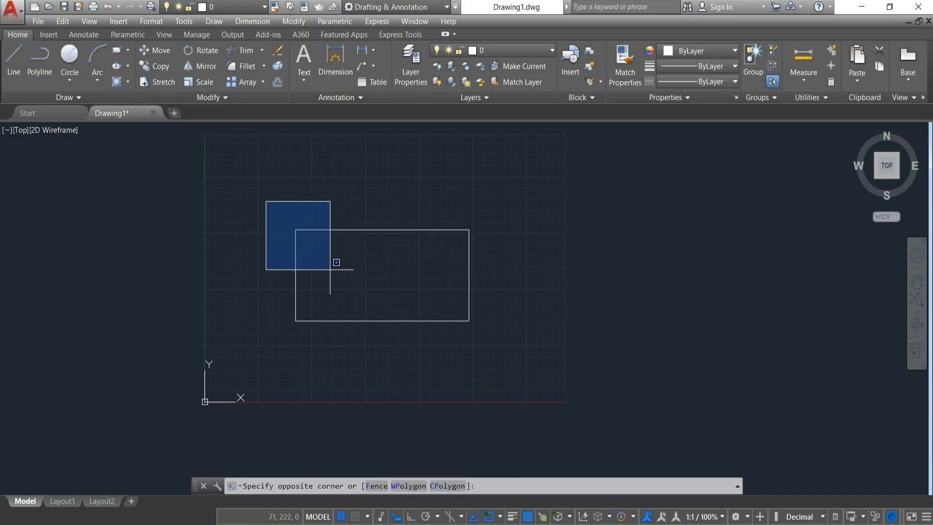
left_click(507, 358)
left_click(279, 67)
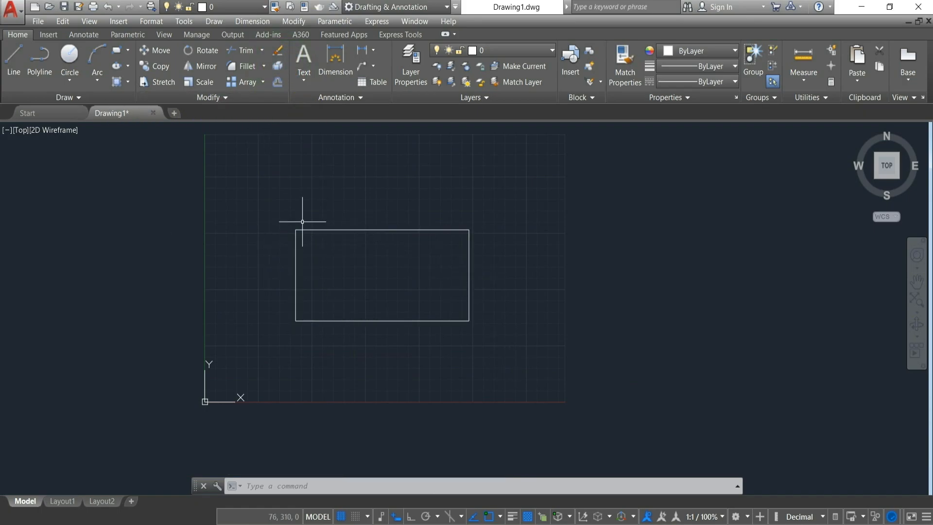
Select the four separate rectangle lines with a window and join them back into one polyline.
left_click(278, 183)
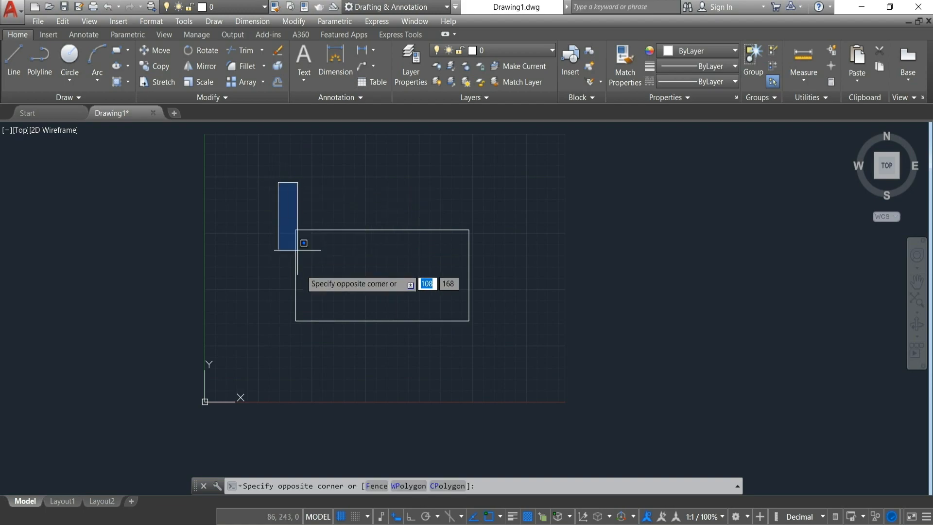
left_click(519, 386)
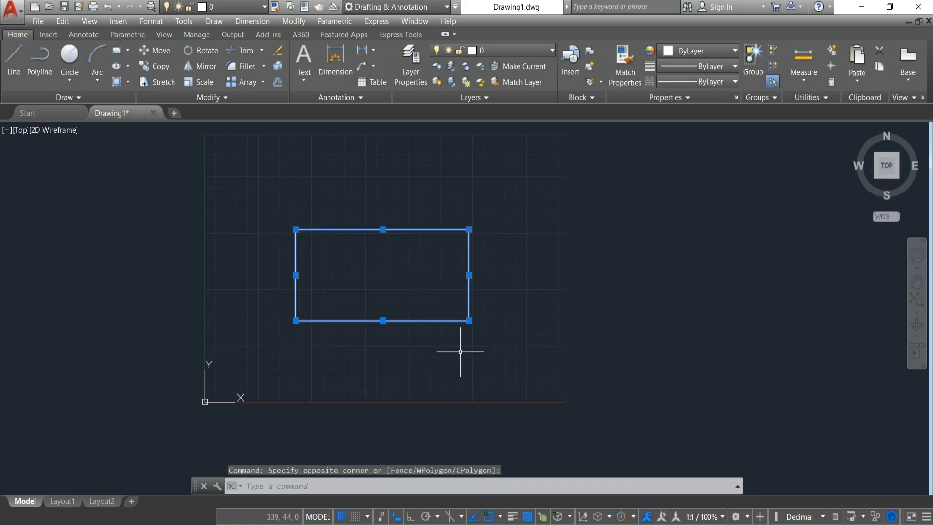
left_click(212, 99)
left_click(192, 127)
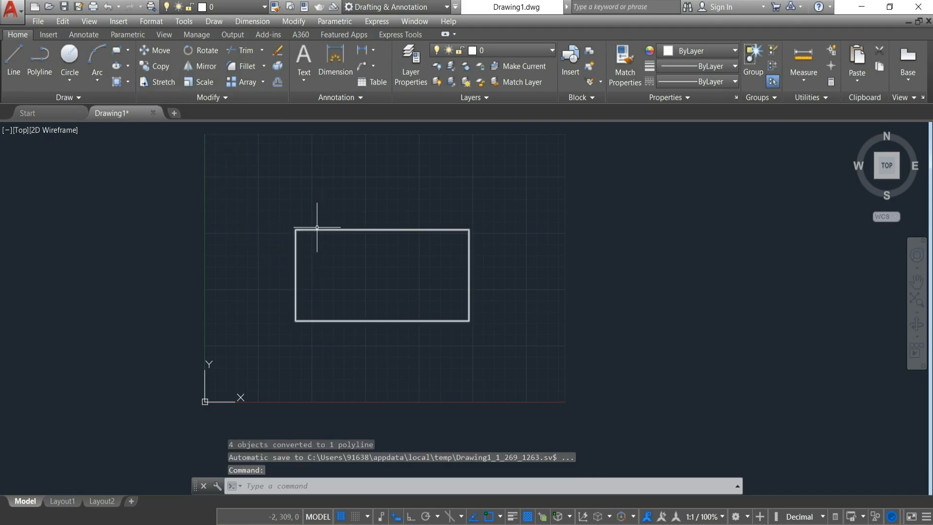
mouse_move(316, 227)
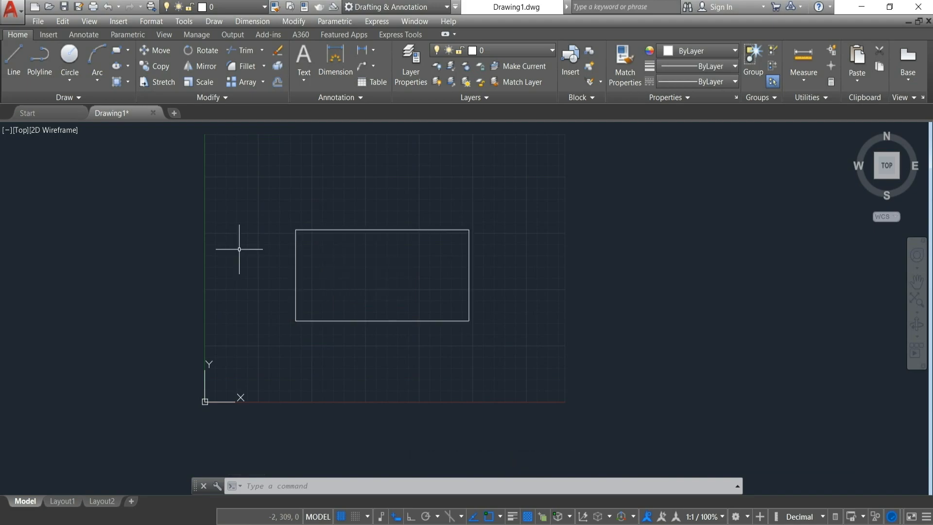
Erase the rectangle and open the tool palettes with the TOOLPALETTES command.
left_click(246, 199)
type("TOOLPALETTES")
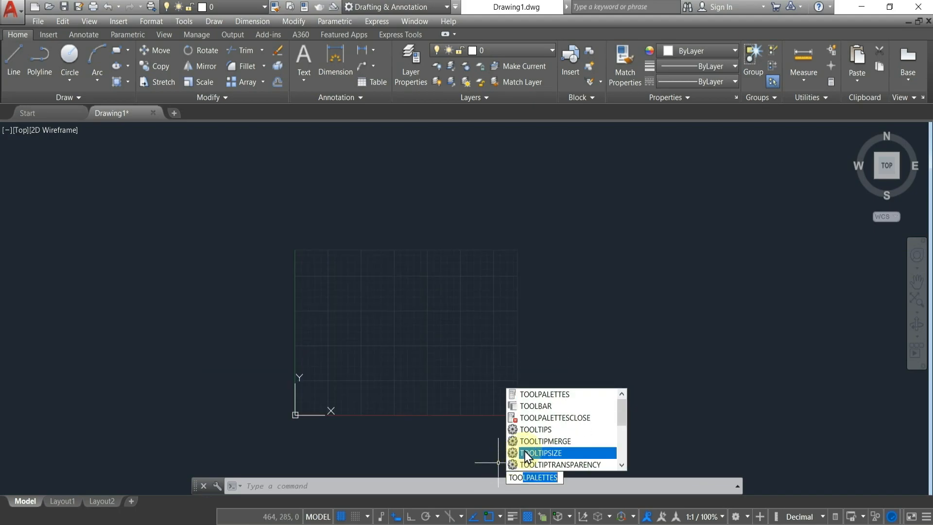
left_click(529, 393)
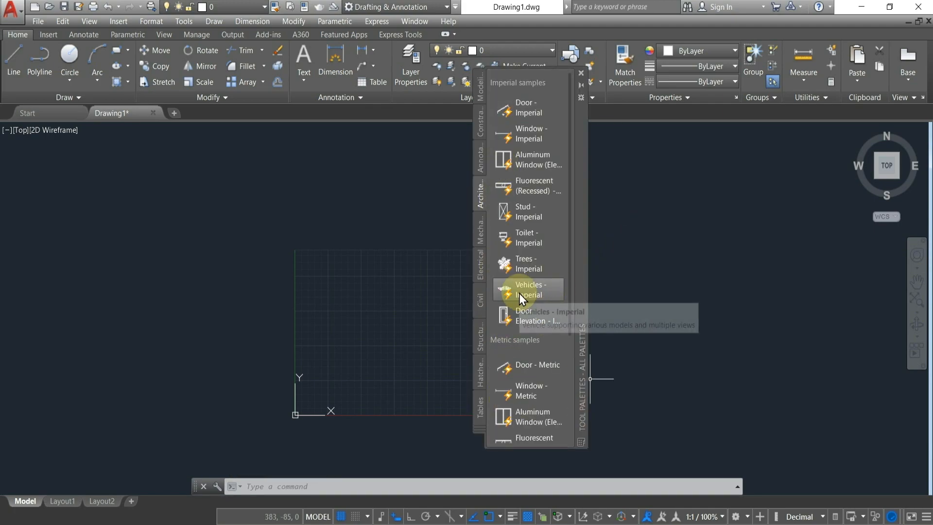
Insert the Vehicles - Imperial sample car beside the origin and close the tool palettes.
left_click(511, 288)
key("Escape")
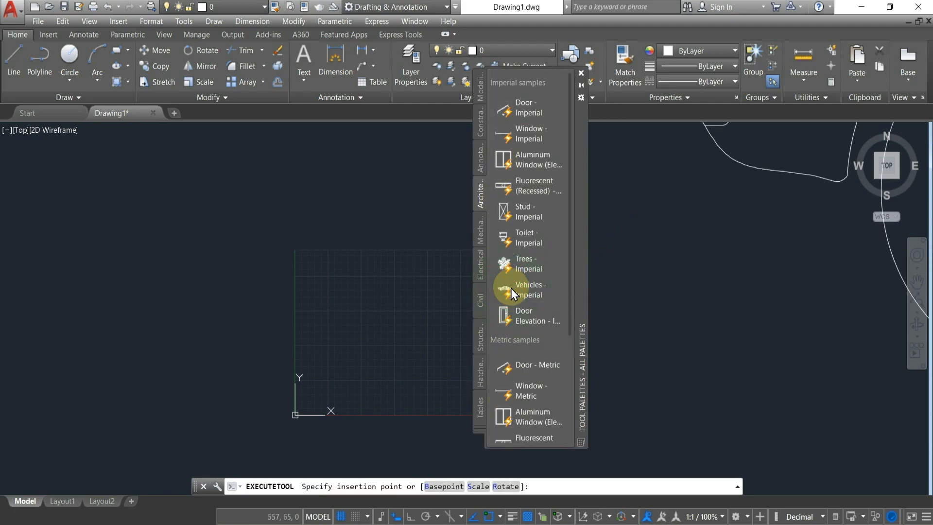
scroll(647, 332, "down", 6)
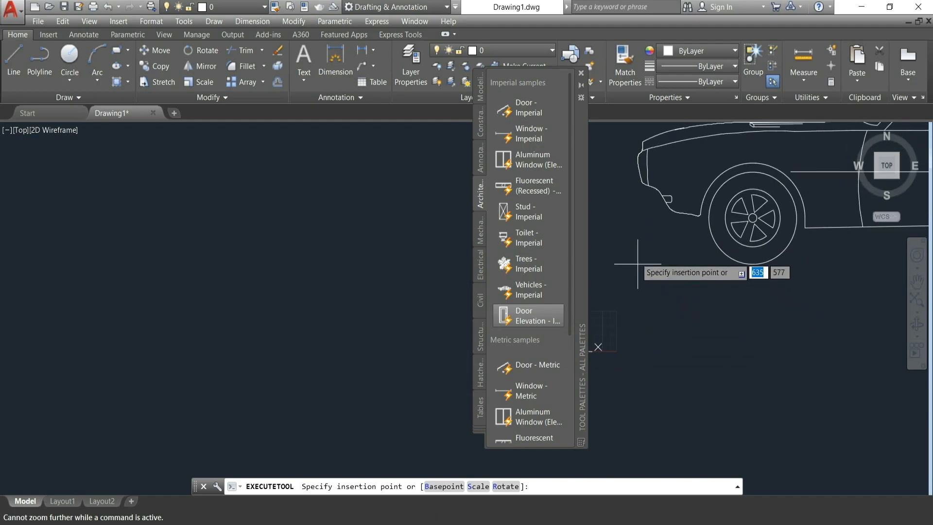
left_click(582, 72)
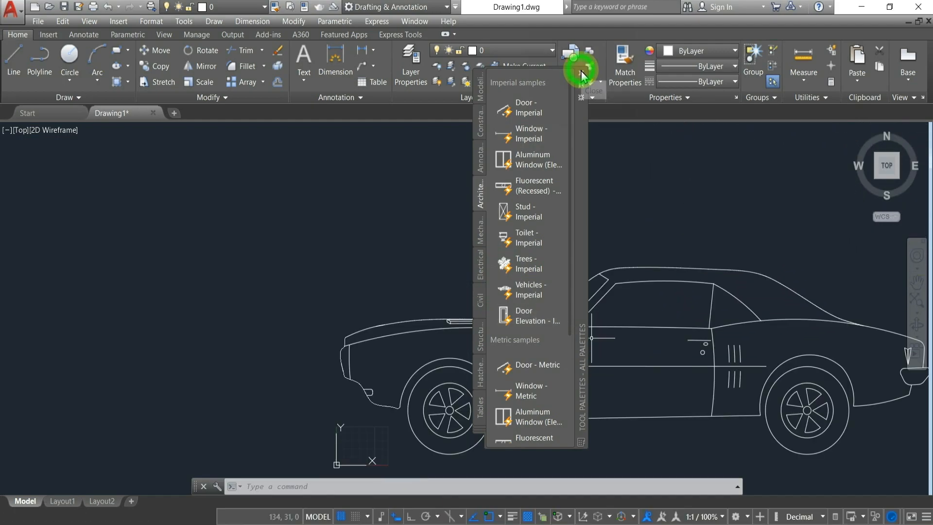
scroll(364, 427, "up", 2)
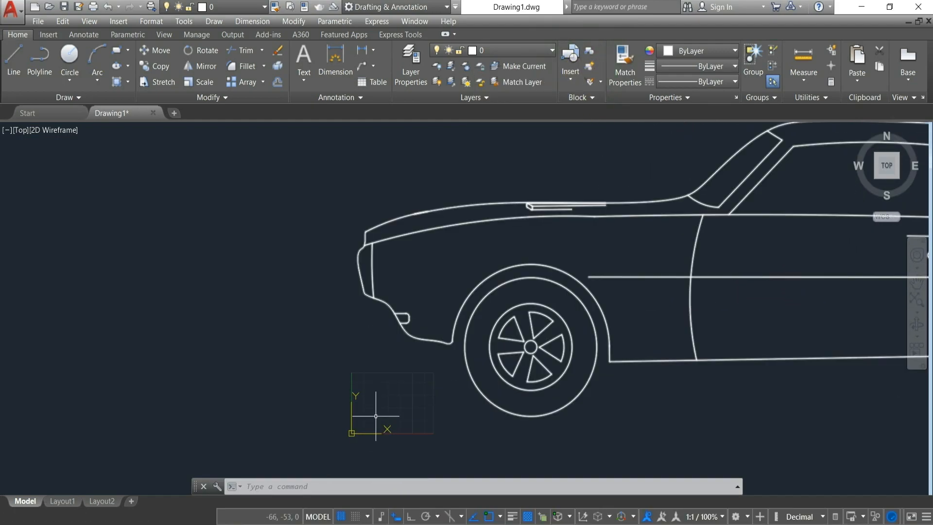
scroll(426, 427, "down", 2)
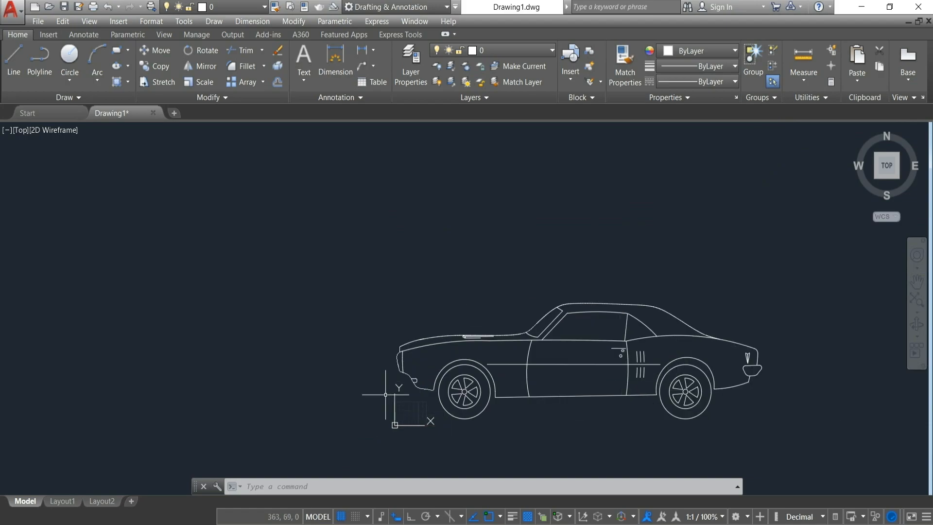
scroll(669, 392, "up", 2)
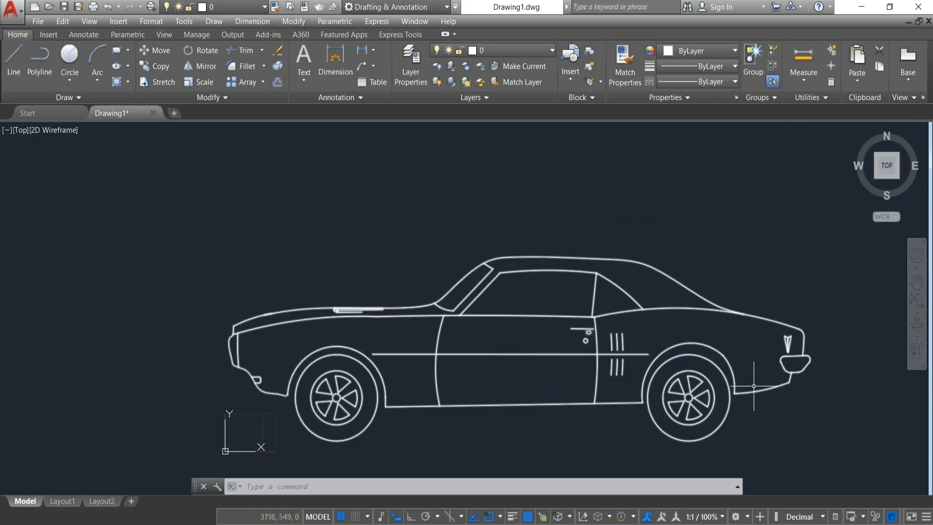
Scale the car block by a factor of 0.2 from the lower body corner in front of its front wheel.
left_click(812, 206)
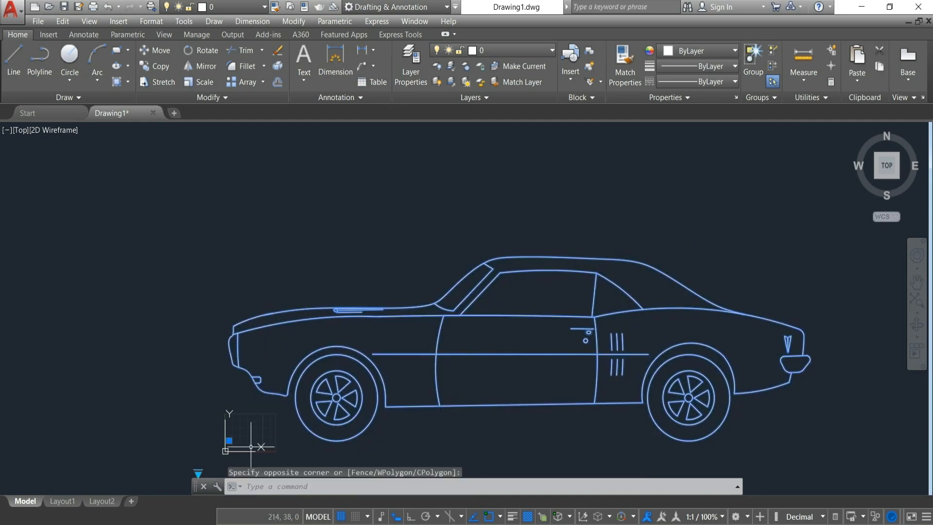
left_click(203, 83)
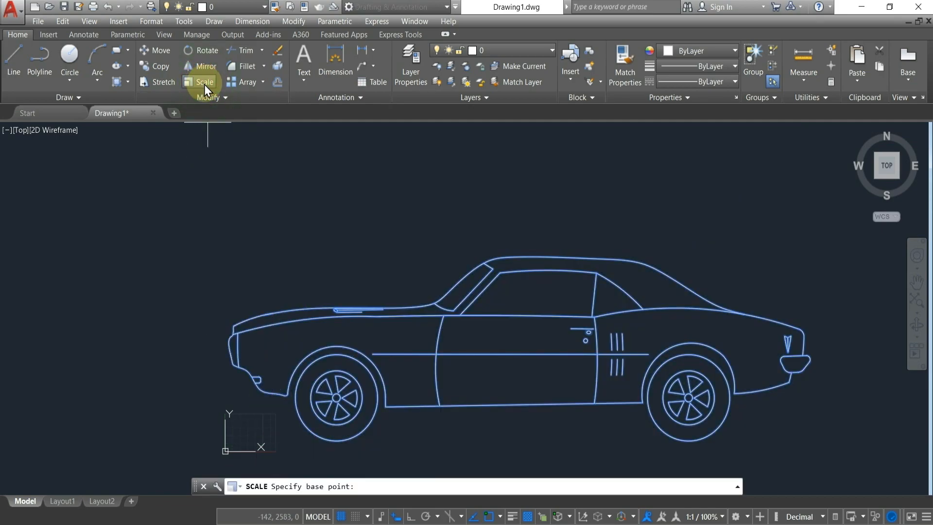
left_click(287, 394)
type("0.2")
key("Return")
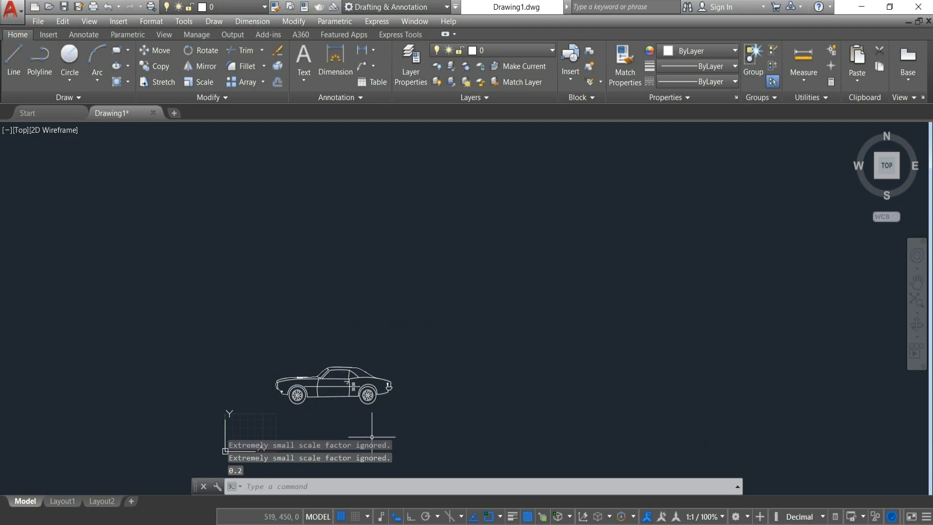
Scale the reduced car by a further factor of 0.1, using the body corner ahead of the front wheel as base point.
scroll(378, 372, "up", 2)
left_click(636, 191)
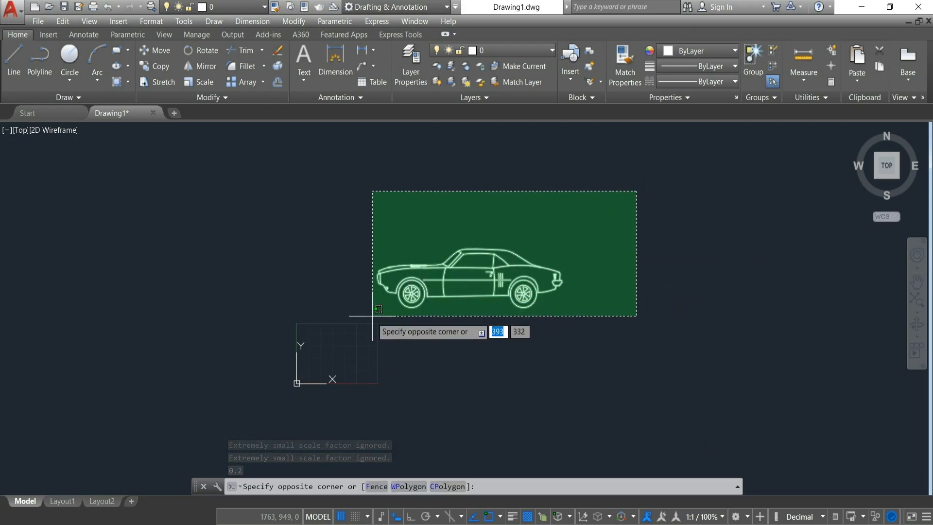
left_click(348, 342)
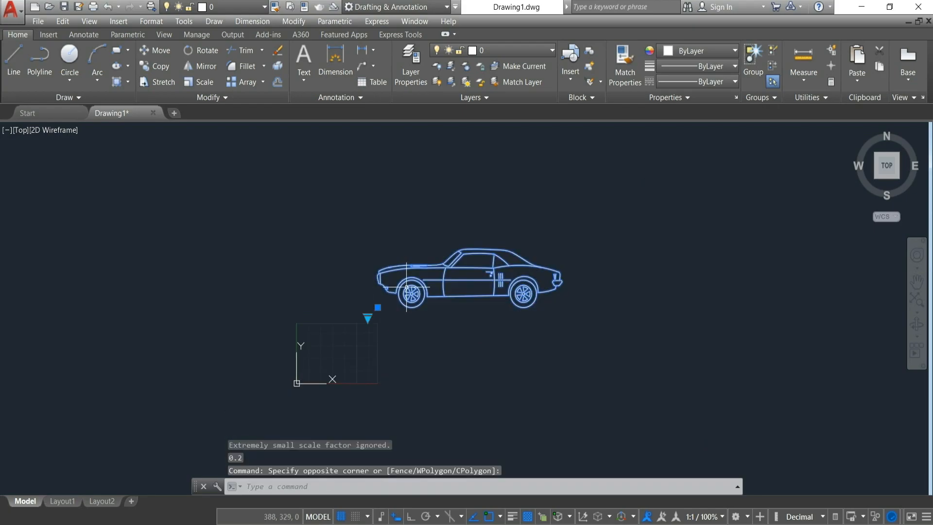
left_click(208, 82)
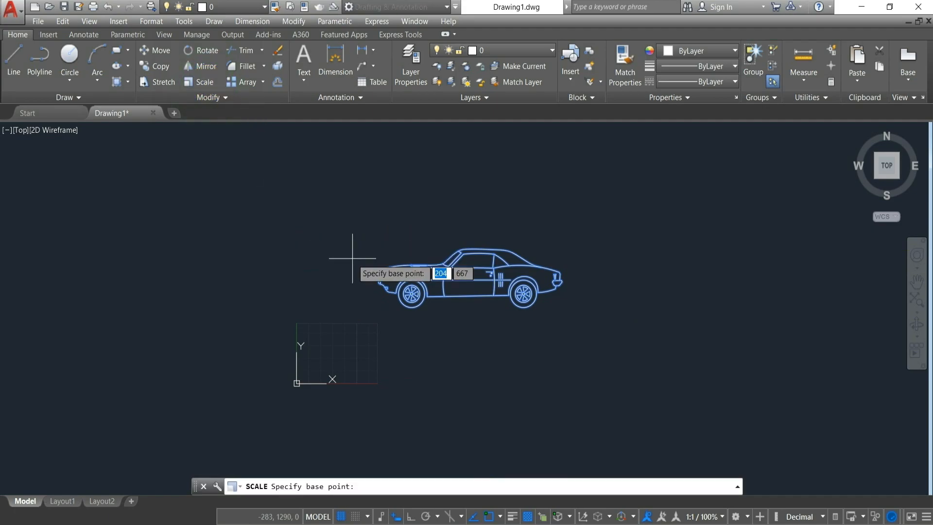
scroll(403, 301, "up", 4)
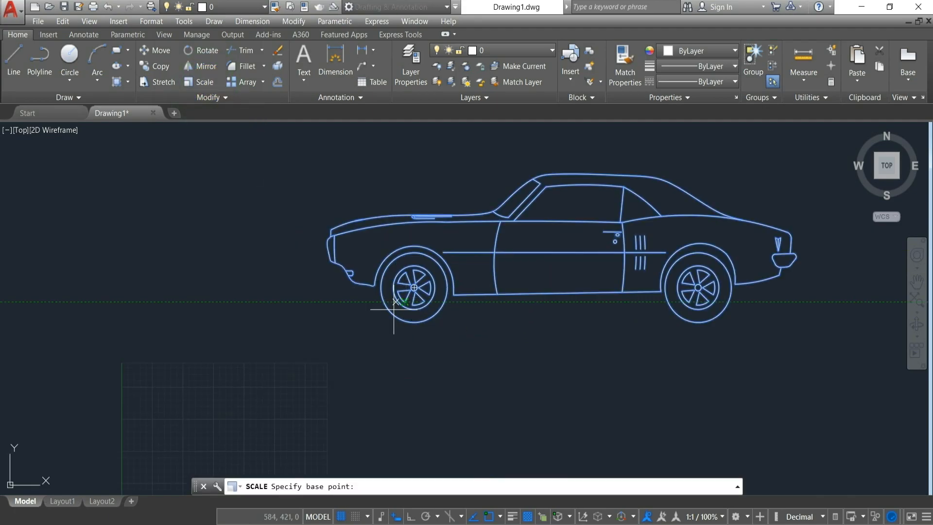
left_click(374, 285)
type("0.1")
key("Return")
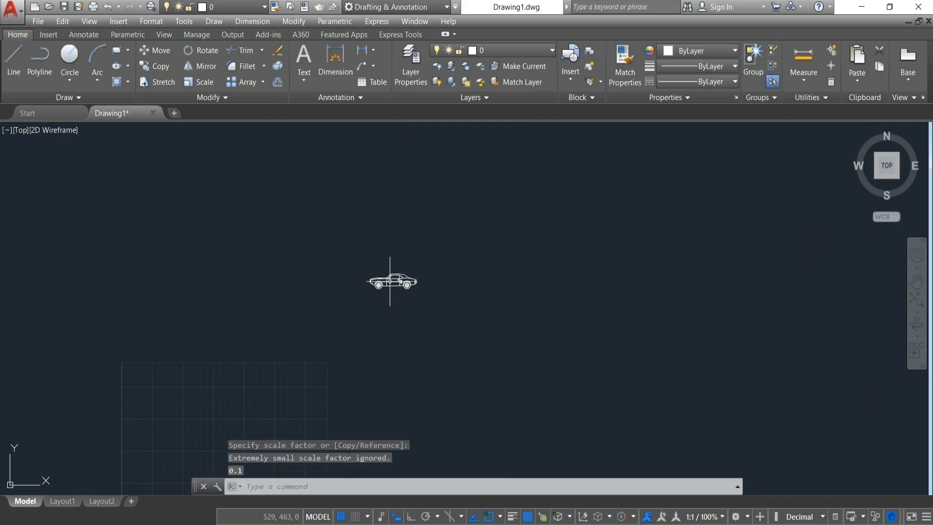
Move the car block from its spot outside the grid to the gridded drawing area near the origin.
scroll(519, 273, "down", 2)
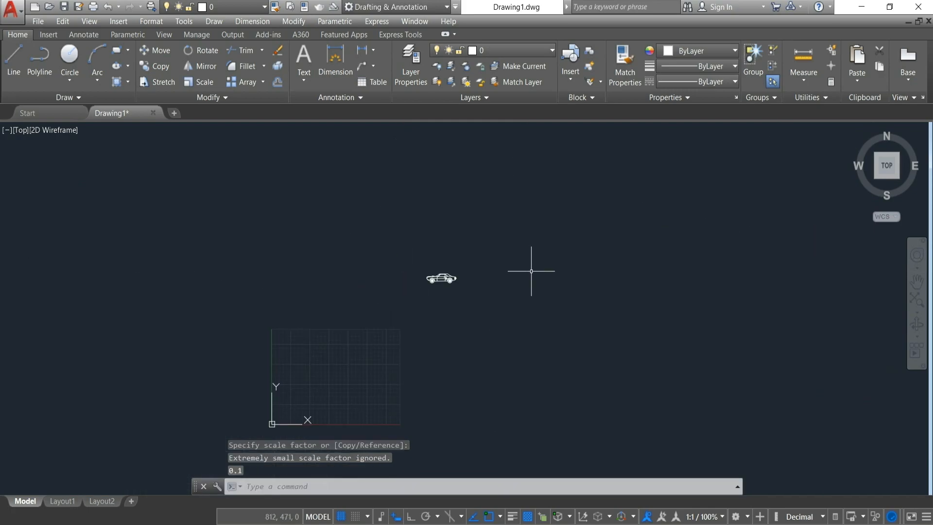
scroll(480, 278, "up", 2)
left_click(434, 250)
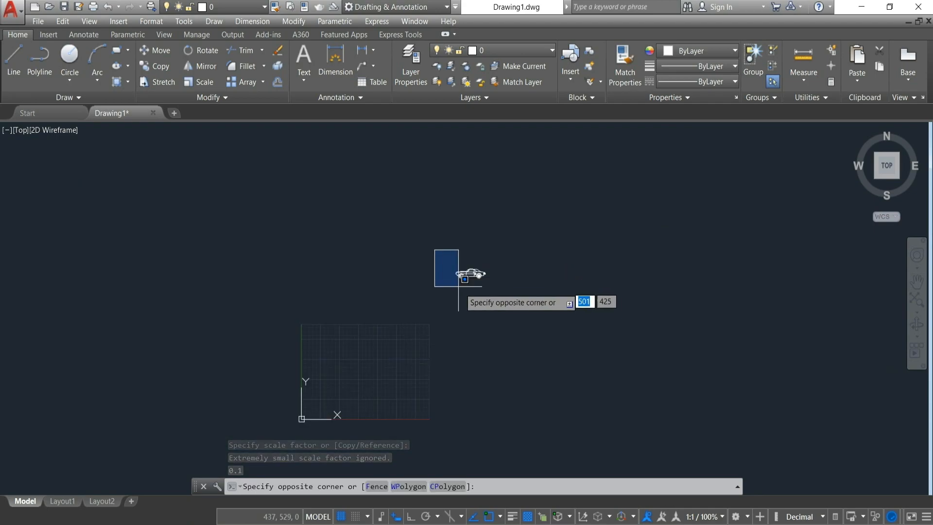
left_click(522, 327)
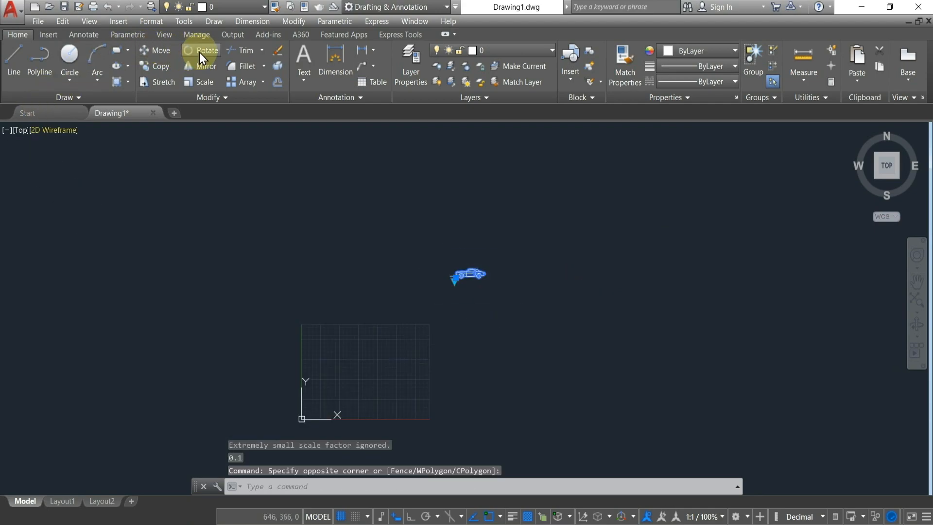
left_click(162, 51)
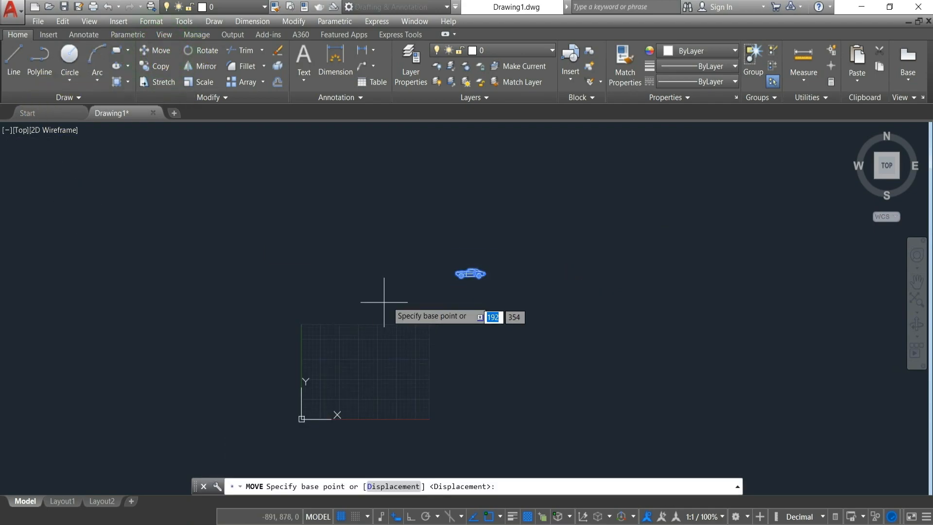
left_click(462, 264)
scroll(459, 269, "up", 5)
scroll(281, 374, "down", 5)
scroll(281, 374, "down", 4)
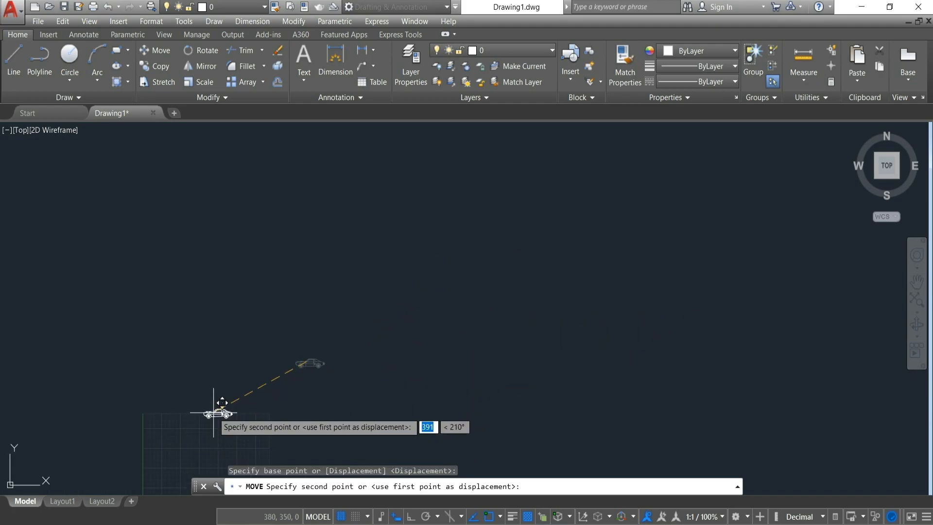
scroll(204, 428, "up", 6)
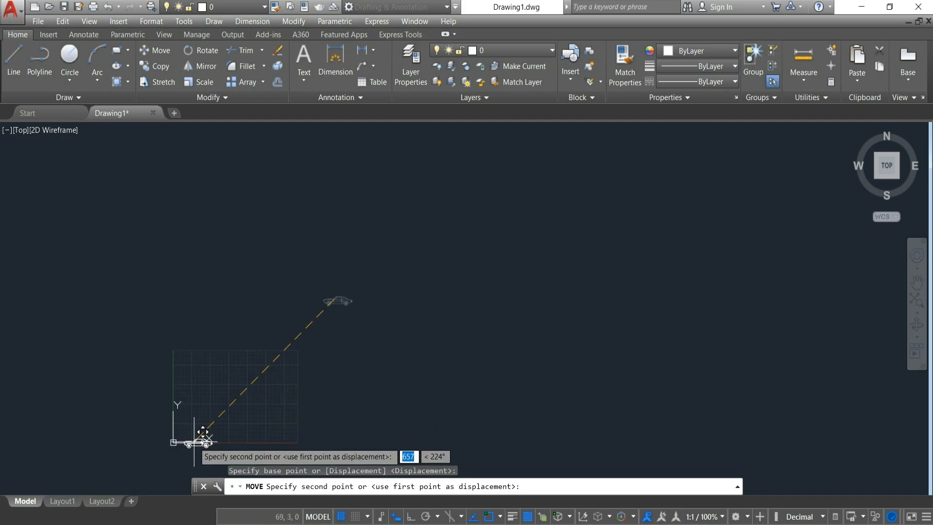
left_click(335, 268)
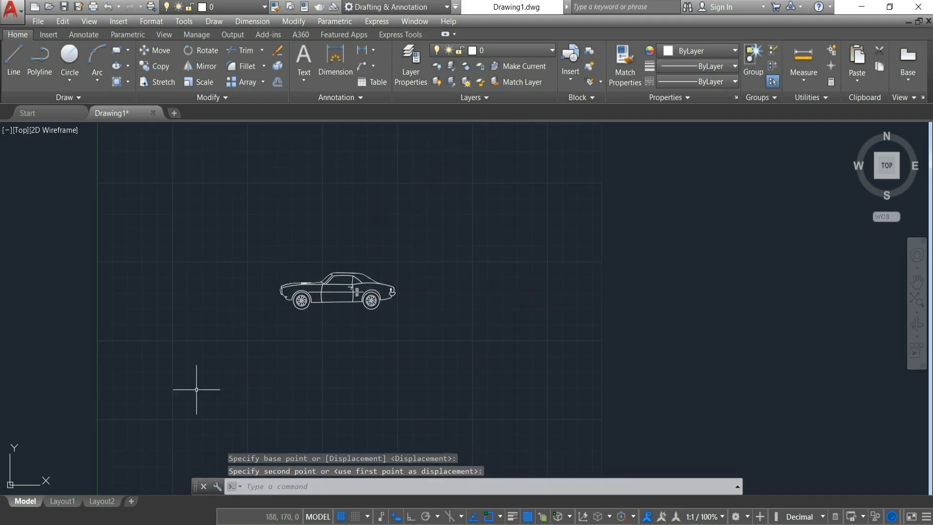
Run Copy Nested Objects and select the front wheel's rim circle, five spoke openings and hub circle.
scroll(391, 311, "down", 3)
scroll(253, 299, "up", 7)
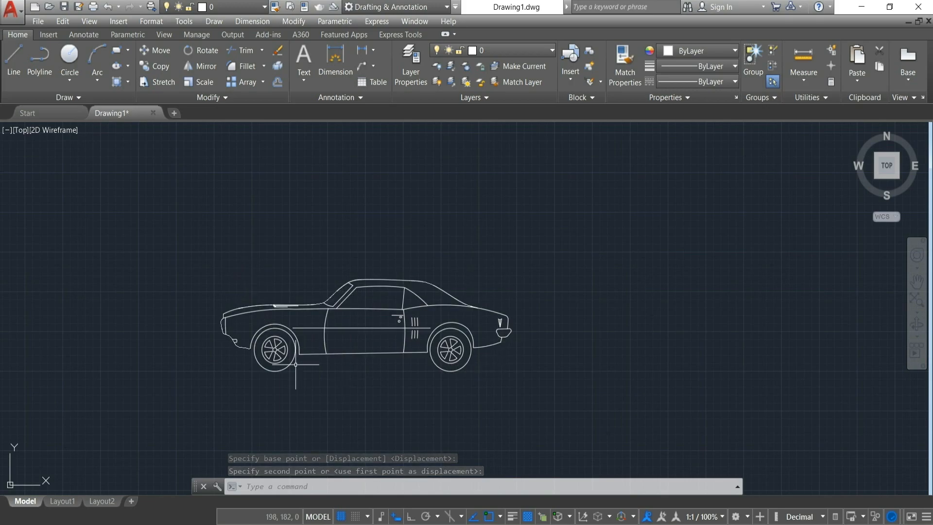
scroll(296, 338, "up", 4)
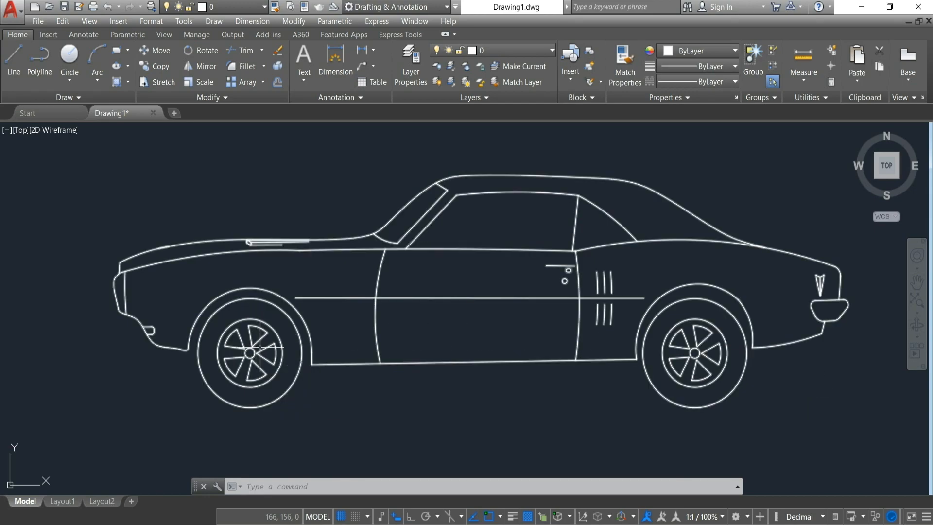
left_click(211, 96)
left_click(226, 129)
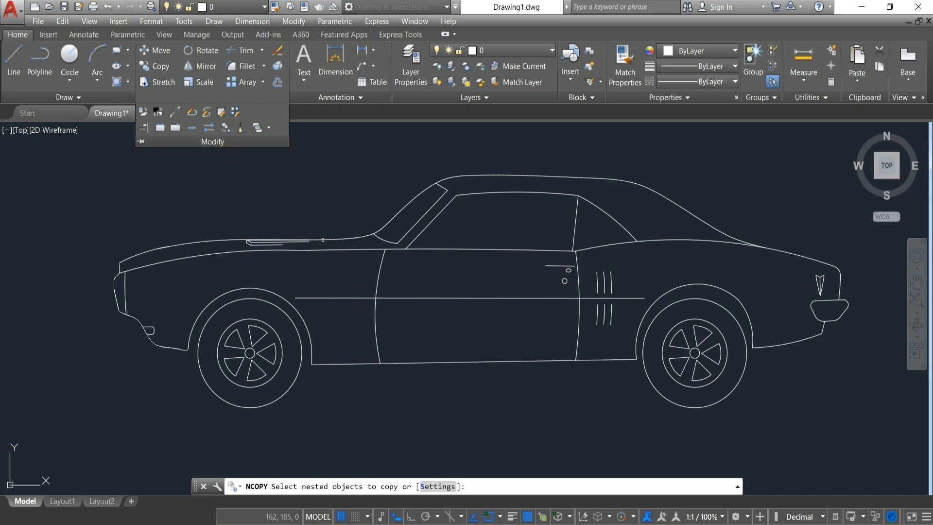
left_click(245, 326)
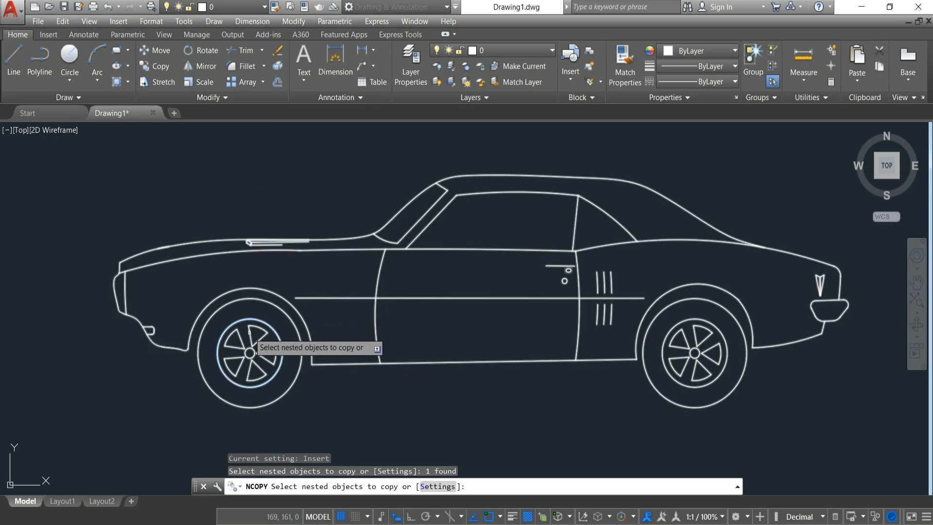
left_click(243, 335)
left_click(243, 337)
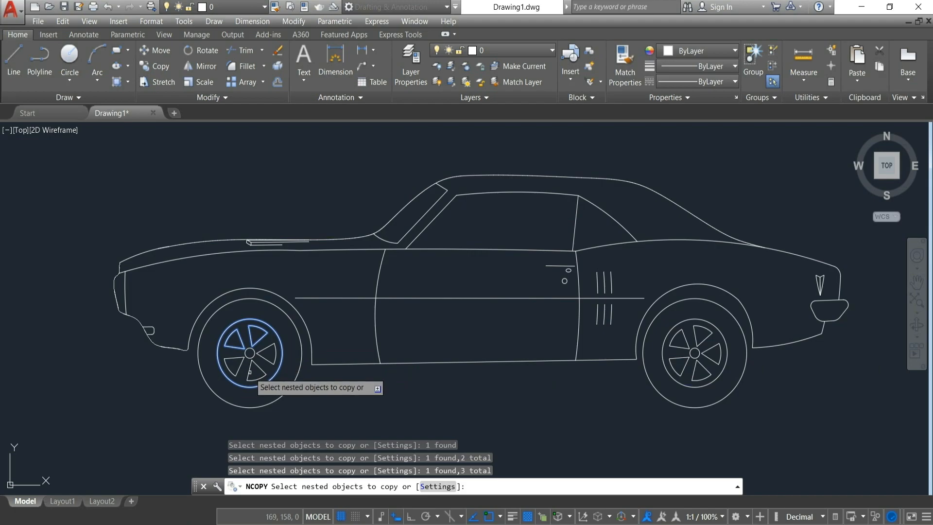
left_click(241, 360)
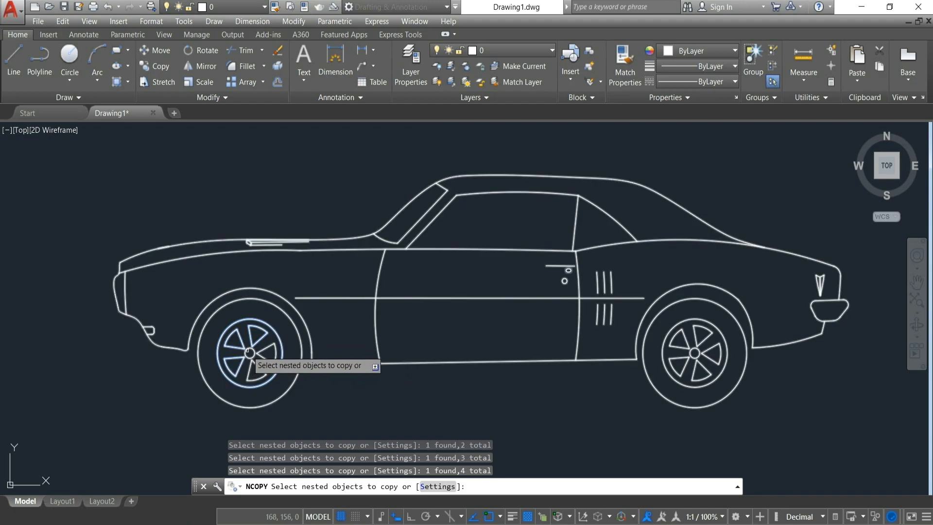
left_click(250, 353)
left_click(255, 365)
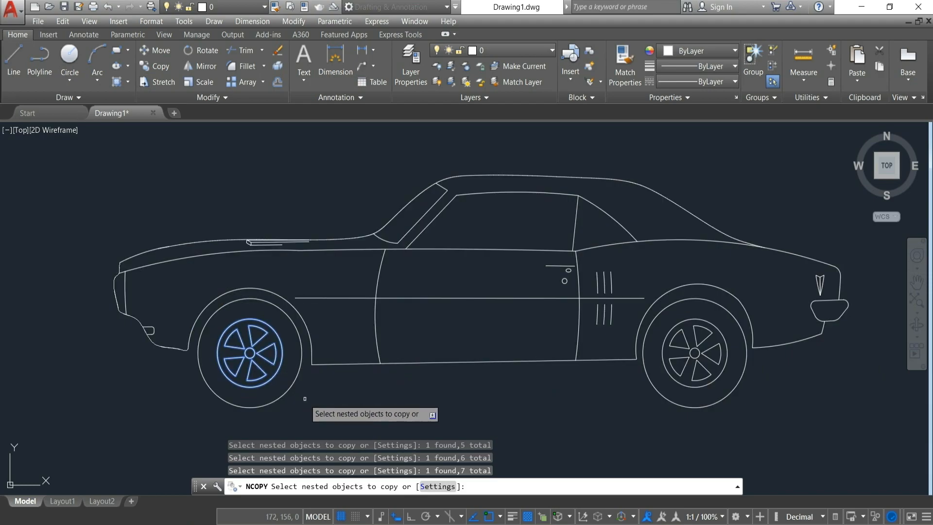
key("Return")
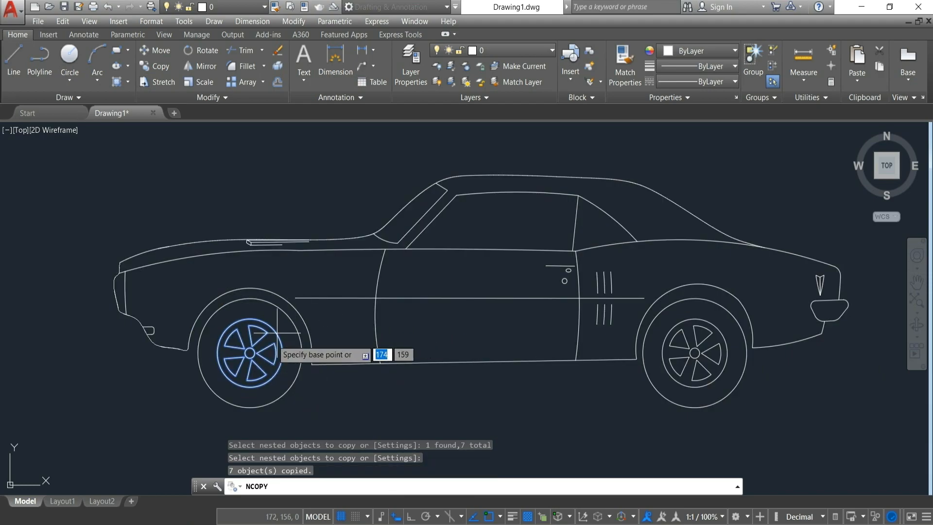
Place the nested wheel copy above the rear of the car, using the front wheel's center as base point.
left_click(249, 354)
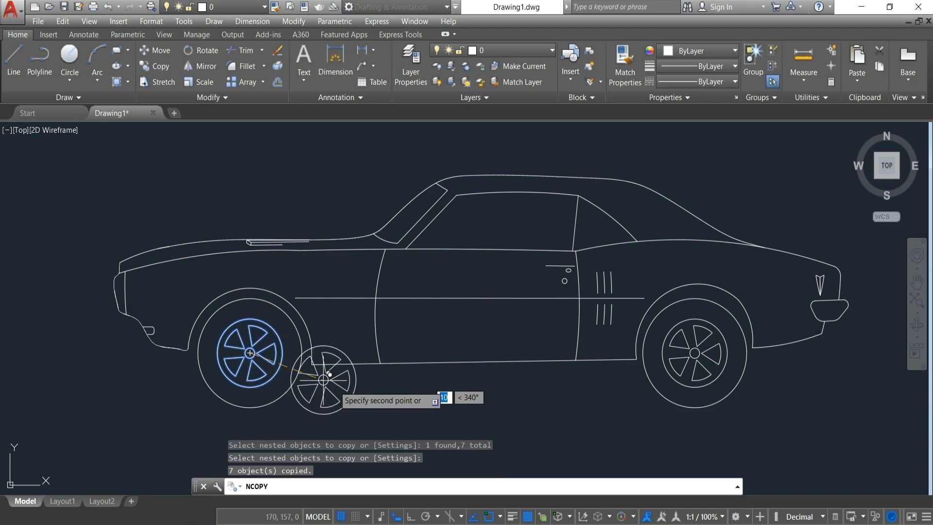
scroll(673, 333, "down", 6)
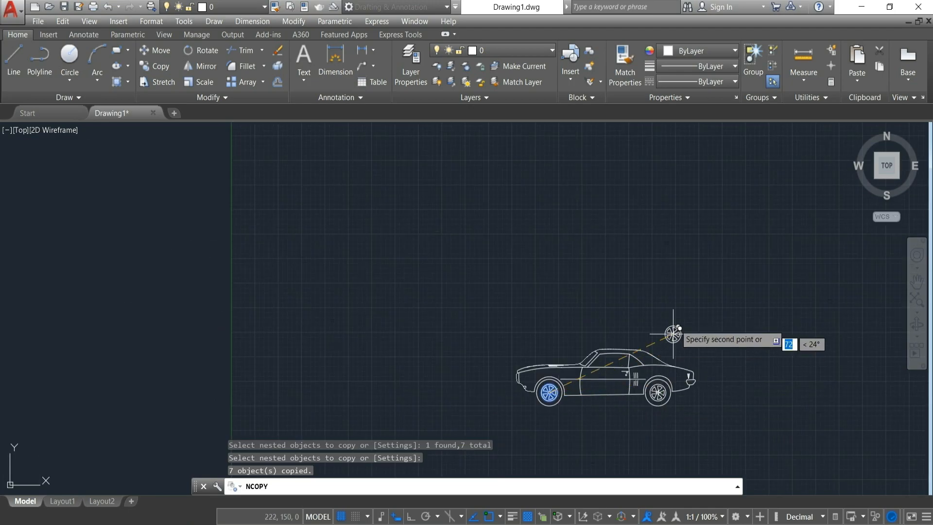
left_click(687, 302)
scroll(681, 317, "up", 4)
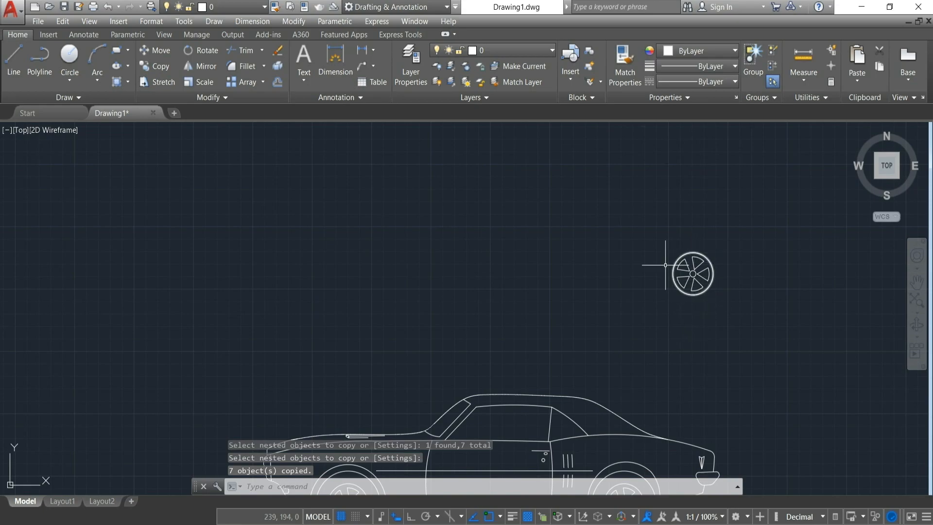
Restart Copy Nested Objects and pick the same seven rim, spoke and hub objects of the car's front wheel.
scroll(695, 303, "down", 2)
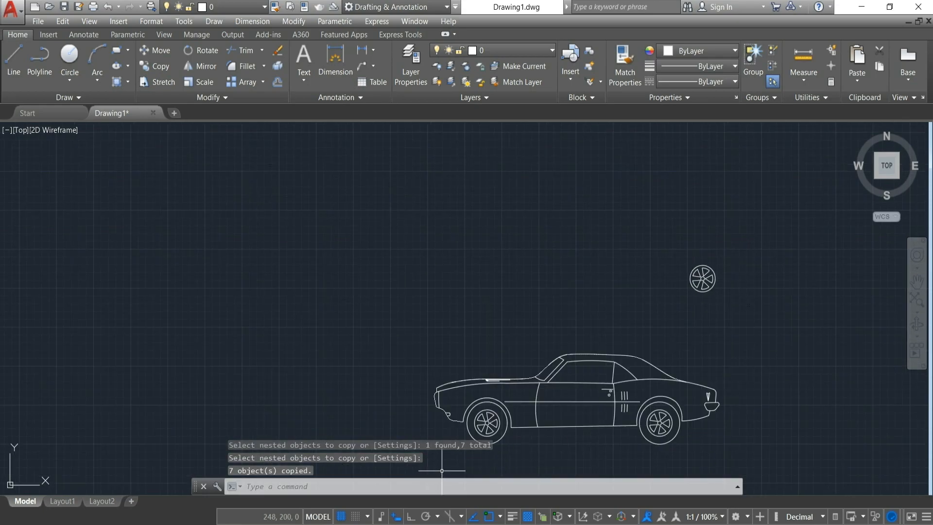
scroll(576, 445, "up", 5)
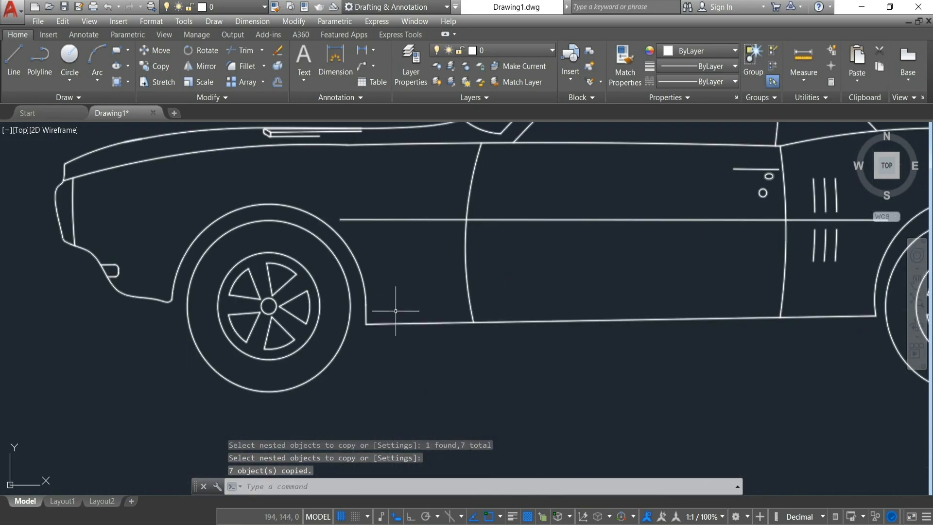
left_click(218, 96)
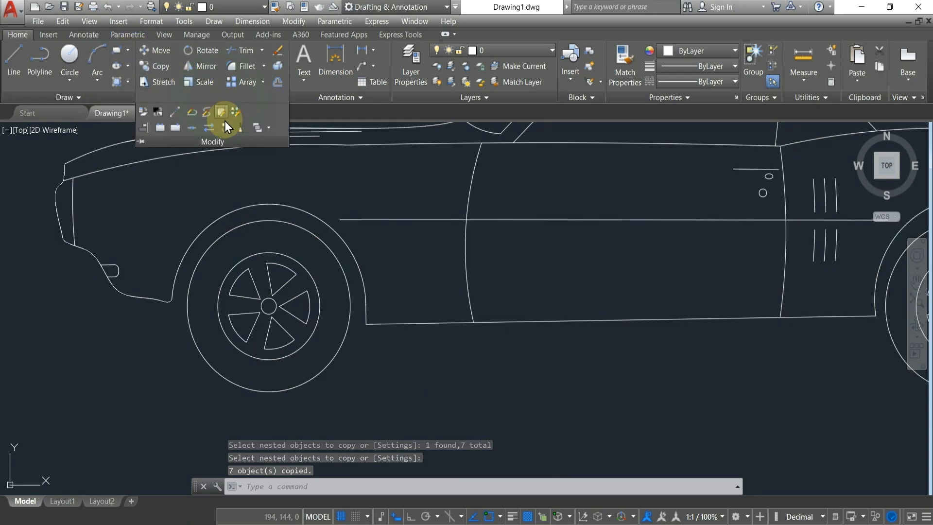
left_click(222, 129)
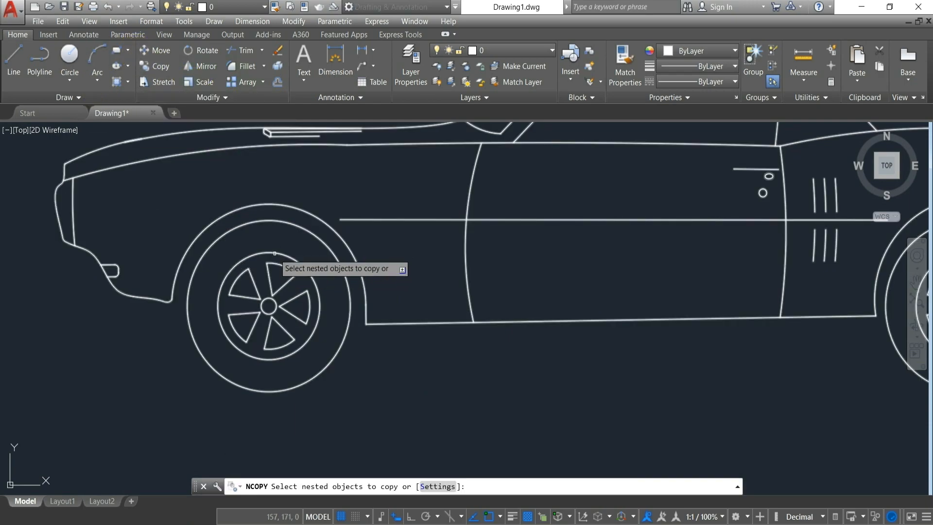
left_click(274, 261)
left_click(254, 281)
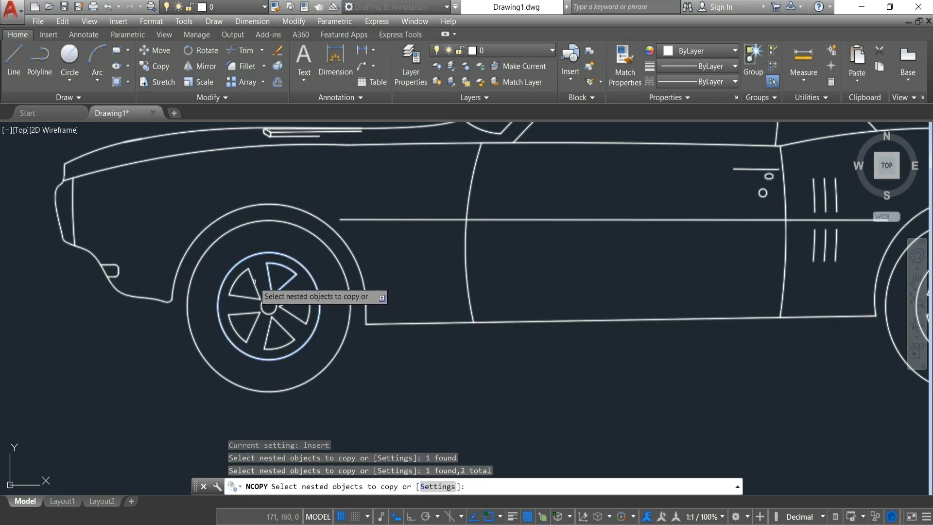
left_click(252, 311)
left_click(271, 325)
left_click(270, 327)
left_click(292, 315)
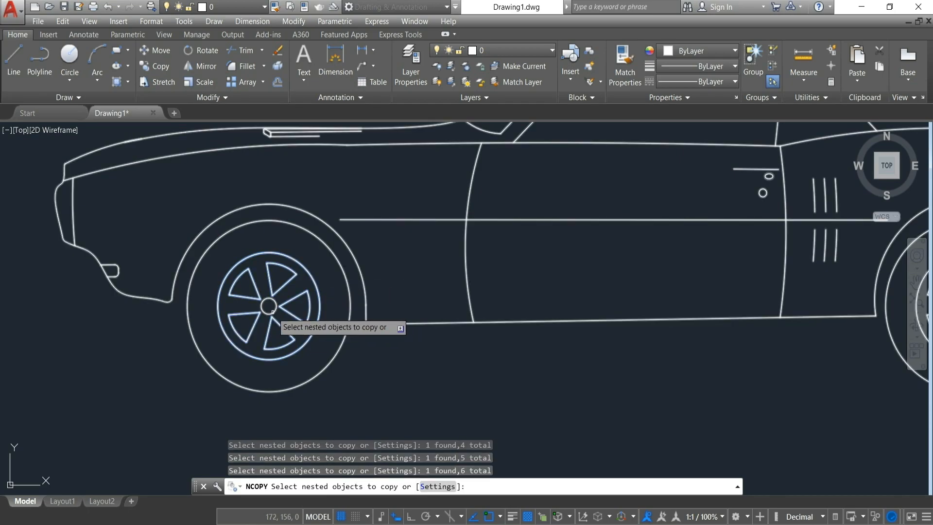
left_click(274, 312)
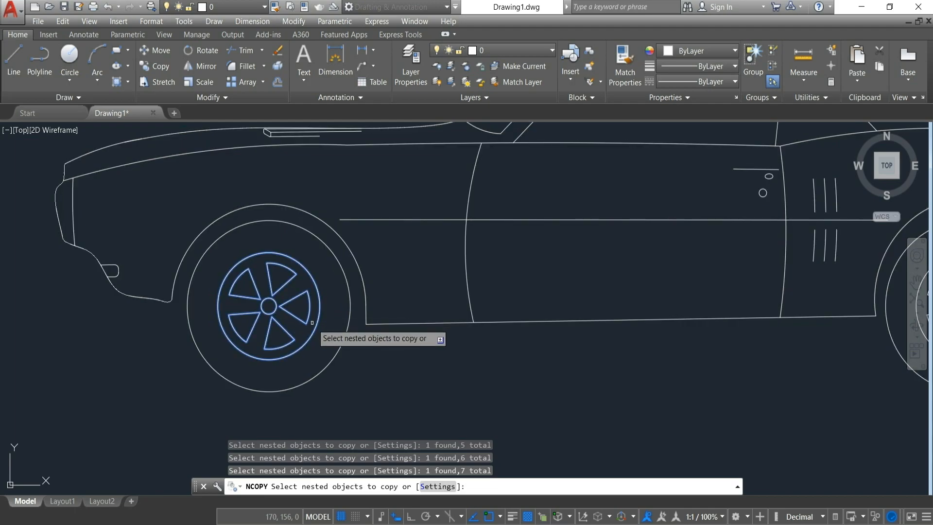
key("Return")
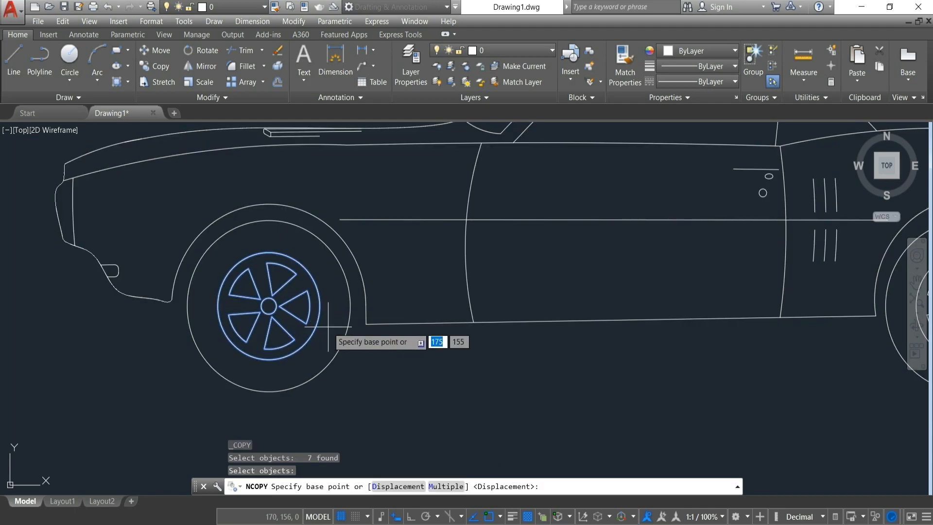
Use the Multiple option with the wheel center as base point to scatter twelve wheel copies around the car.
left_click(446, 486)
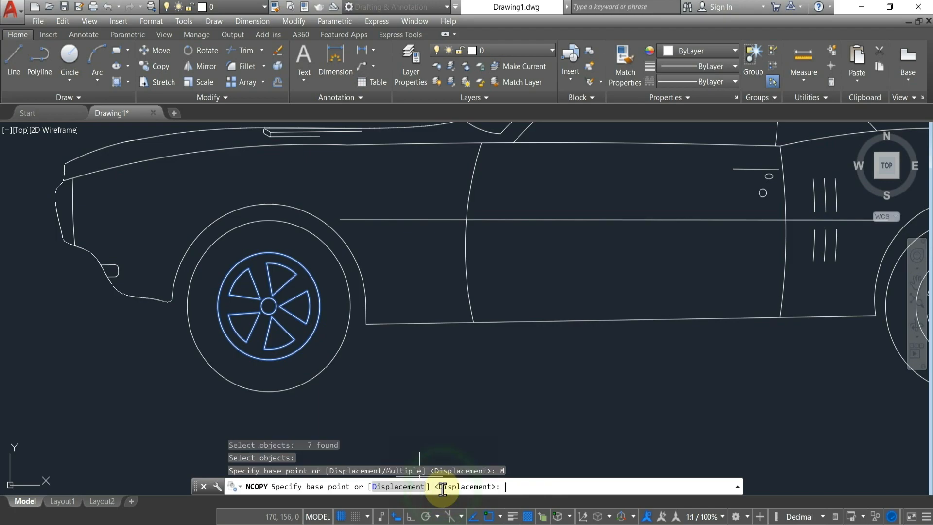
left_click(269, 307)
scroll(364, 383, "down", 2)
scroll(364, 385, "down", 6)
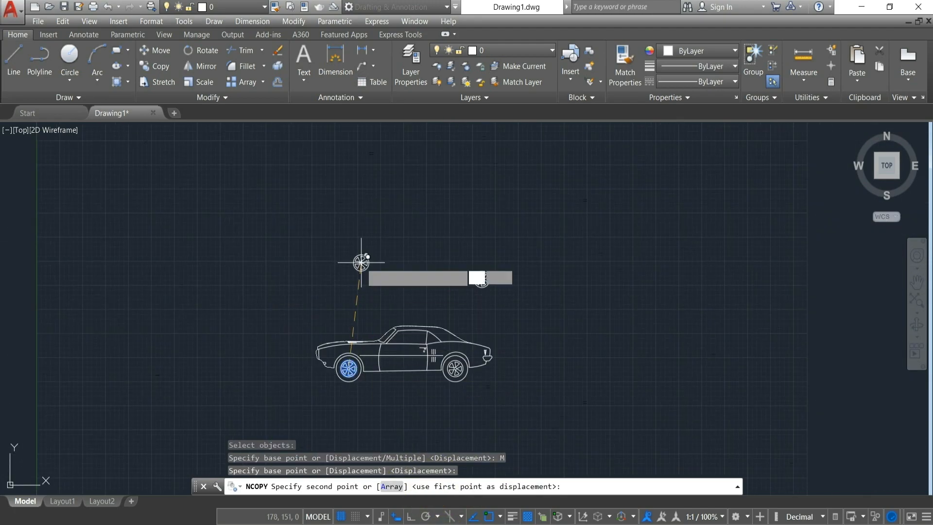
left_click(361, 263)
left_click(481, 279)
left_click(530, 260)
left_click(546, 357)
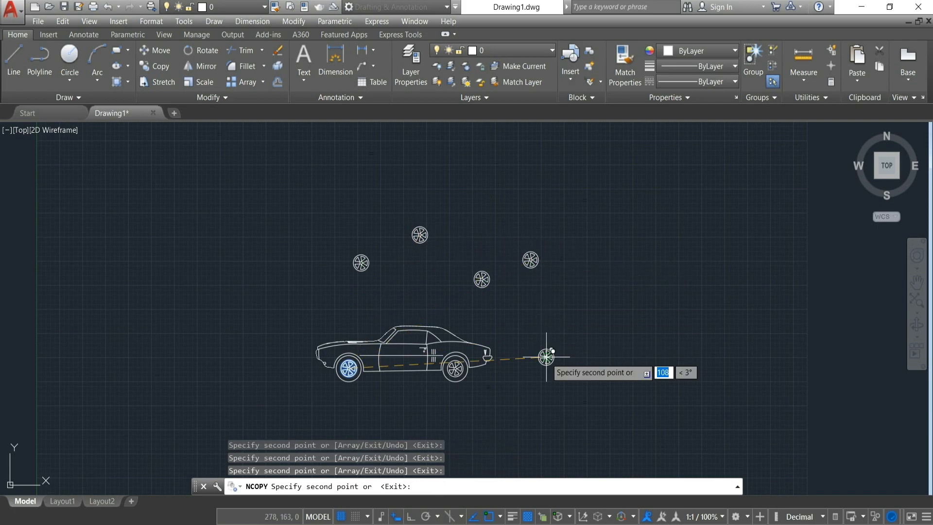
left_click(546, 407)
left_click(393, 412)
left_click(283, 402)
left_click(253, 315)
left_click(300, 294)
left_click(367, 310)
left_click(406, 283)
left_click(451, 309)
key("Return")
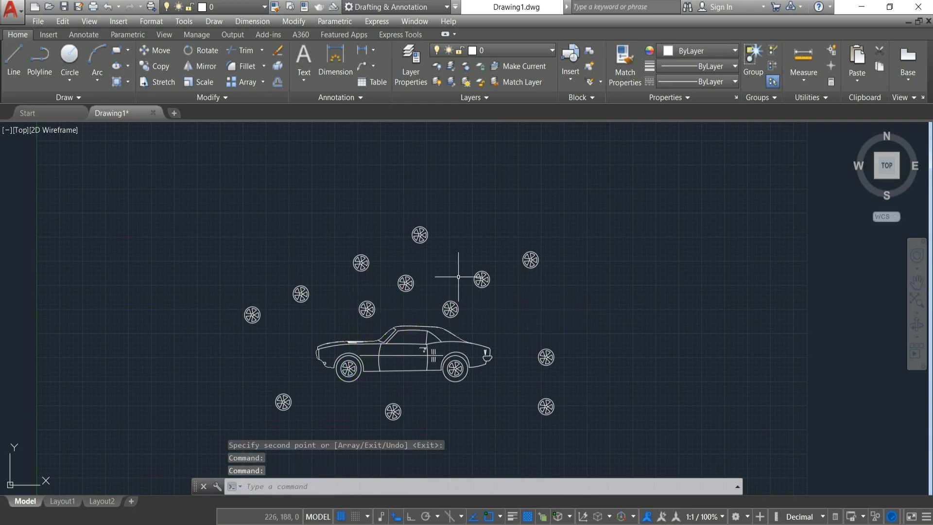
Erase the car and all the wheel copies from the drawing.
scroll(521, 264, "down", 2)
scroll(538, 273, "up", 2)
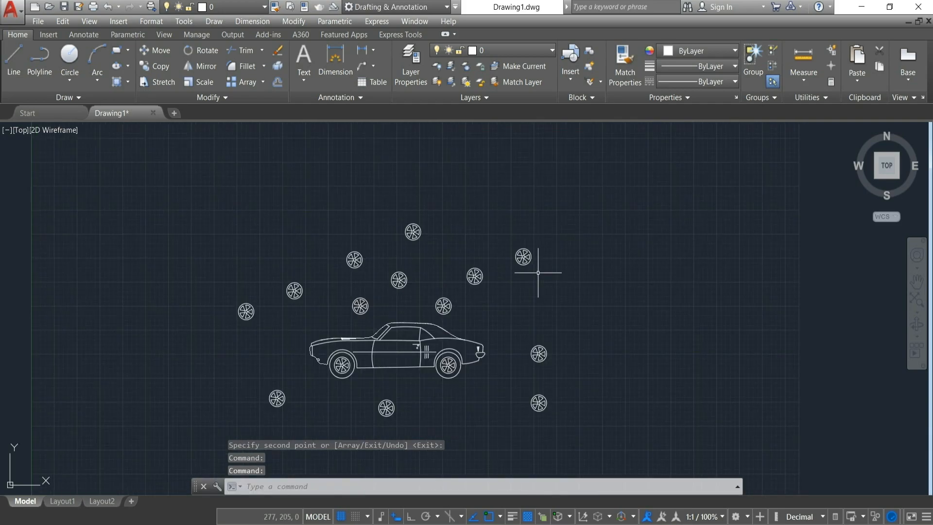
left_click(117, 165)
left_click(582, 447)
key("Delete")
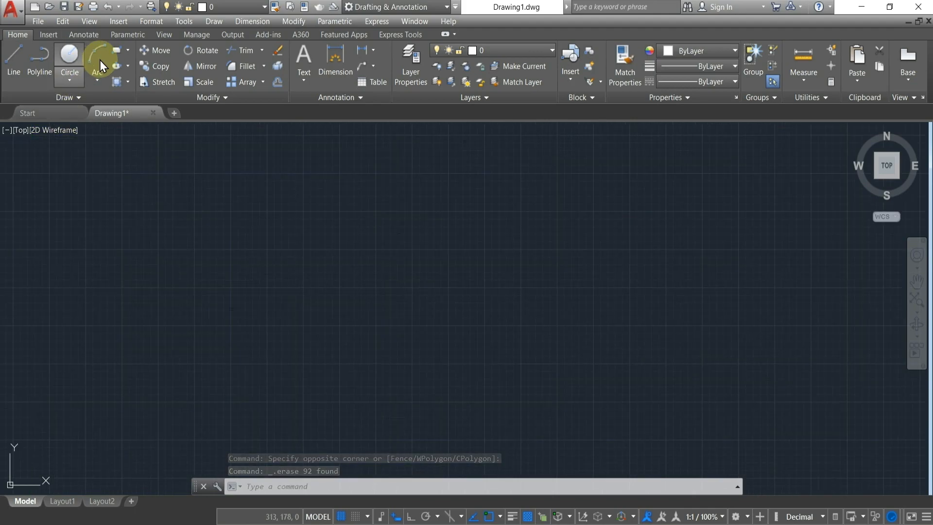
Draw a rectangle with a length of 100 and a width of 50 using the Dimensions option.
left_click(116, 50)
left_click(273, 254)
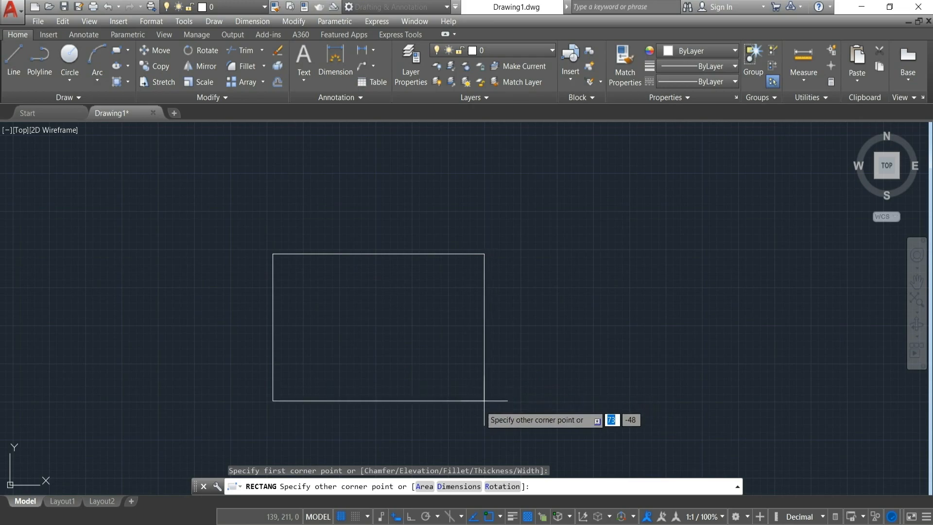
left_click(459, 486)
type("100")
key("Return")
type("50")
key("Return")
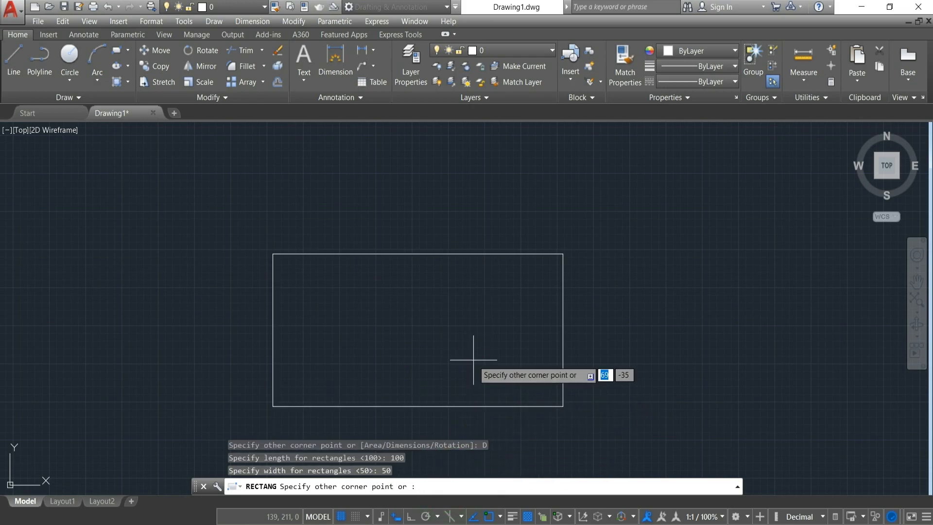
left_click(474, 360)
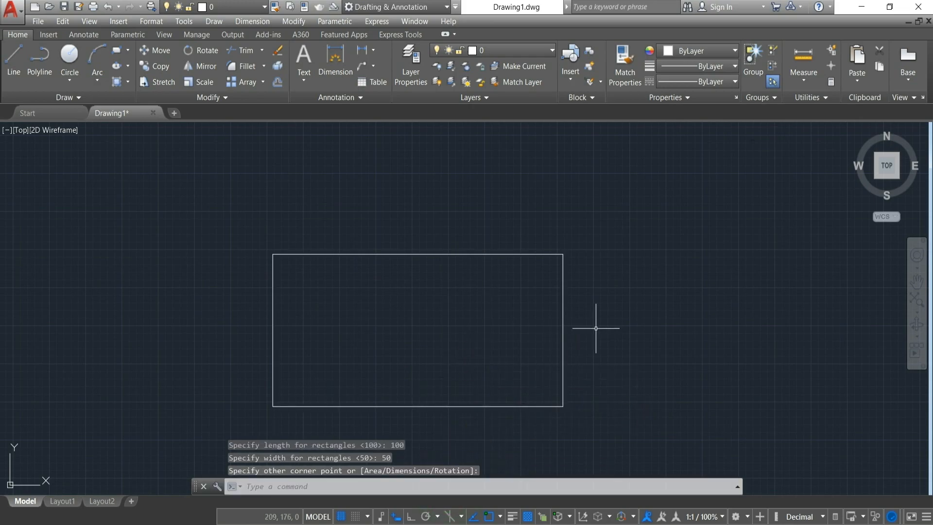
Draw three connected lines over the rectangle's top, right and bottom edges, from its upper-left corner round to its lower-left corner.
scroll(632, 316, "down", 2)
scroll(550, 350, "up", 3)
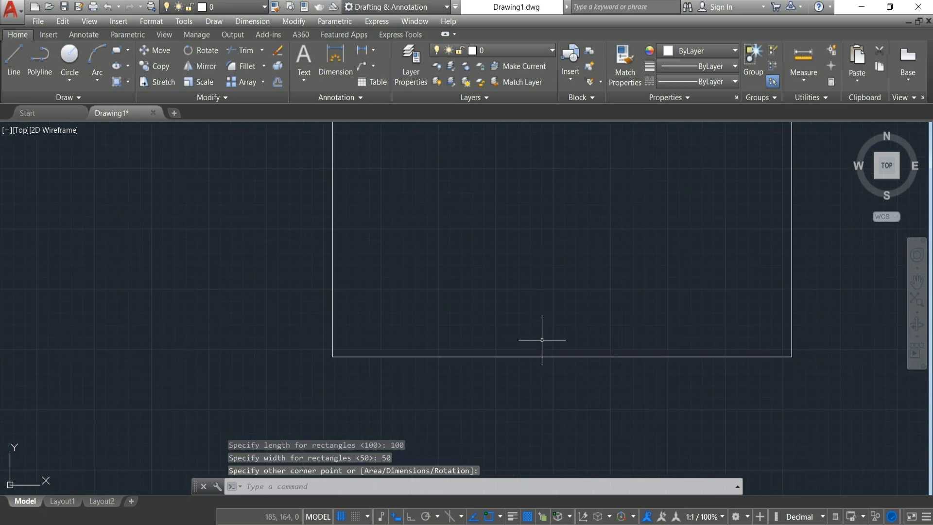
scroll(596, 368, "down", 2)
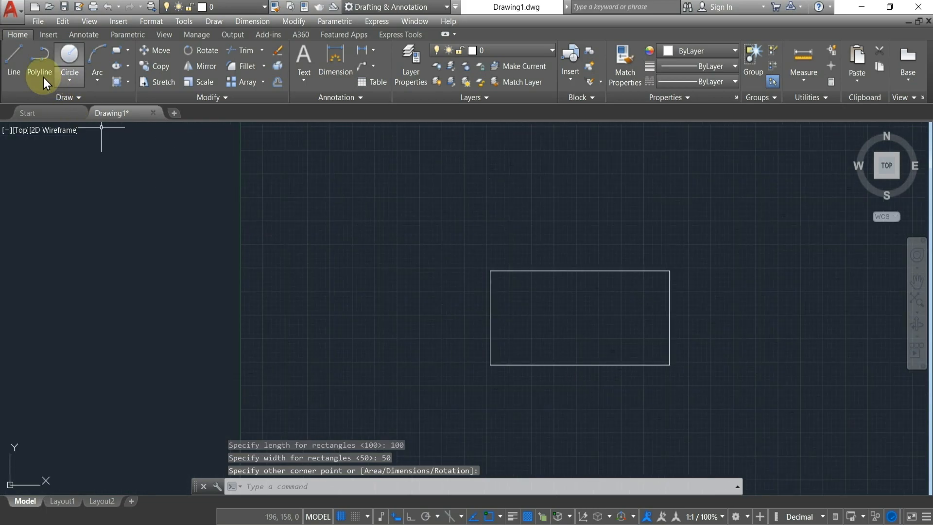
left_click(490, 270)
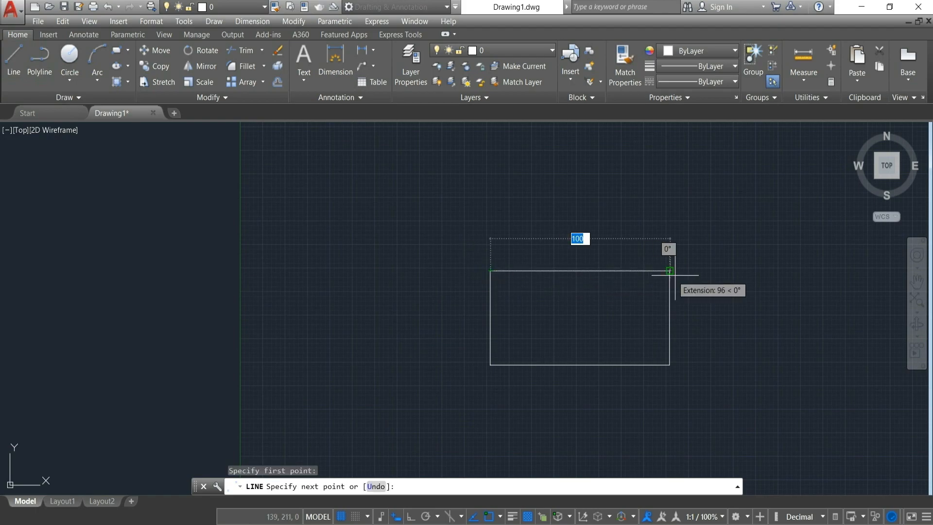
left_click(669, 271)
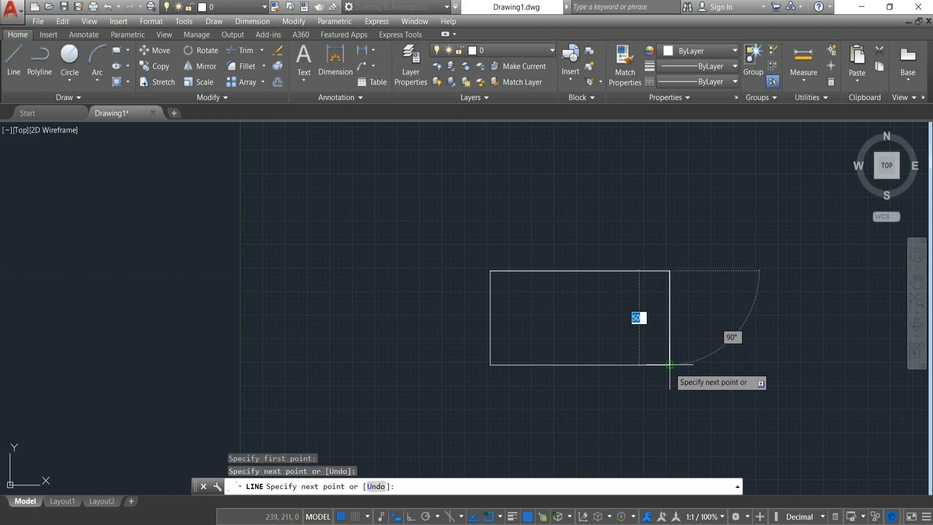
left_click(669, 364)
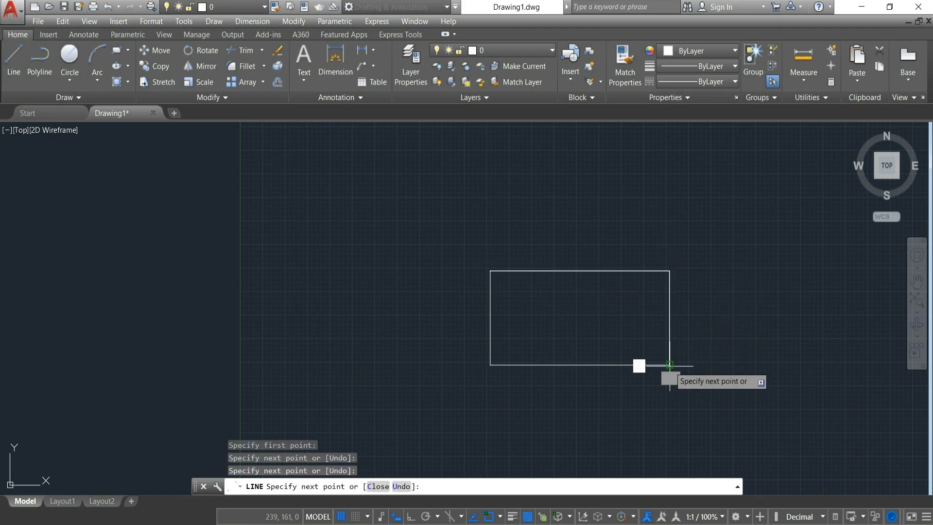
left_click(490, 364)
key("Escape")
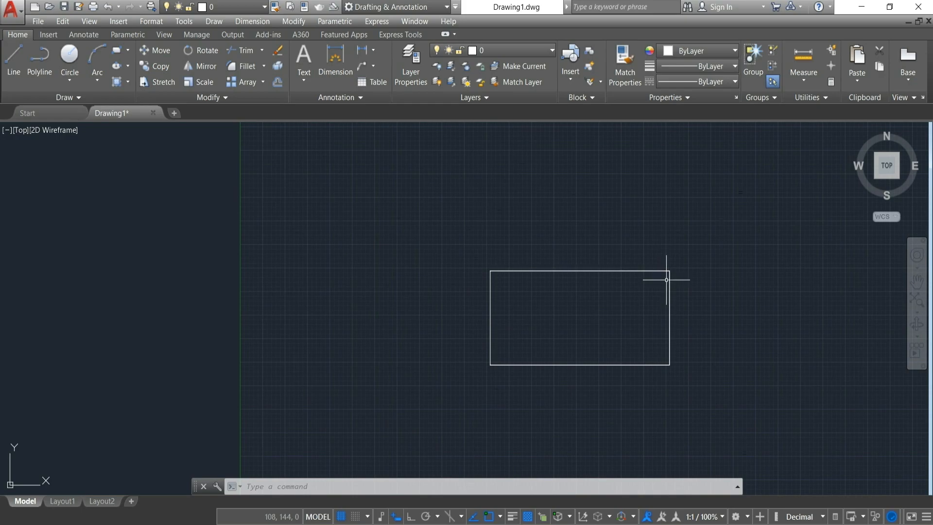
Delete duplicate objects from the whole rectangle and its overlapping lines, keeping the 0.000001 tolerance and the default options.
scroll(490, 401, "up", 2)
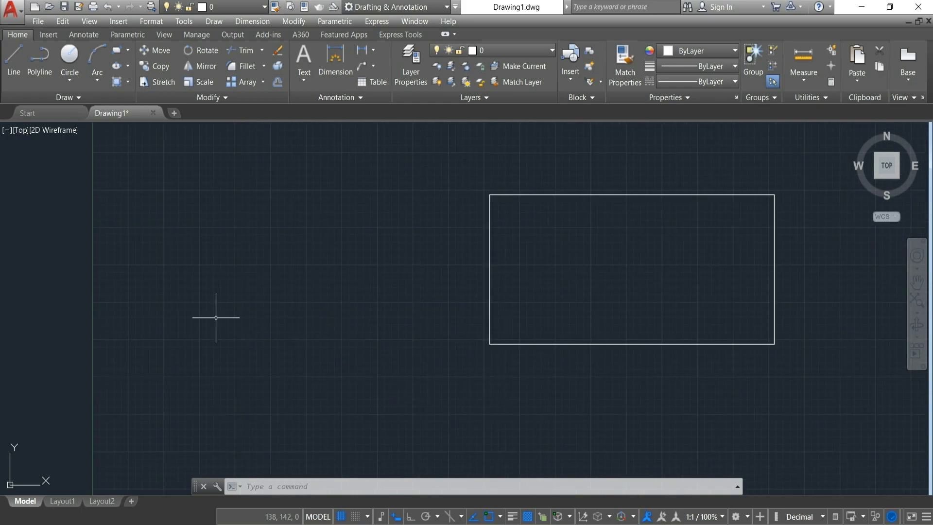
left_click(208, 98)
left_click(238, 129)
scroll(422, 320, "down", 2)
left_click(418, 212)
left_click(680, 398)
key("Return")
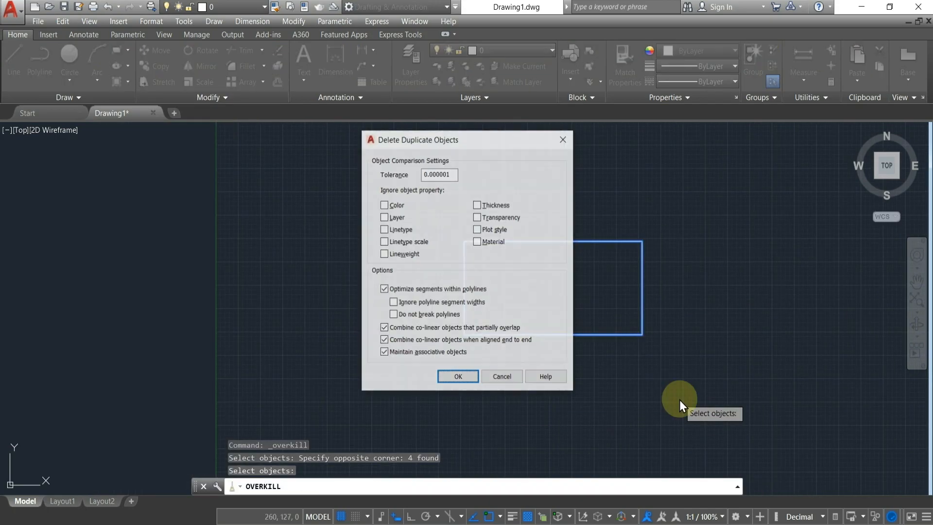
left_click(468, 380)
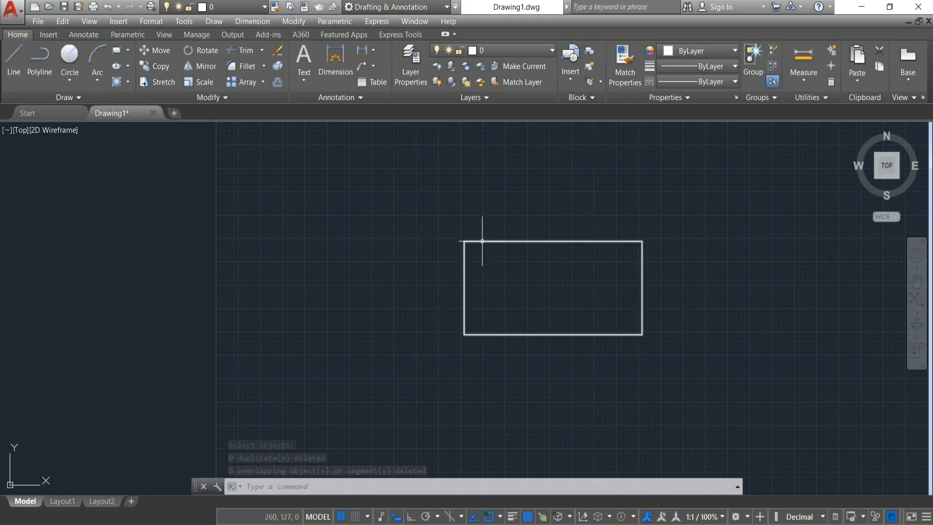
Move the rectangle by its upper-left corner to a free spot just below its original position.
left_click(482, 242)
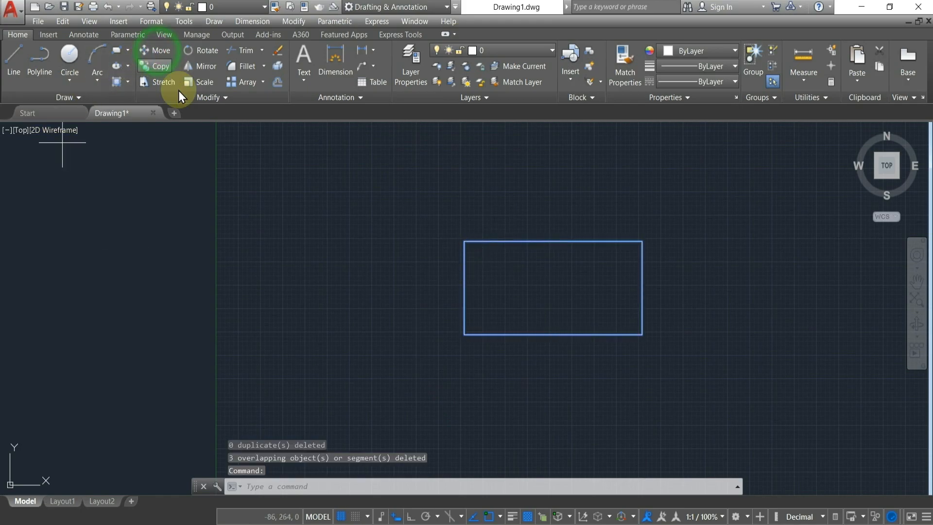
left_click(157, 50)
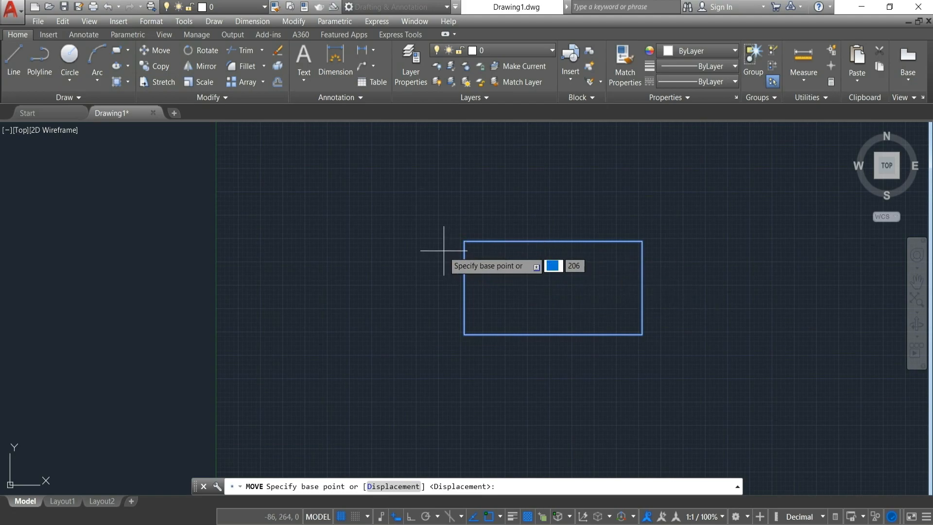
left_click(465, 241)
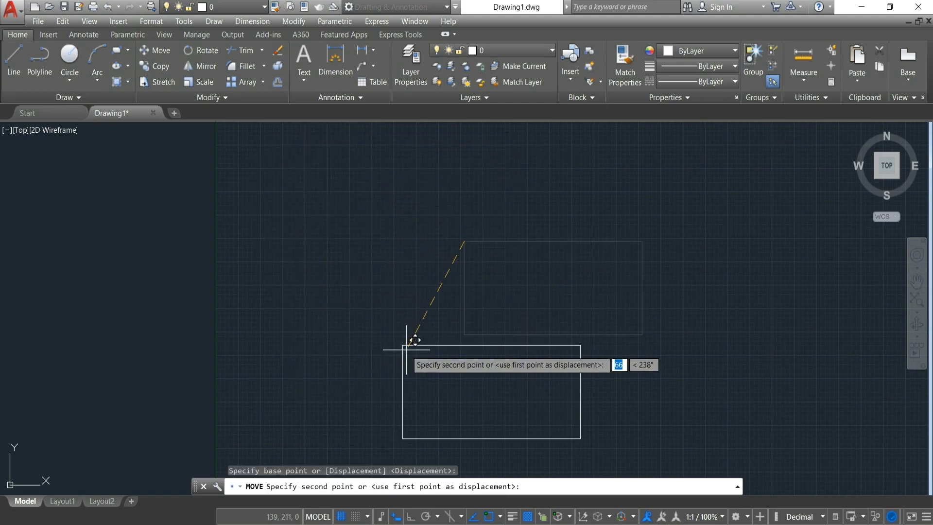
left_click(448, 360)
scroll(557, 308, "down", 4)
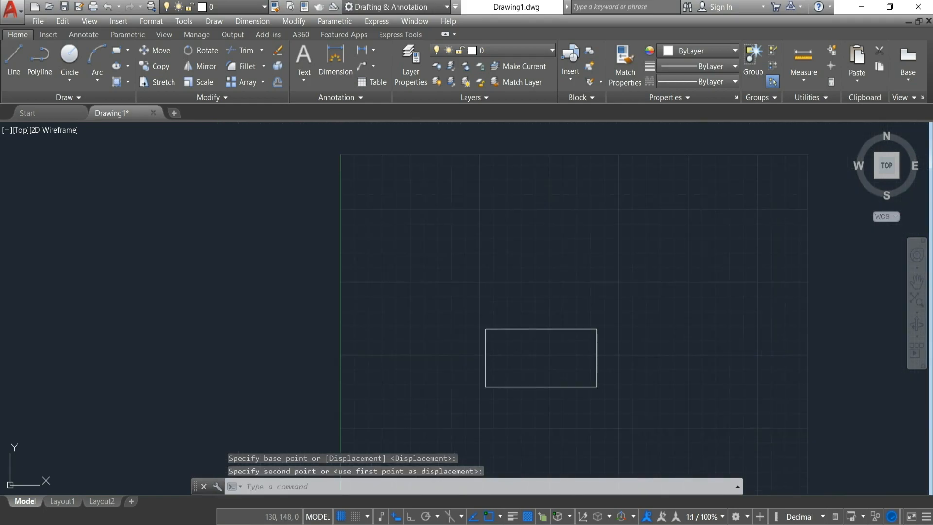